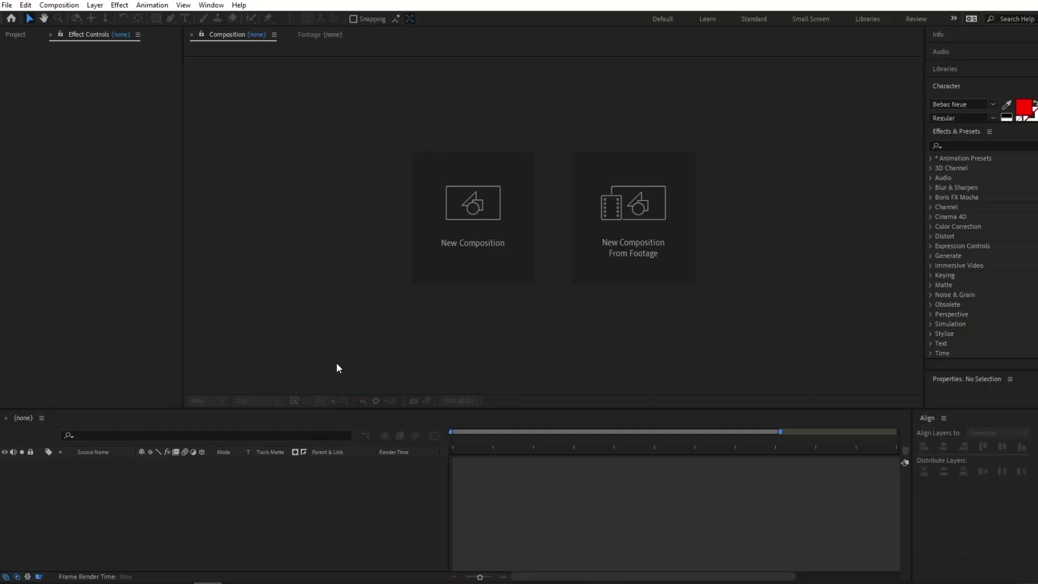
Create a 1920 × 1080 composition at 14 frames per second and add the wooden shelf image to it
left_click(470, 195)
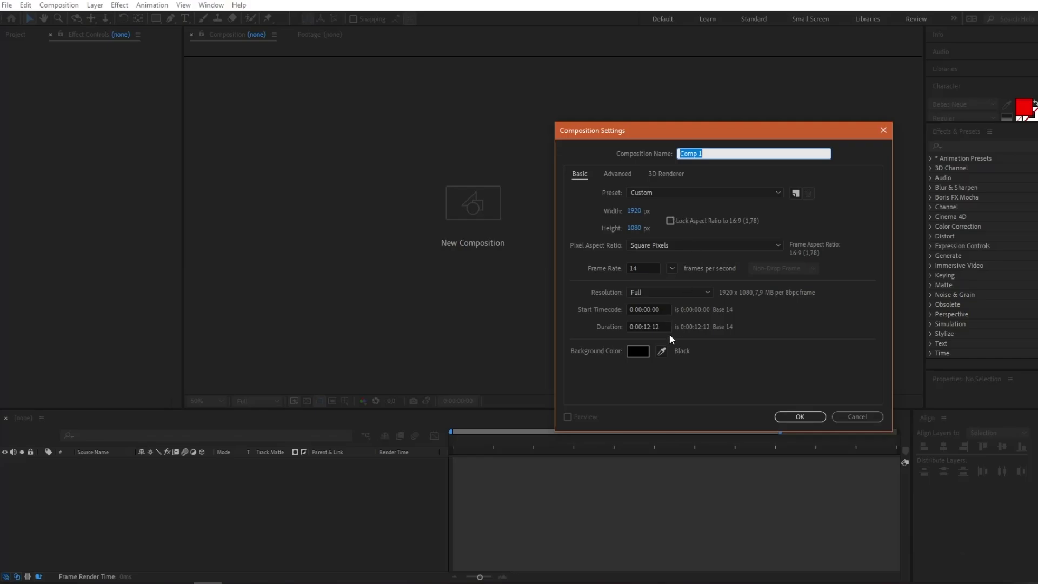
left_click(816, 417)
left_click(25, 37)
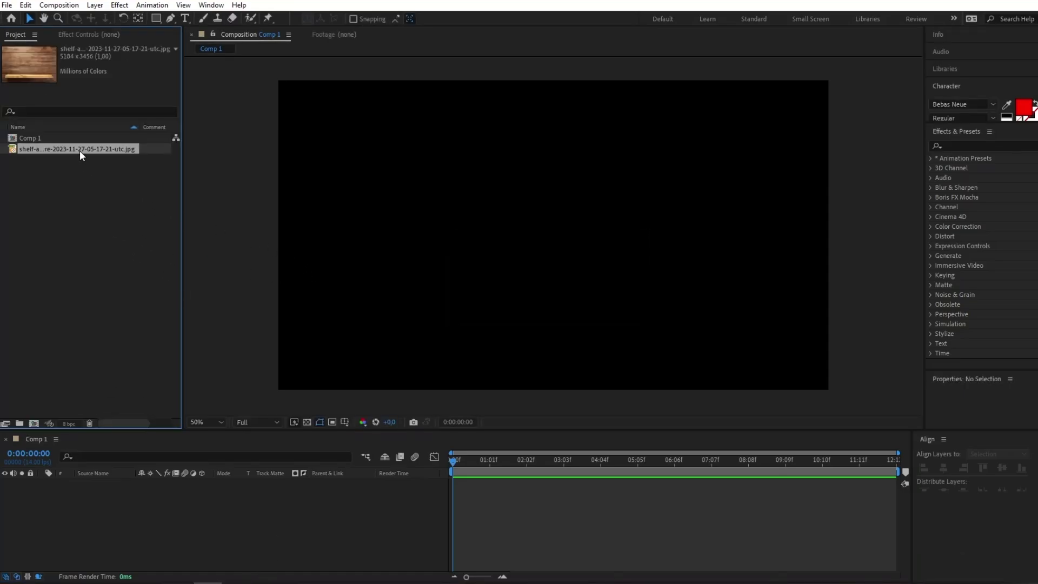
left_click_drag(80, 150, 226, 508)
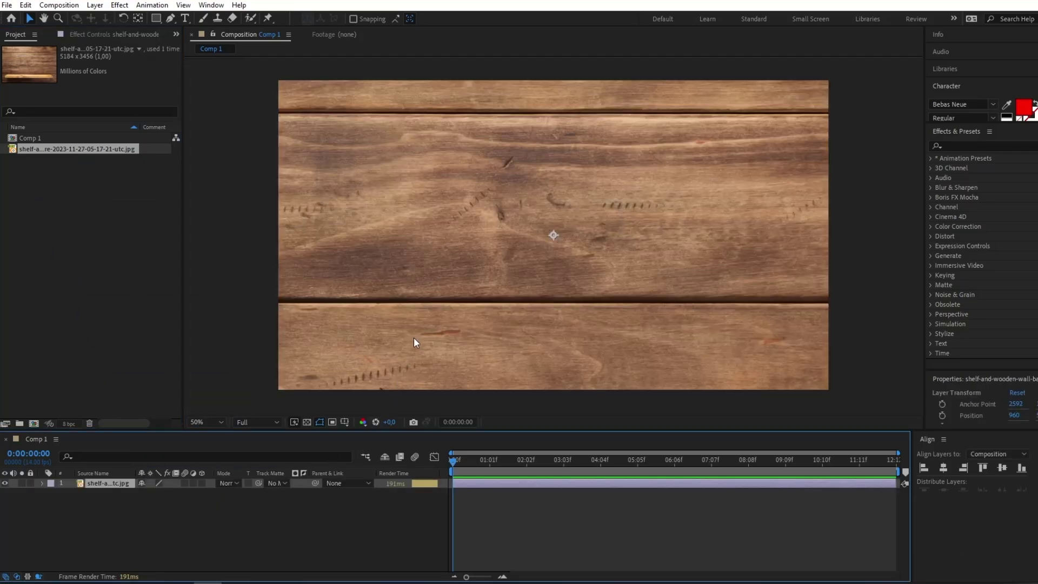
Scale the shelf image to 38% and raise it to position 960, 437 so the shelf fits the frame
left_click(42, 483)
left_click(52, 494)
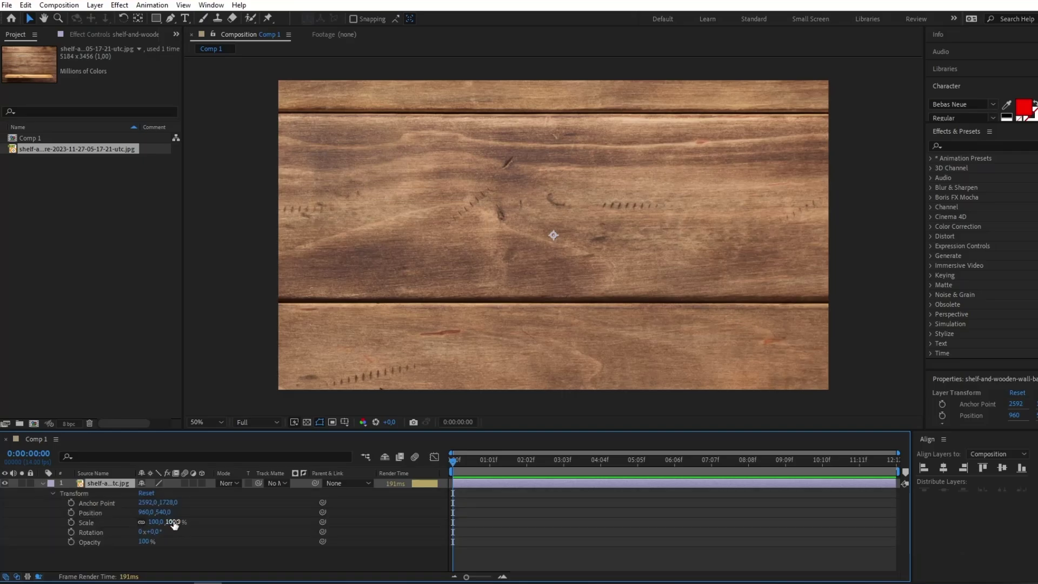
left_click(172, 523)
type("30")
key("Return")
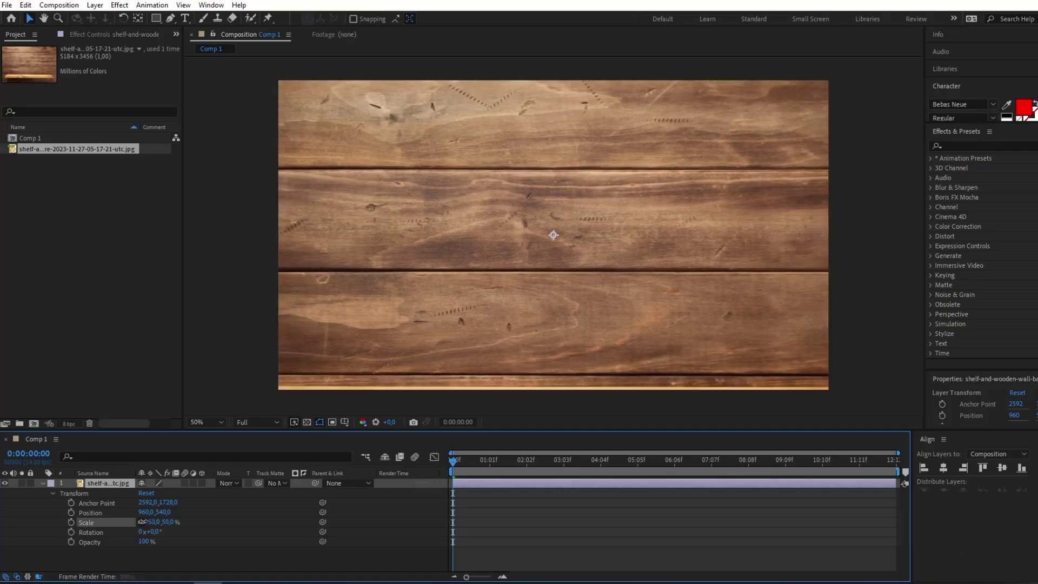
left_click_drag(134, 523, 135, 493)
left_click(294, 564)
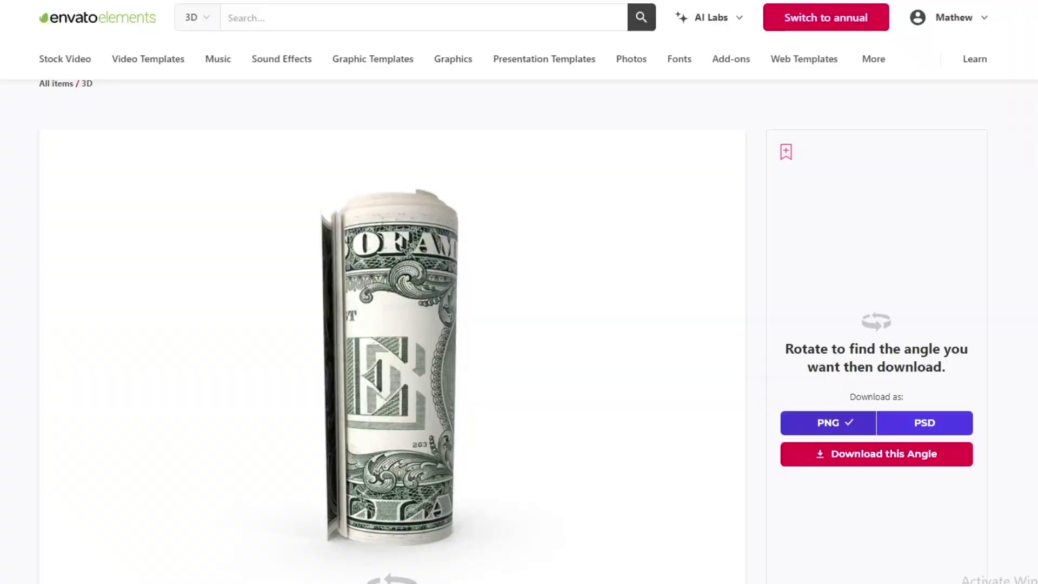
Switch to Envato Elements, rotate the 3D dollar roll to a level front view, and download that angle as a PNG
scroll(123, 278, "down", 1)
scroll(157, 268, "up", 1)
scroll(328, 286, "down", 1)
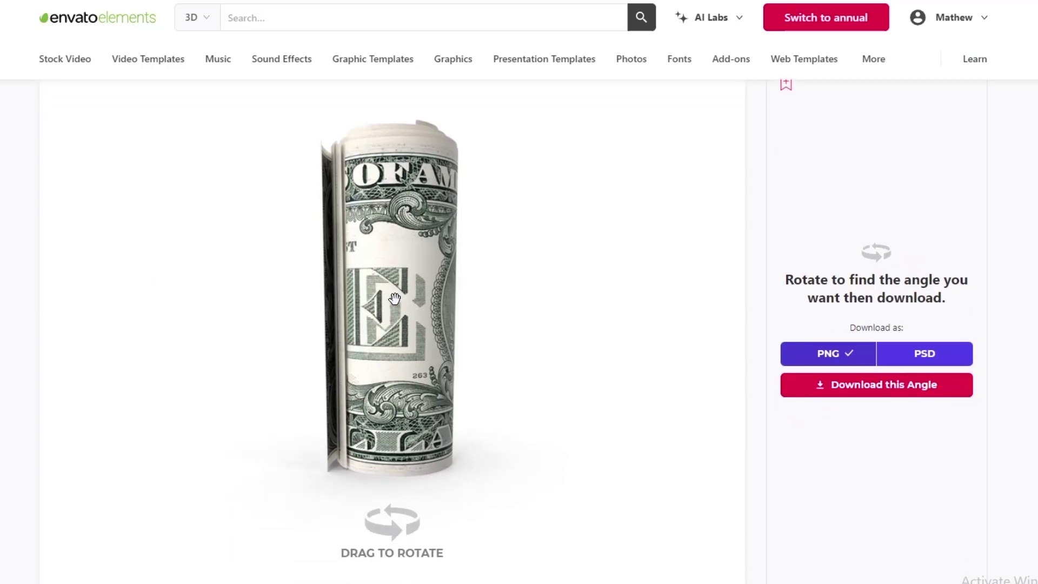
mouse_move(397, 302)
left_mouse_down()
mouse_move(406, 306)
mouse_move(396, 303)
left_mouse_up()
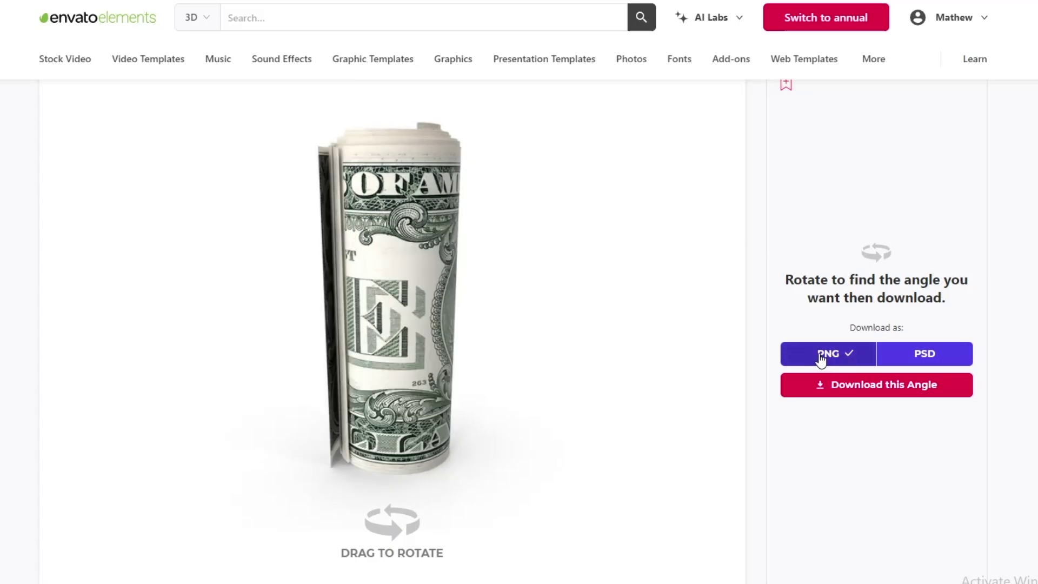
left_click(856, 396)
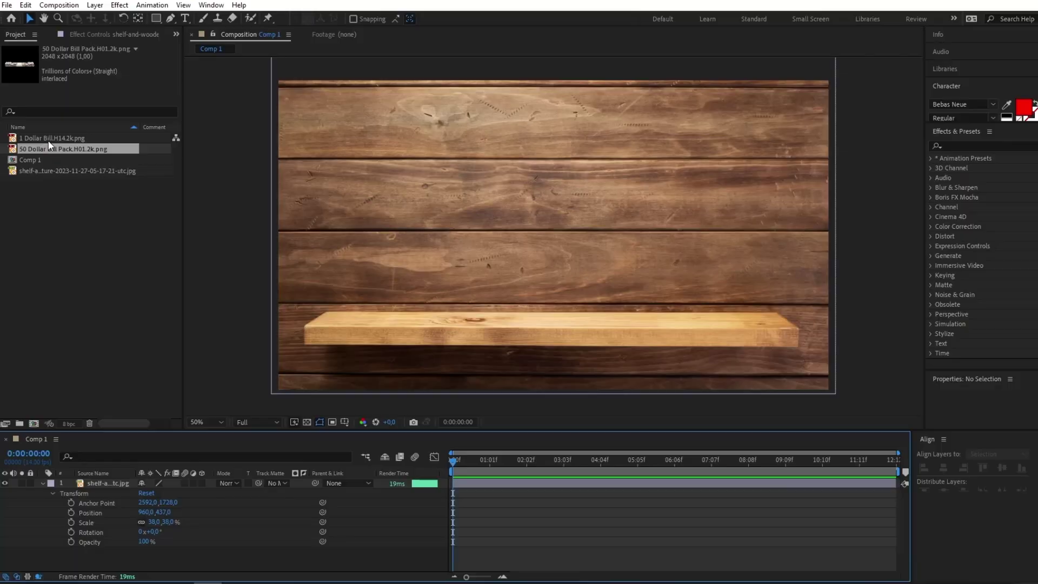
Add the 1 Dollar Bill image above the background, scale it to 21%, and stand it at the shelf's left end
left_click_drag(46, 138, 130, 483)
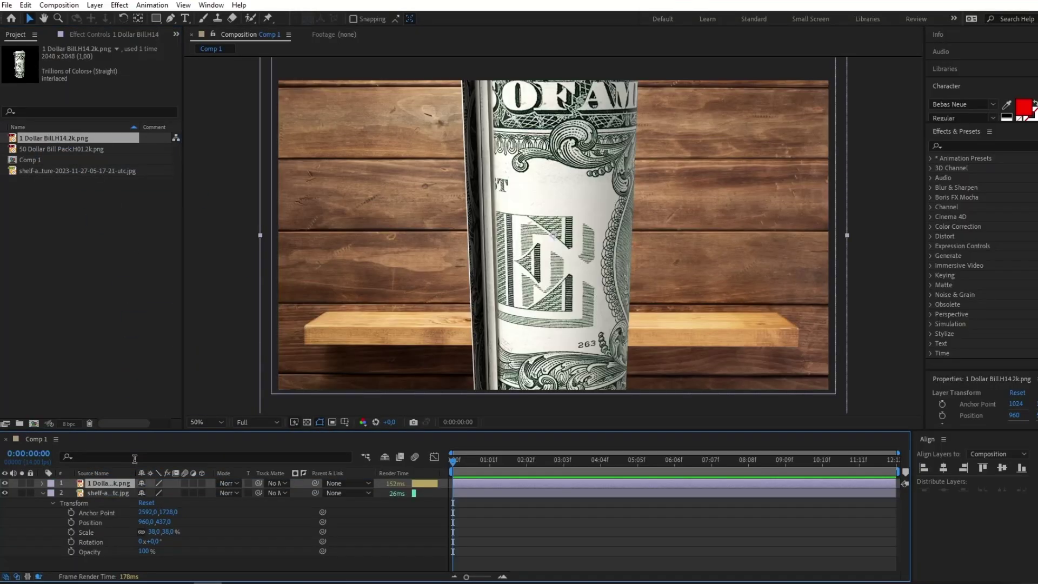
left_click(41, 483)
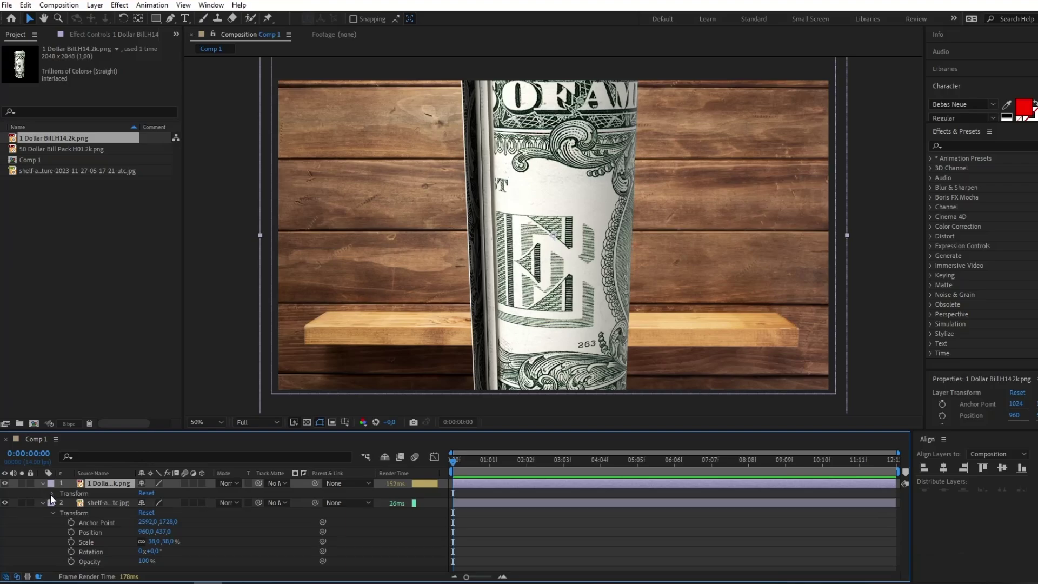
left_click(53, 493)
left_click(172, 522)
left_click_drag(172, 521, 129, 522)
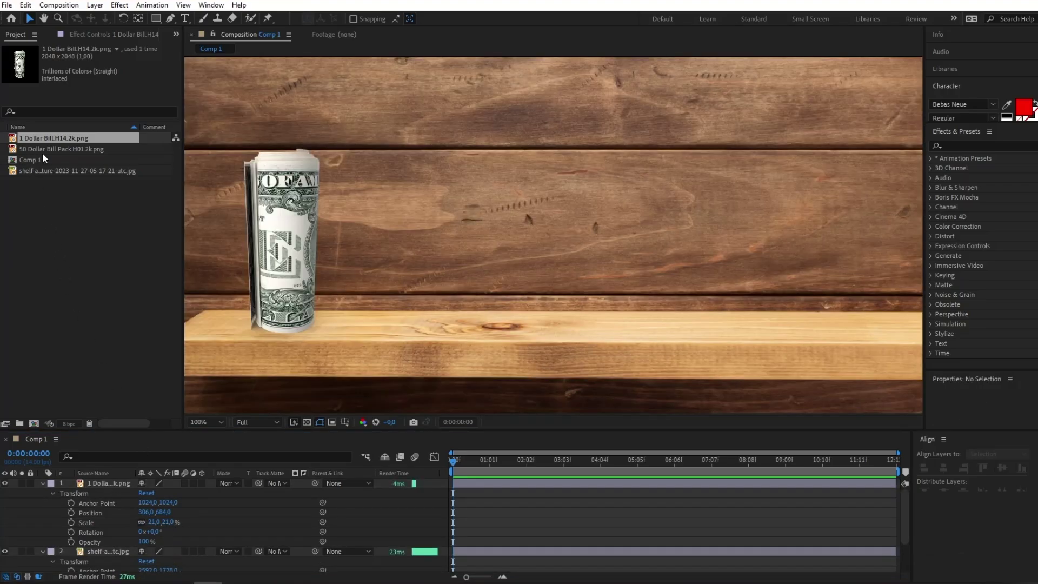
Add the 50 Dollar Bill Pack image as the top layer, scale it to 24%, and place it on the shelf beside the roll
left_click_drag(40, 150, 40, 483)
left_click(42, 484)
left_click(52, 493)
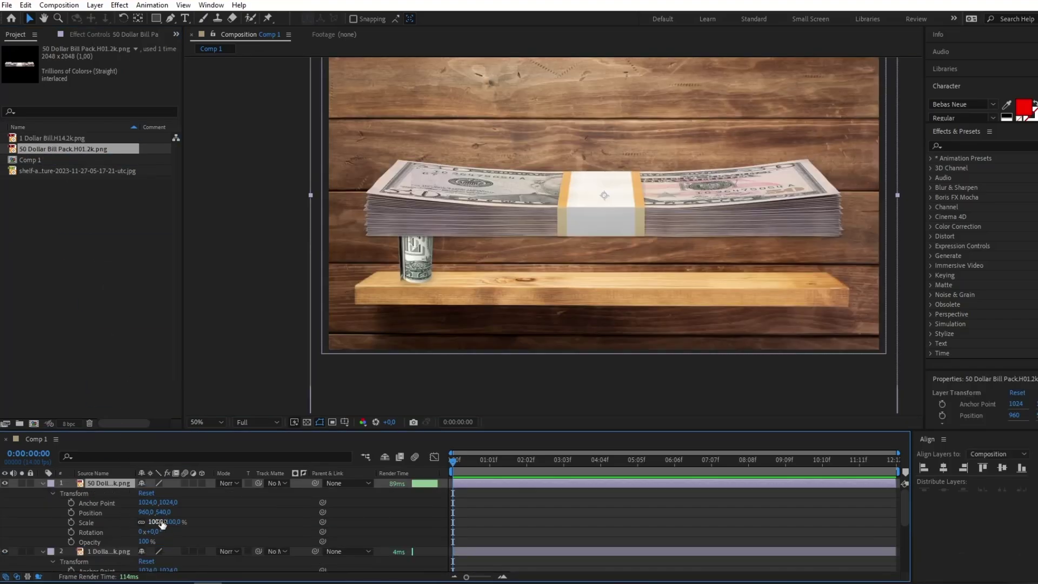
left_click_drag(173, 523, 287, 539)
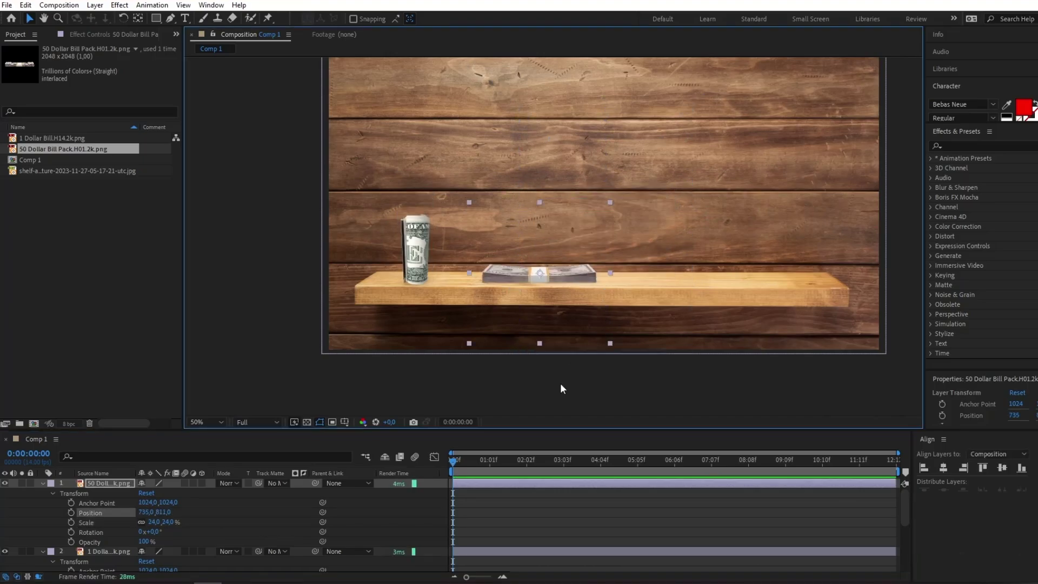
left_click(544, 525)
Duplicate the bill pack and place the copy on the shelf to the right of the first pack
left_click(129, 483)
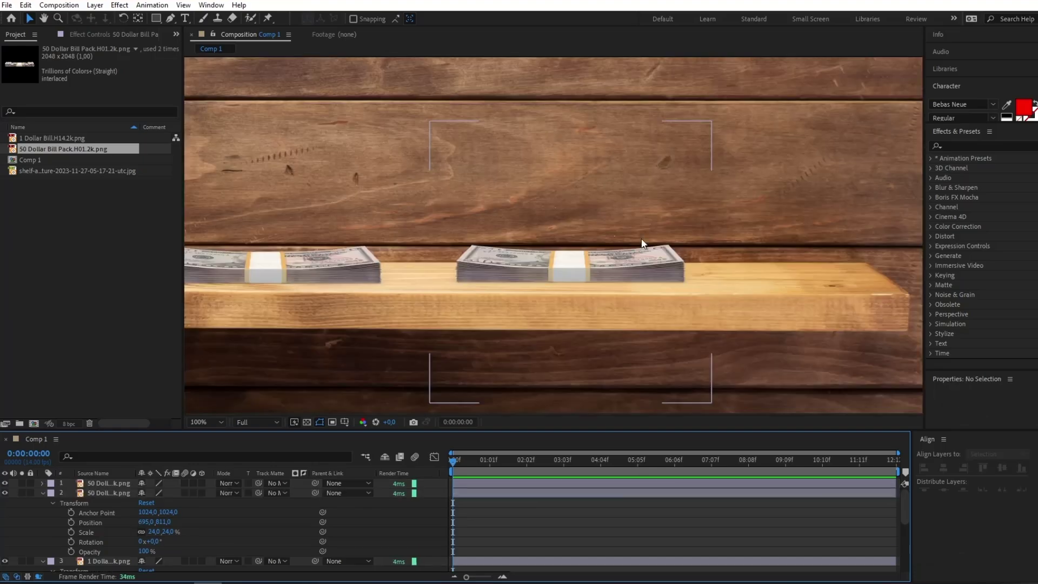
left_click_drag(543, 252, 526, 254)
left_click(542, 501)
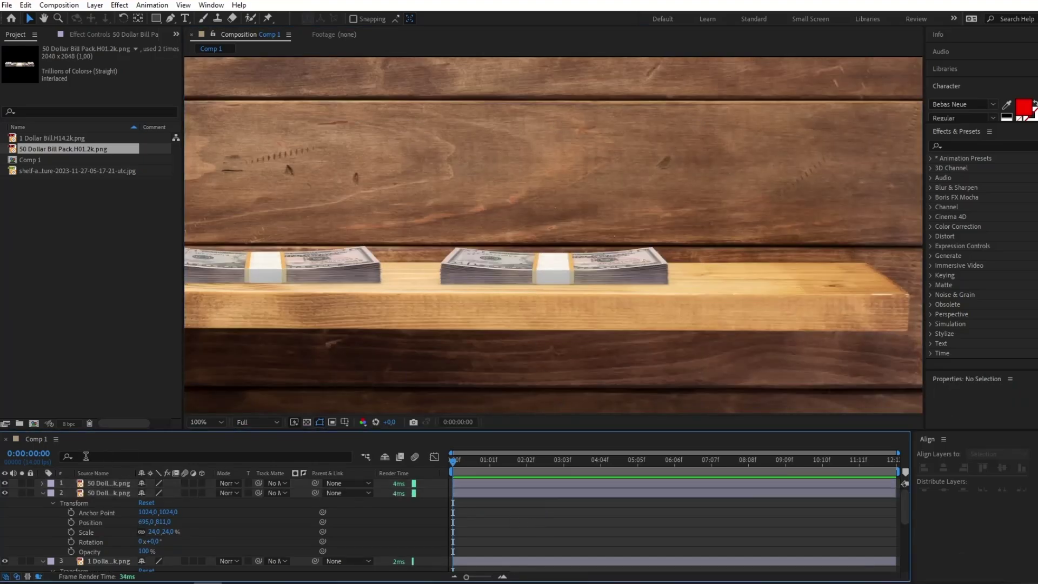
Duplicate the second bill pack and stack the copy on top of it
left_click(107, 484)
key("ctrl+d")
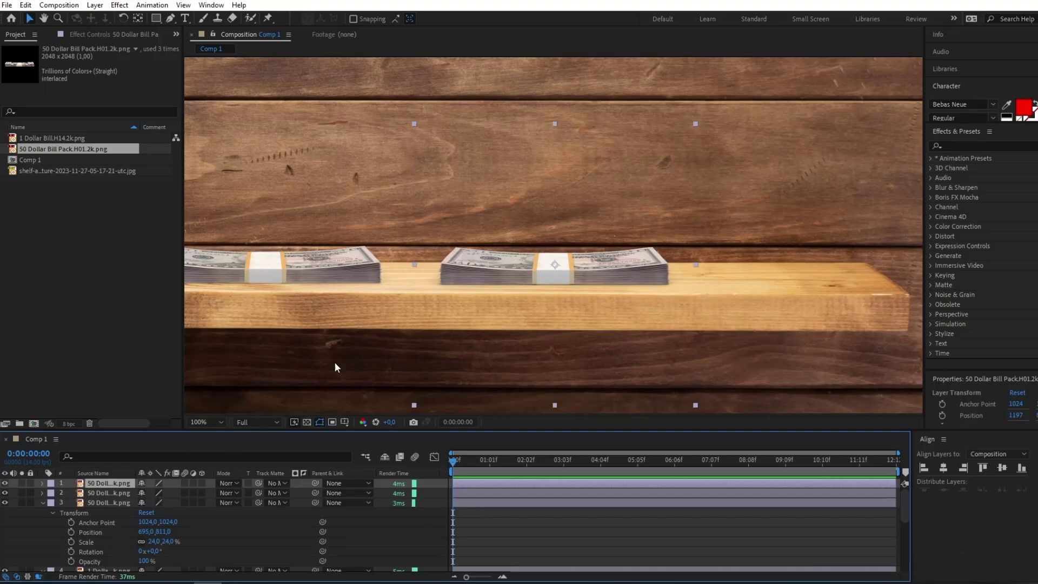
left_click_drag(533, 267, 540, 245)
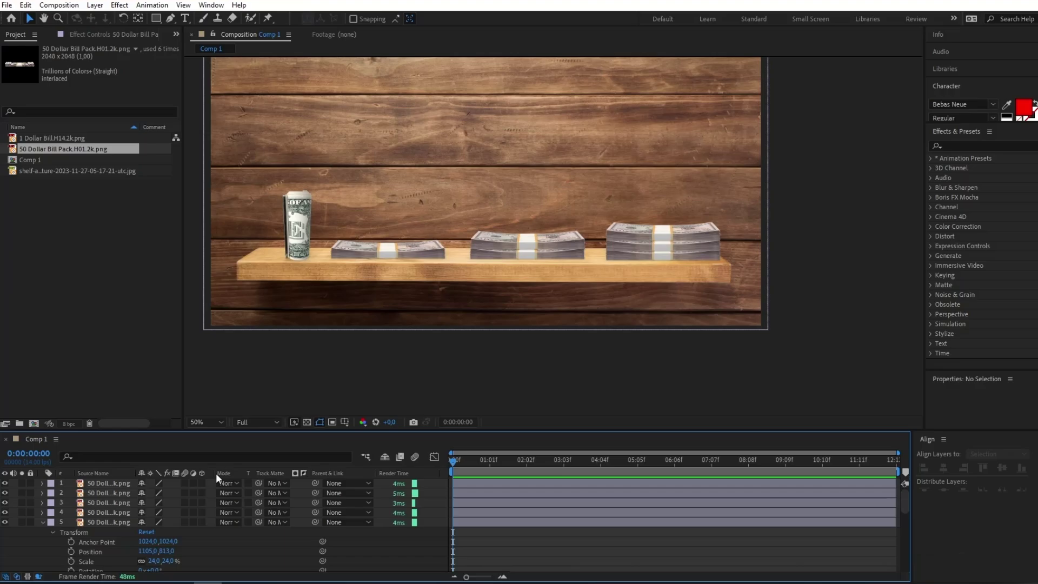
Parent all six bill pack layers and the dollar roll layer to the shelf background layer
left_click(114, 485)
scroll(127, 492, "down", 3)
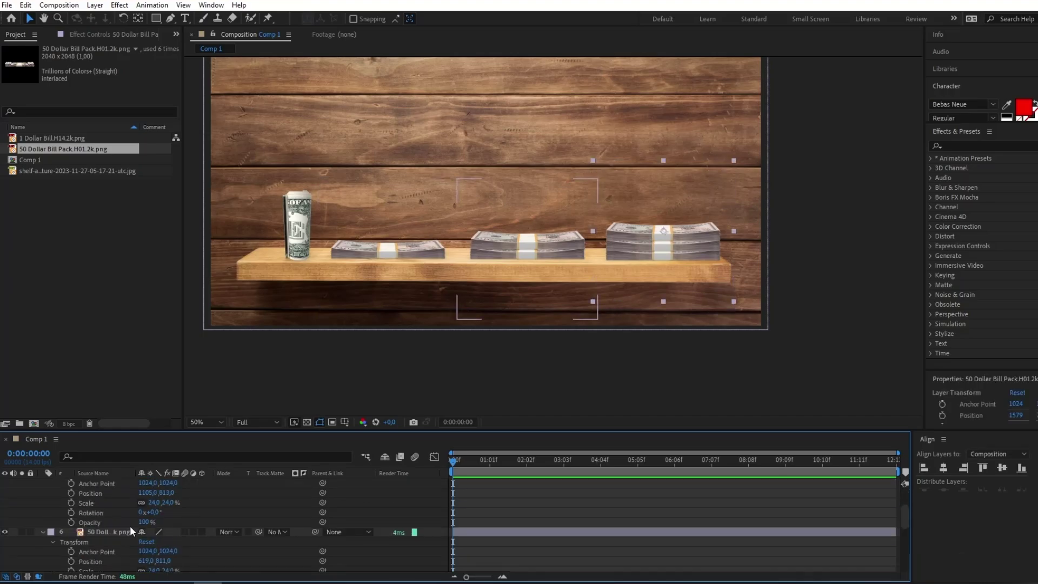
scroll(118, 537, "down", 2)
left_click(112, 542, "shift")
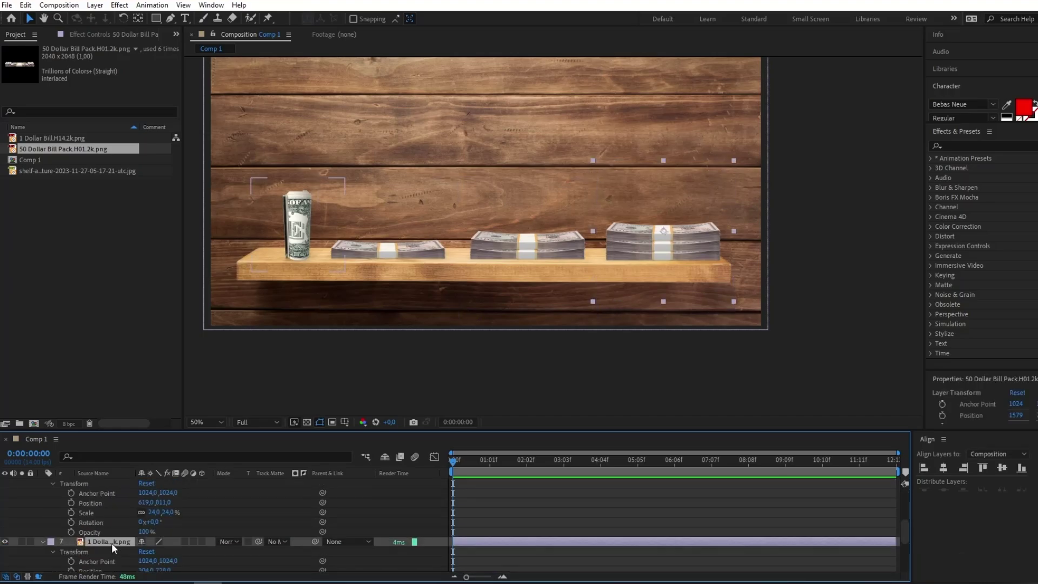
left_click(351, 543)
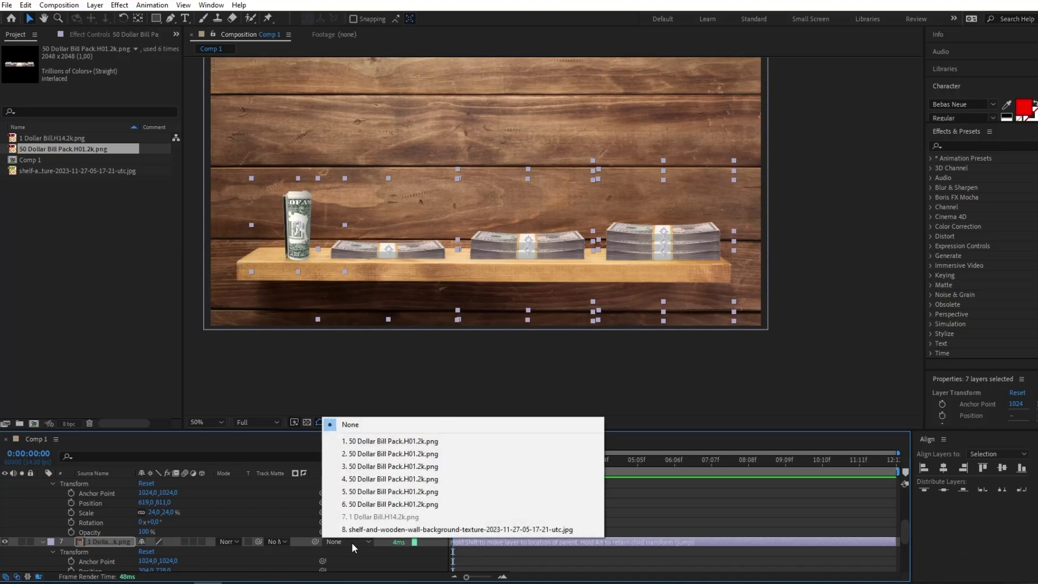
left_click(442, 531)
left_click(513, 497)
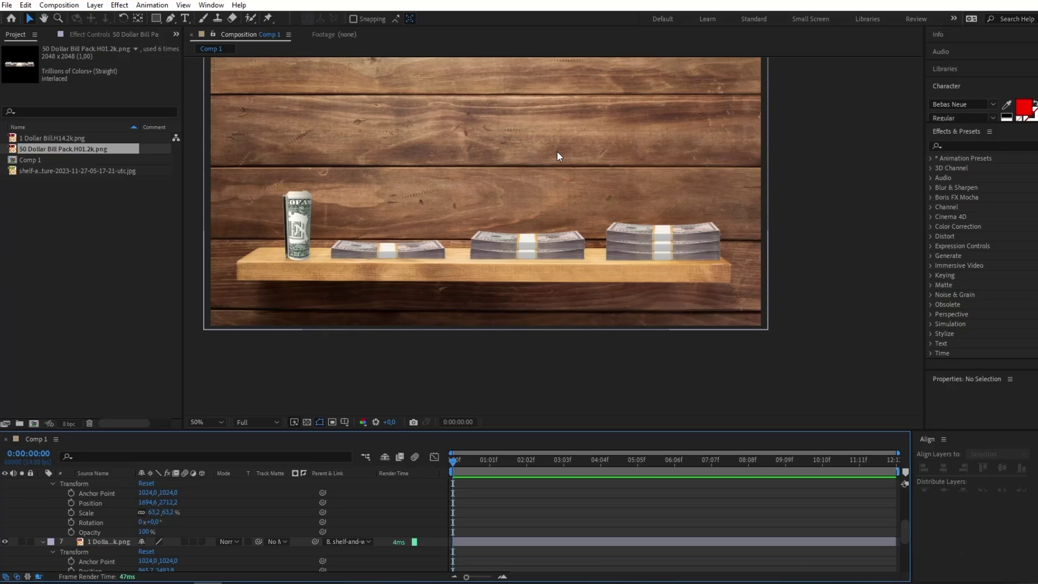
Apply the Drop Shadow effect to the single bill pack next to the dollar roll
left_click(257, 231)
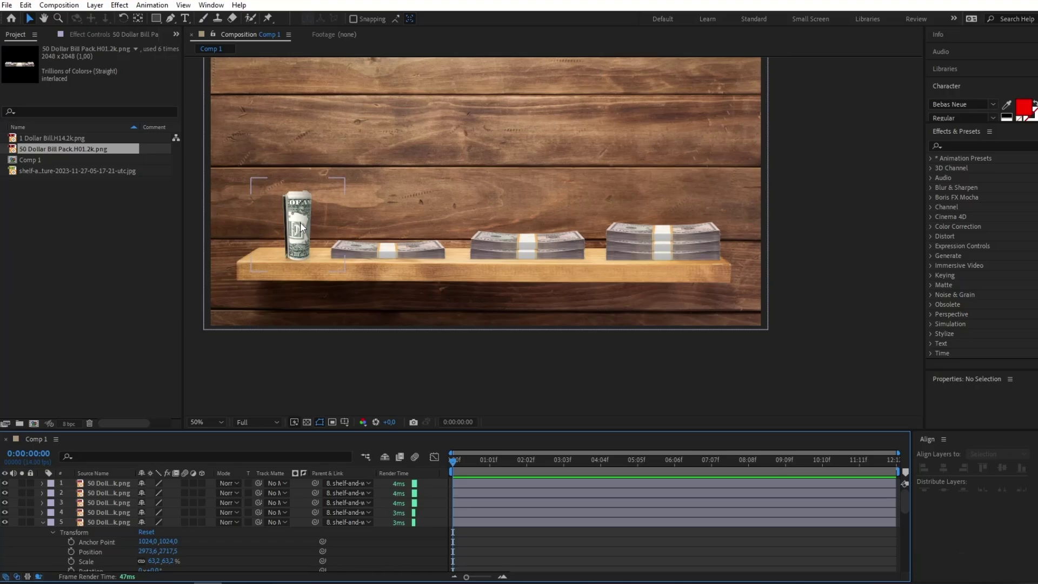
left_click(402, 263)
scroll(333, 263, "up", 1)
scroll(343, 264, "up", 2)
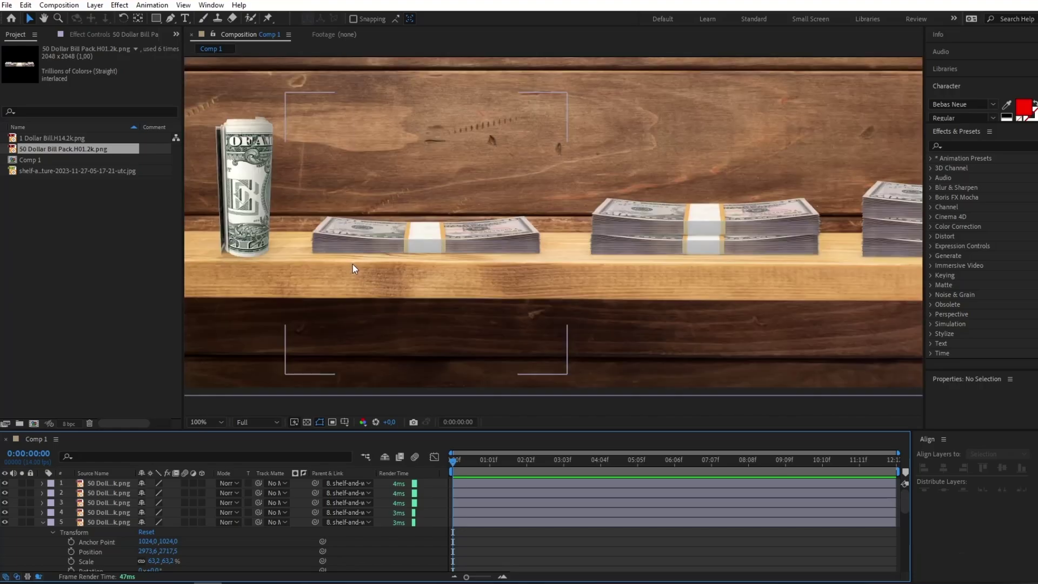
left_click(383, 231)
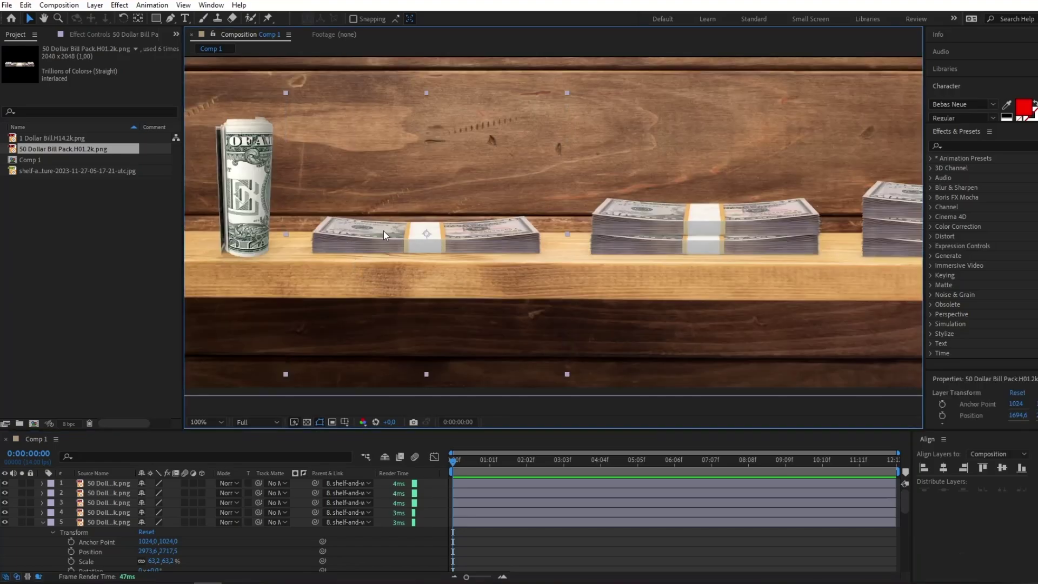
left_click(972, 145)
type("drop")
left_click_drag(985, 304, 500, 227)
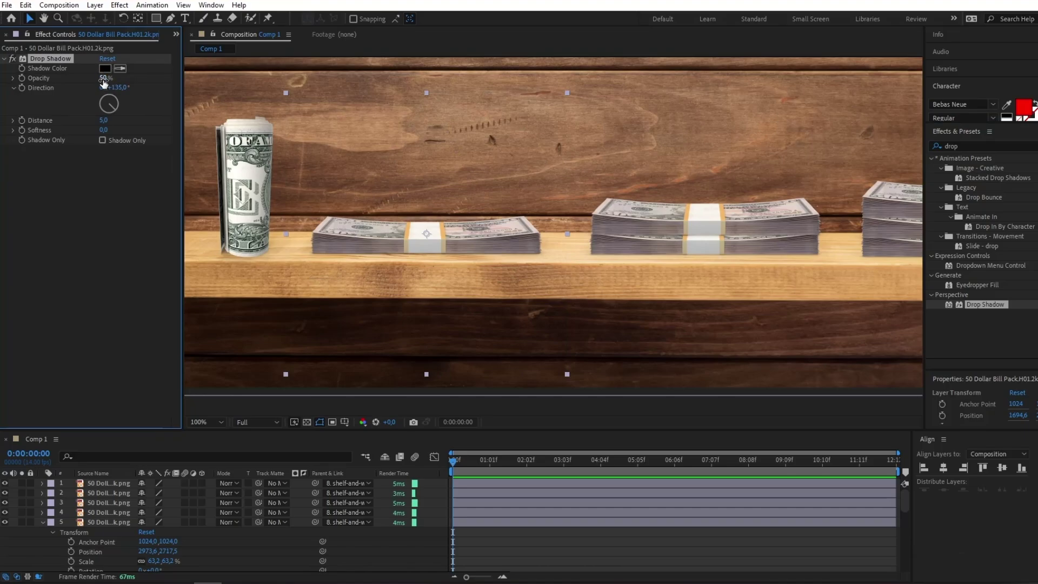
Set the pack's drop shadow to 63% opacity, 180° direction, distance 43, and softness 93
left_click_drag(108, 78, 113, 76)
mouse_move(106, 125)
left_mouse_down()
mouse_move(144, 124)
mouse_move(109, 113)
left_mouse_up()
left_click(116, 88)
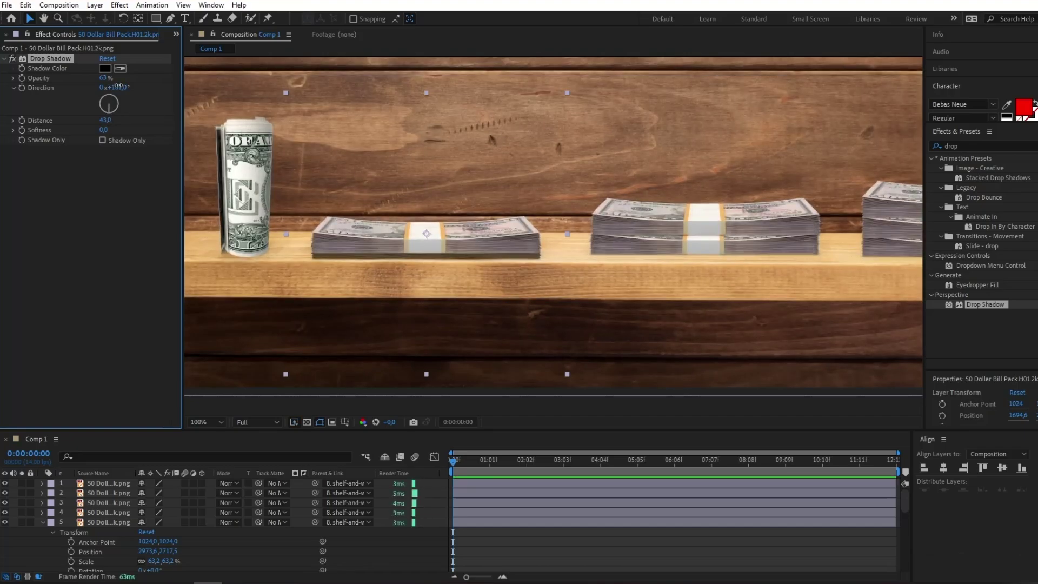
left_click(104, 130)
type("30")
key("Return")
left_click_drag(103, 130, 140, 137)
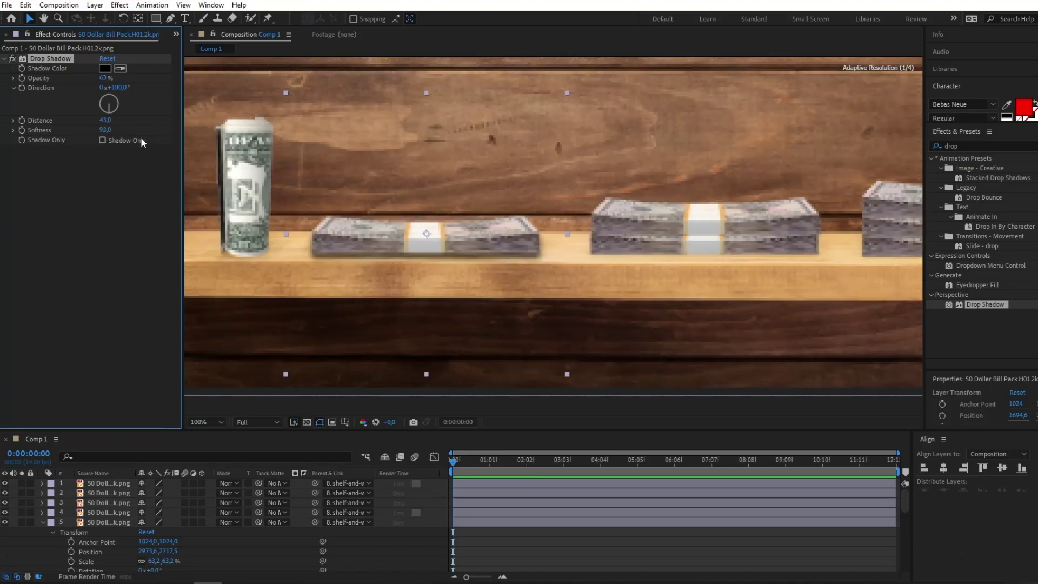
left_click(82, 199)
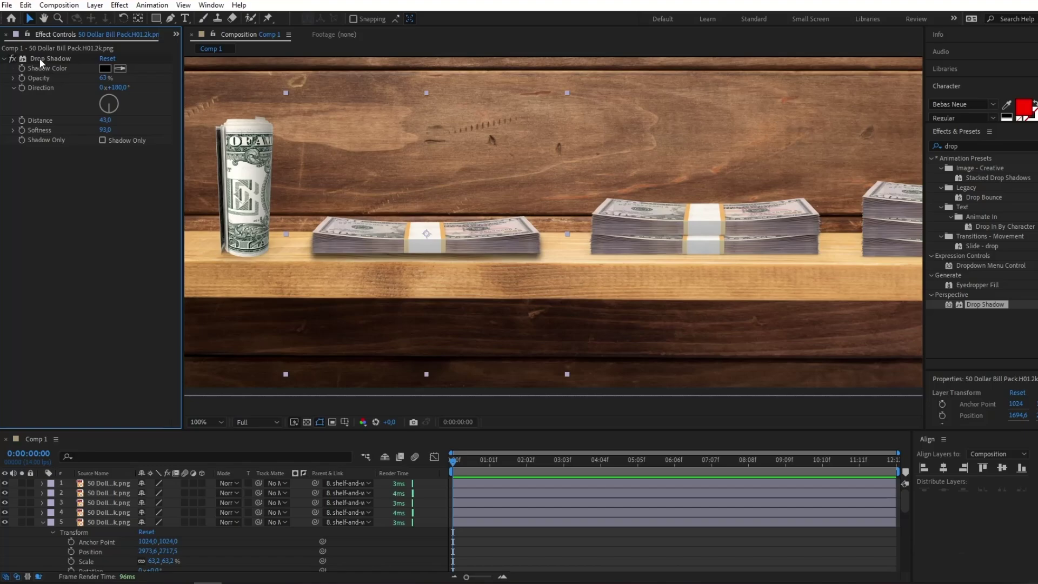
Copy the pack's Drop Shadow to the bottom packs of the other two stacks and to the dollar roll
left_click_drag(40, 59, 603, 301)
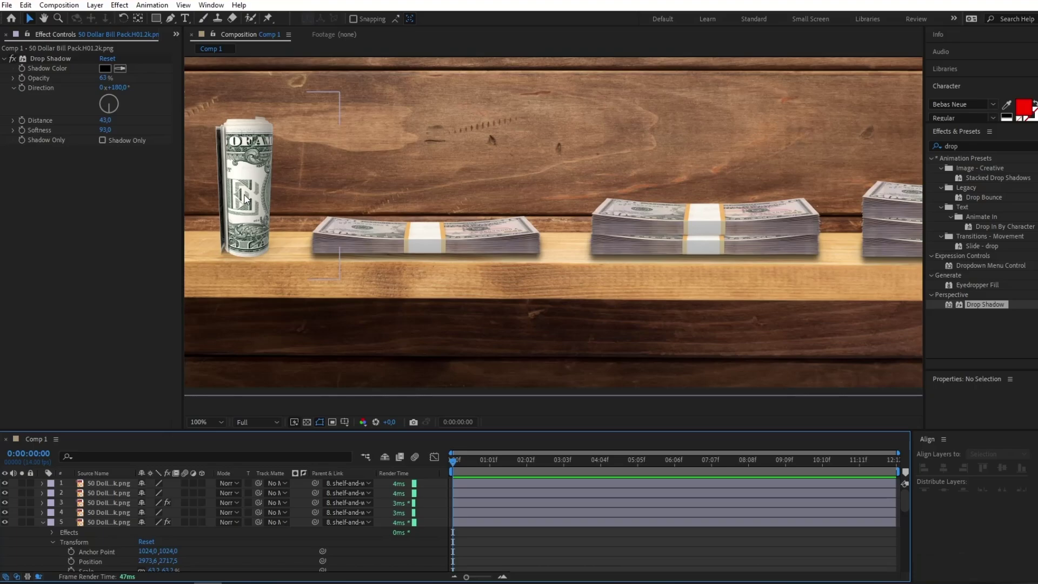
left_click(229, 263)
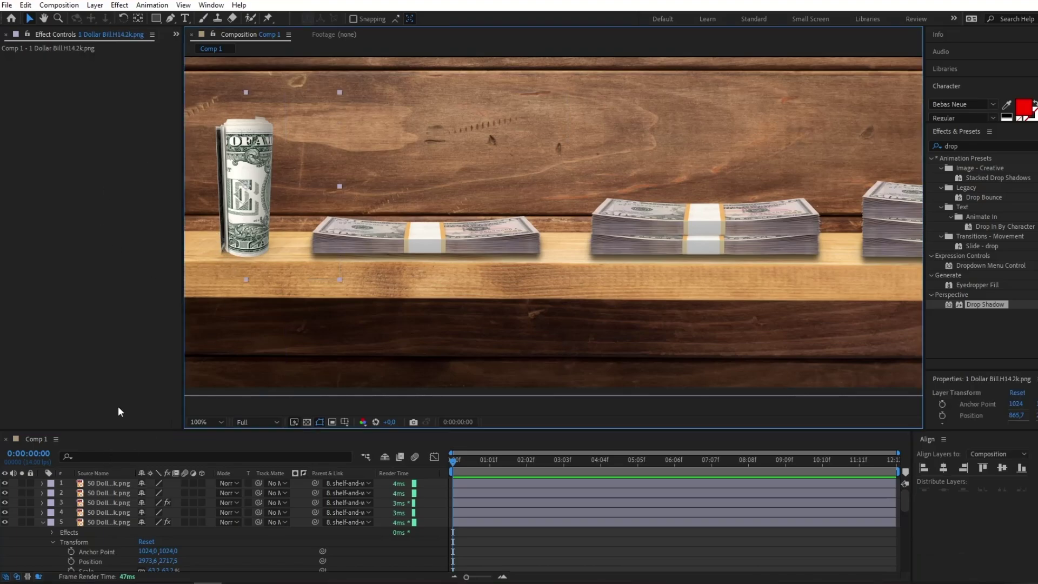
left_click(108, 309)
key("ctrl+v")
scroll(419, 301, "down", 1)
scroll(465, 259, "up", 1)
scroll(527, 234, "down", 1)
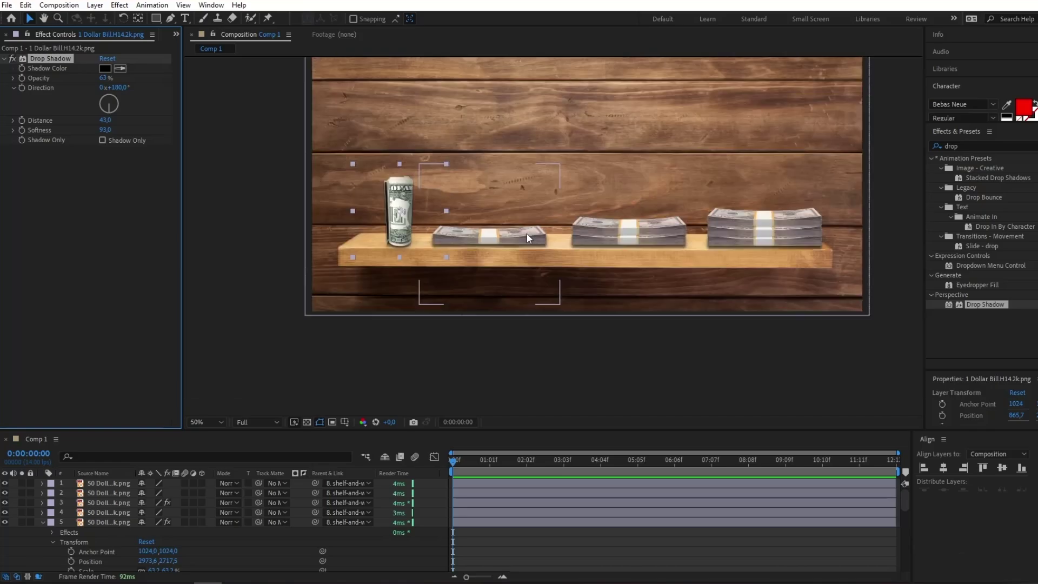
scroll(625, 239, "up", 1)
scroll(593, 217, "down", 1)
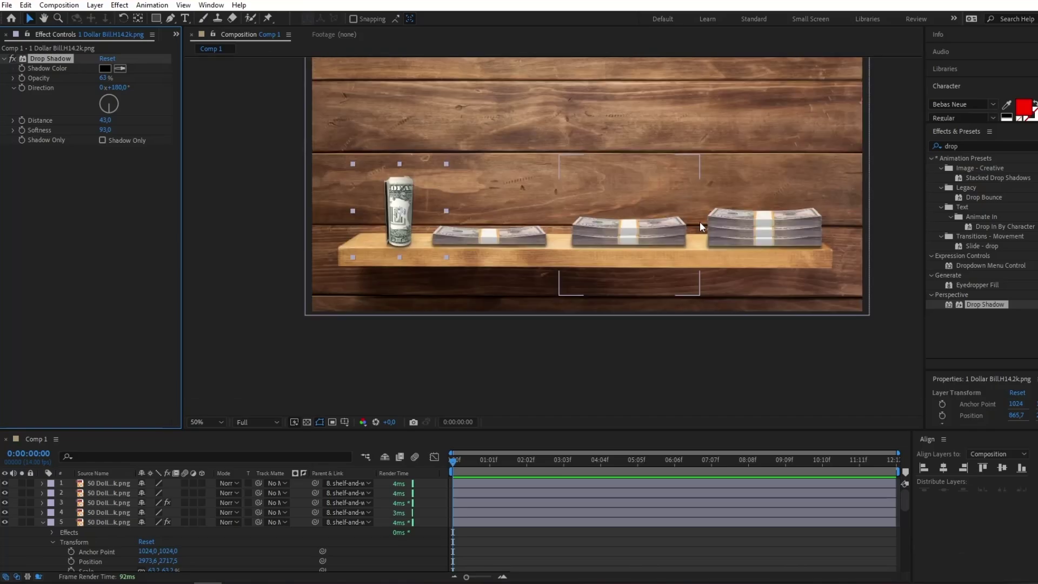
scroll(706, 132, "up", 1)
scroll(704, 132, "down", 1)
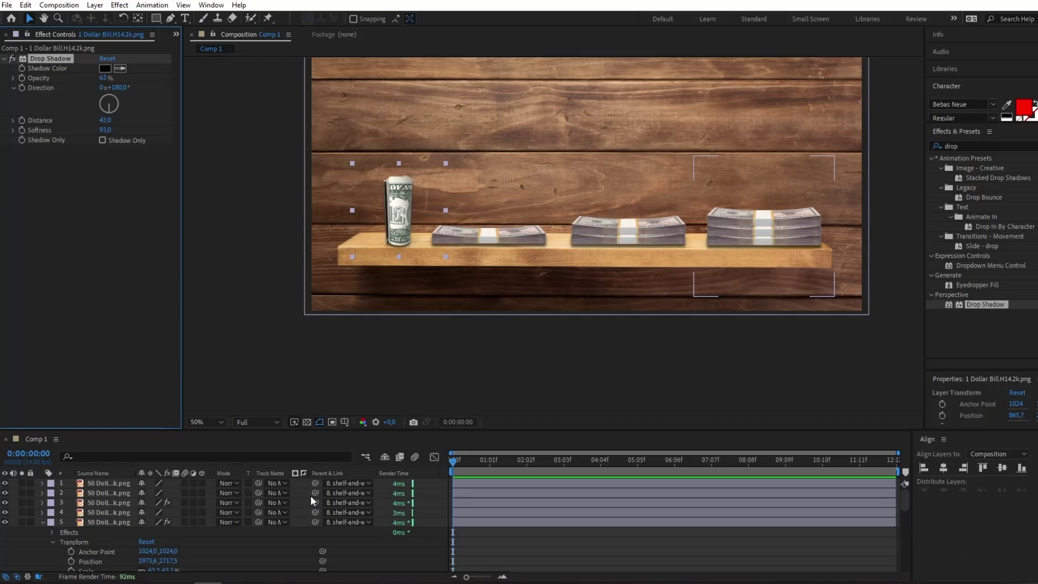
Create a null object named "controler" and move it to the top of the layer stack
right_click(412, 563)
mouse_move(470, 422)
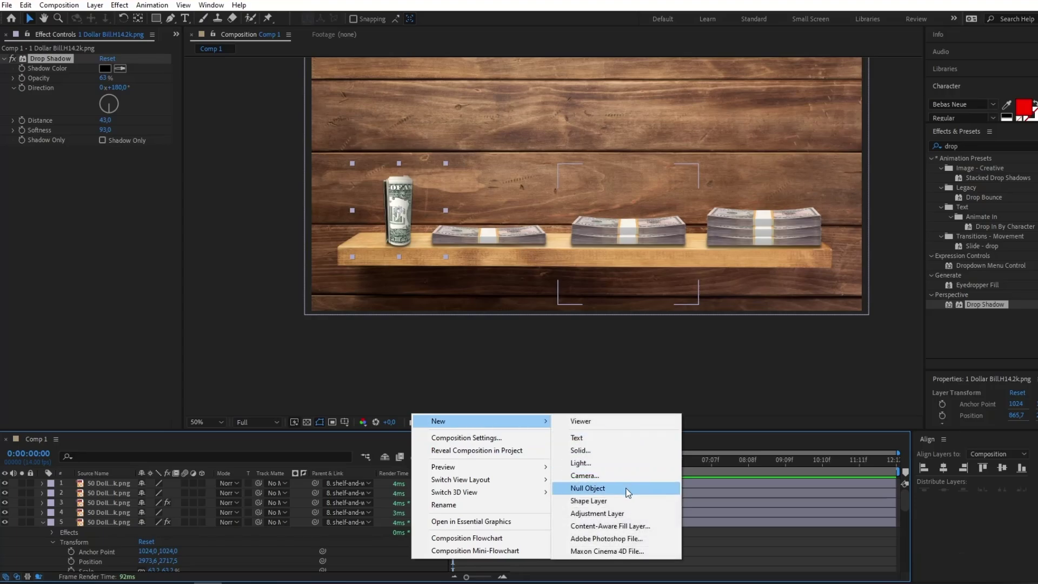
left_click(626, 488)
left_click_drag(102, 566, 97, 482)
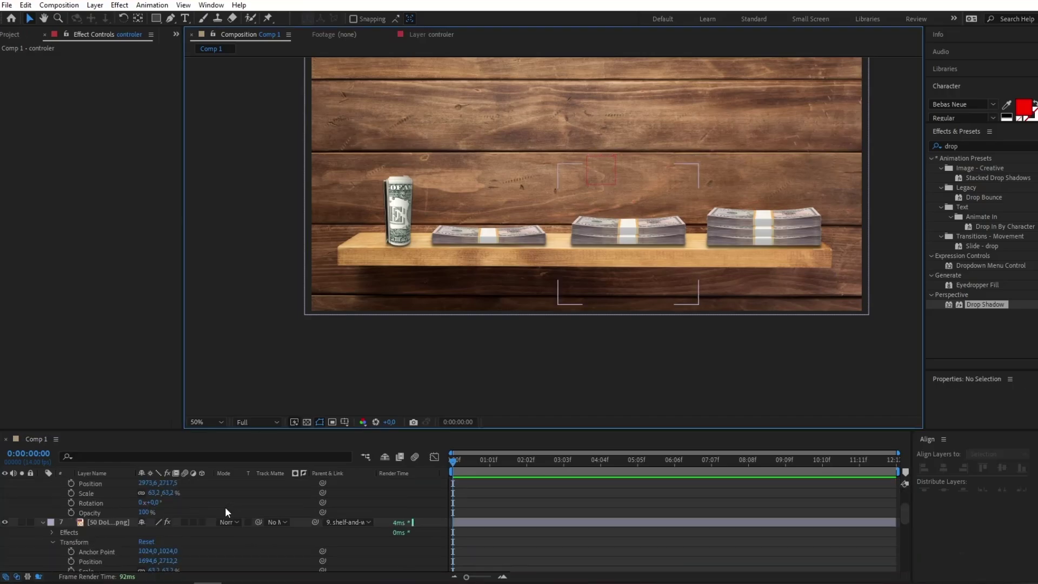
scroll(225, 507, "down", 1)
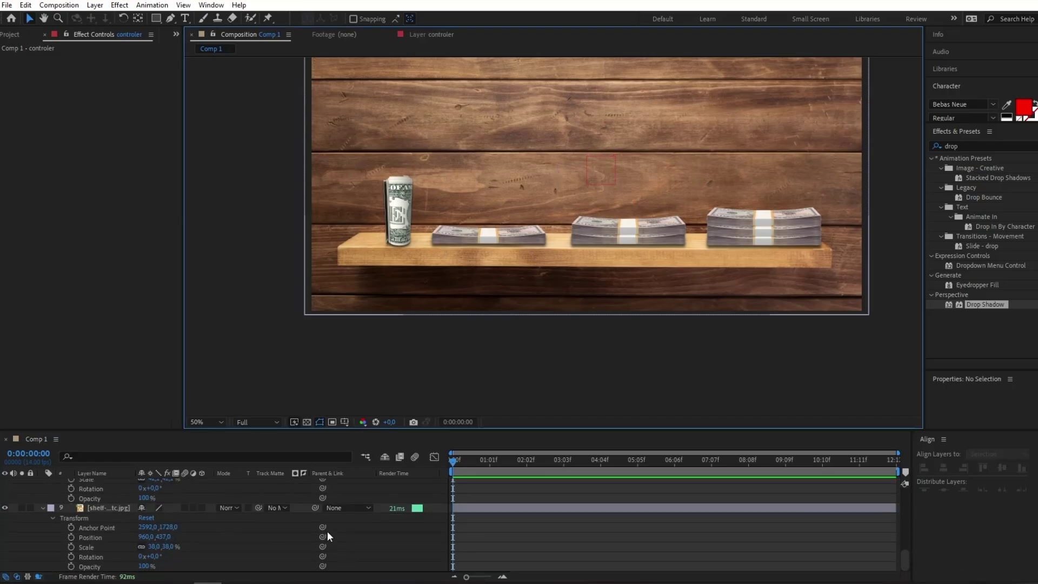
scroll(327, 531, "down", 1)
left_click(303, 524)
scroll(131, 481, "up", 5)
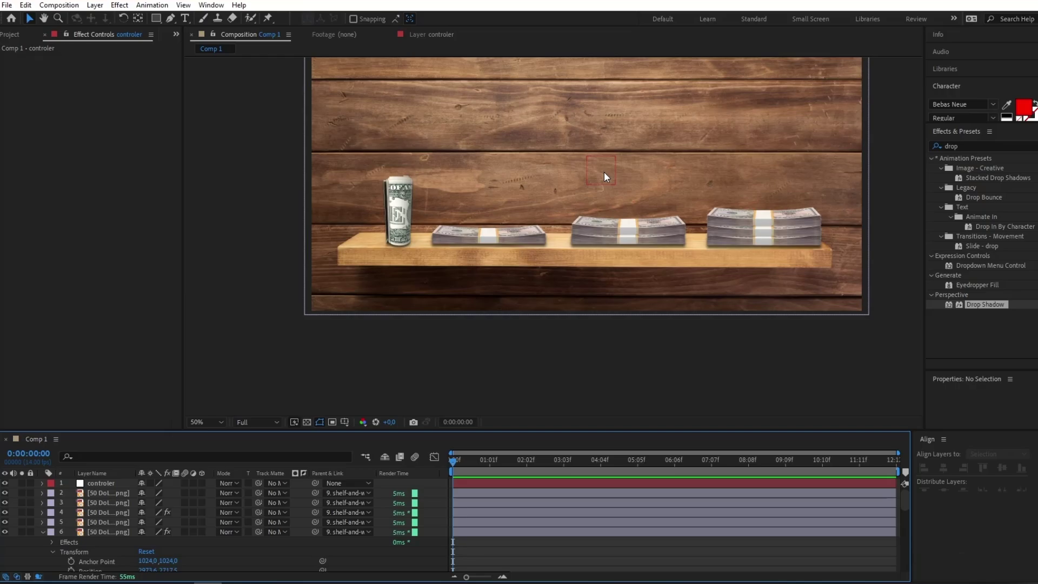
Import paper.png and add it to Comp 1 directly beneath the controler layer, exposing its transform properties
left_click(12, 36)
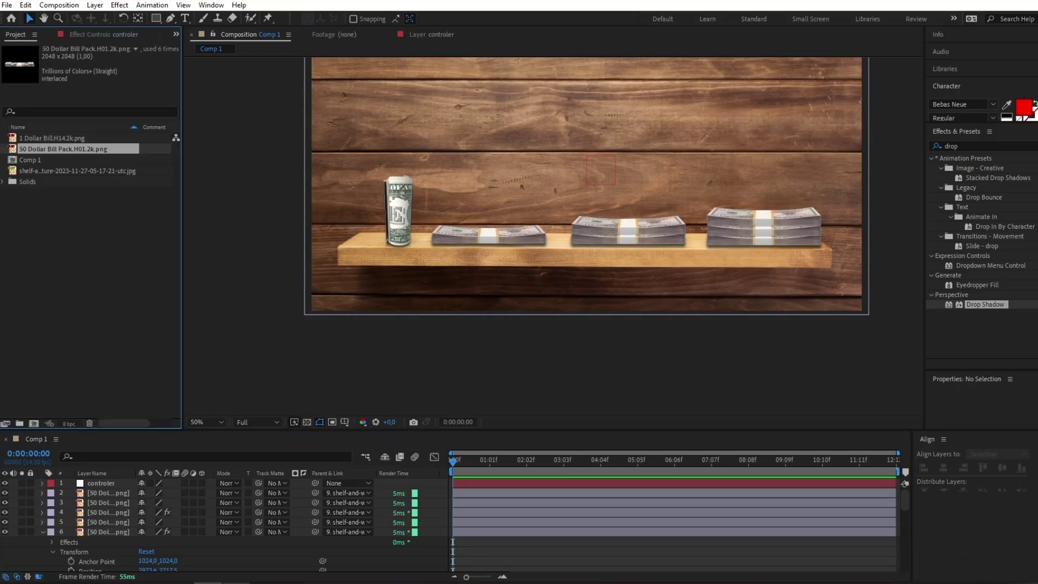
left_click_drag(34, 171, 108, 483)
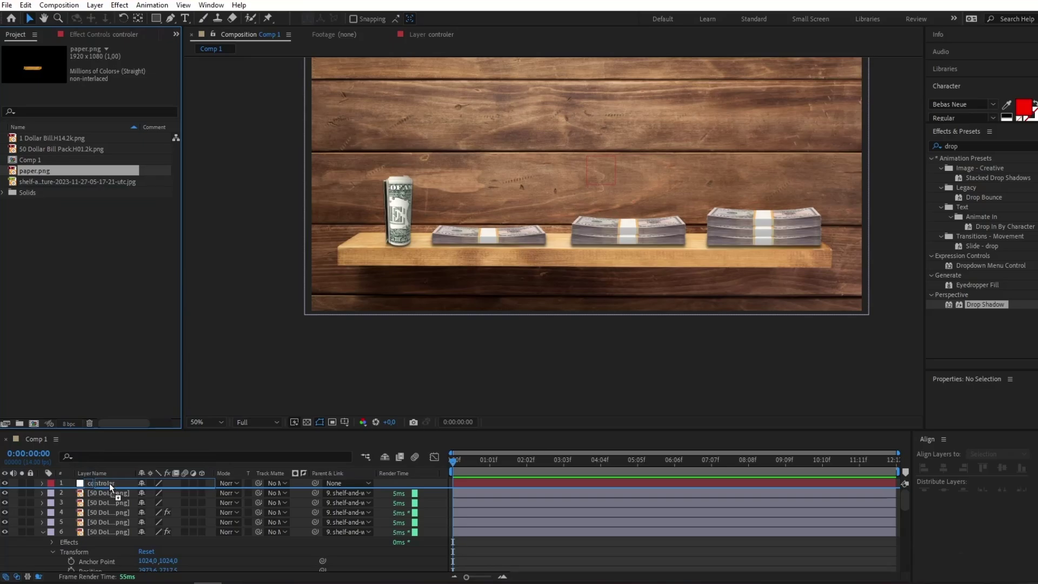
left_click_drag(109, 482, 110, 483)
left_click(42, 493)
left_click(52, 503)
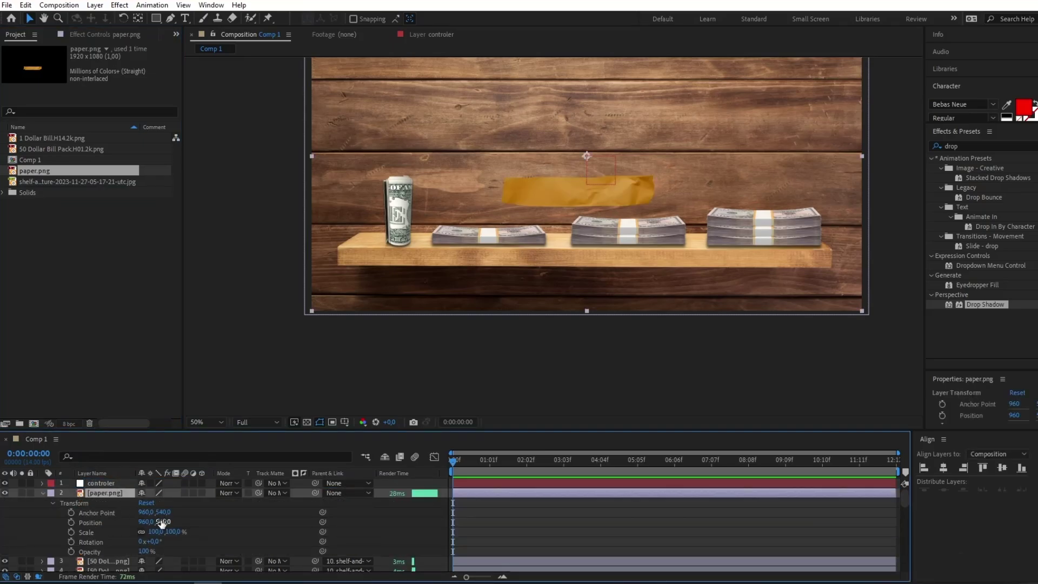
Scale the paper strip to 49% and place it over the middle of the three-pack stack, at about 1602, 742
left_click_drag(169, 532, 139, 532)
left_click_drag(568, 170, 753, 226)
scroll(816, 212, "up", 2)
scroll(849, 270, "up", 2)
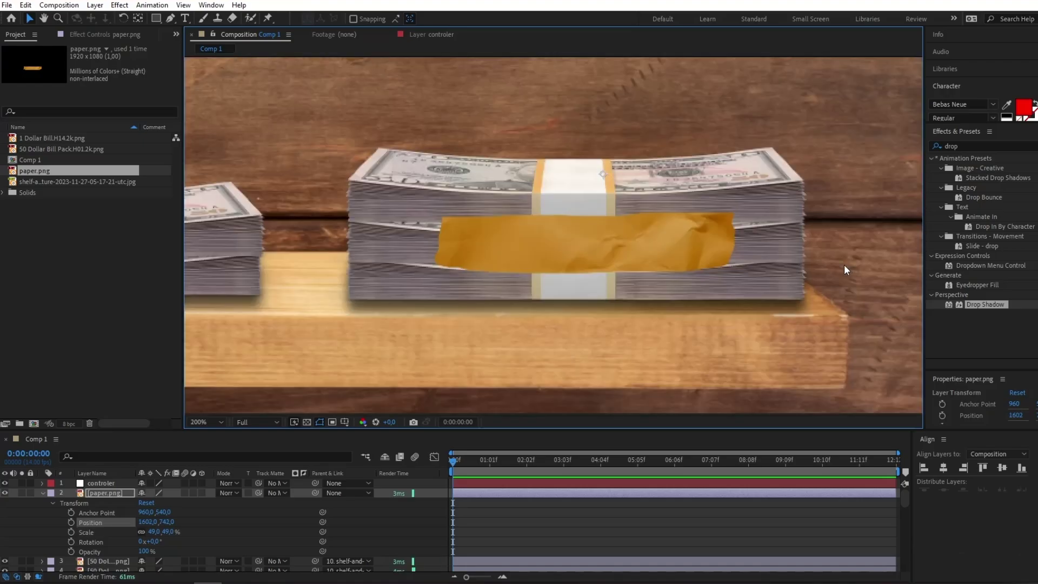
Duplicate the paper.png layer, hide the lower of the two and rename it "copy"
scroll(562, 213, "down", 2)
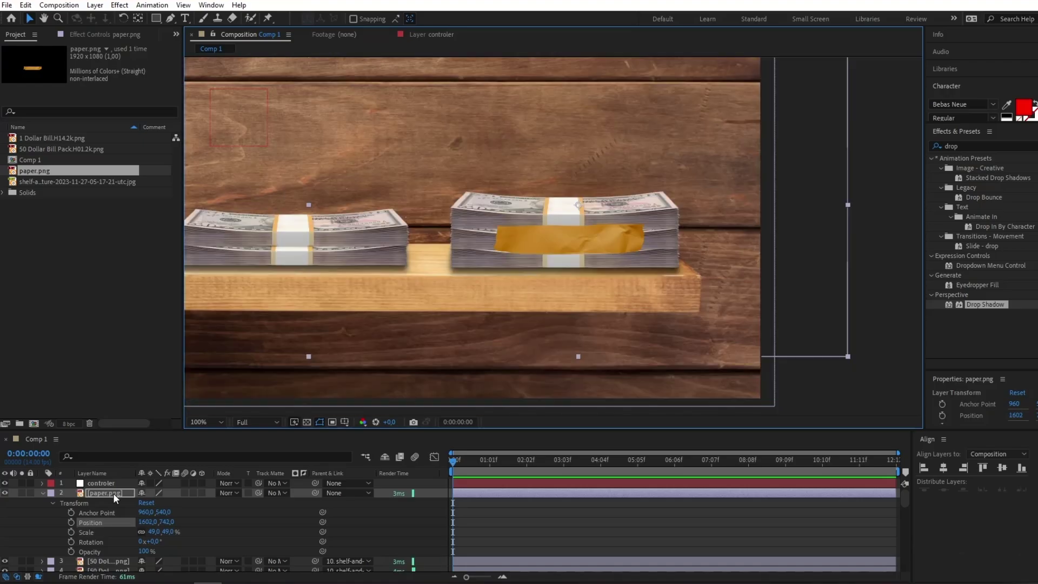
key("ctrl+d")
key(".")
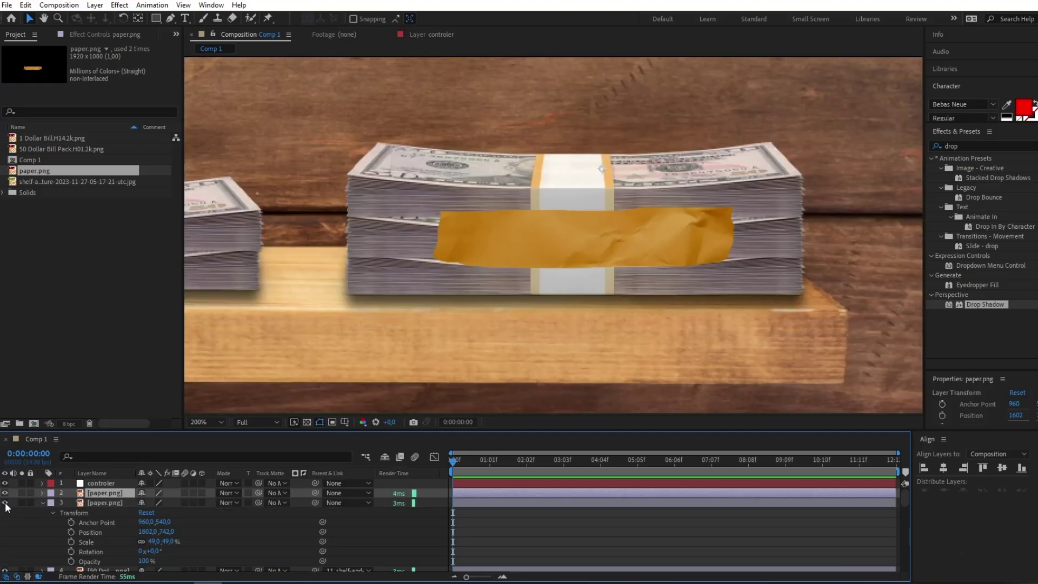
left_click(126, 503)
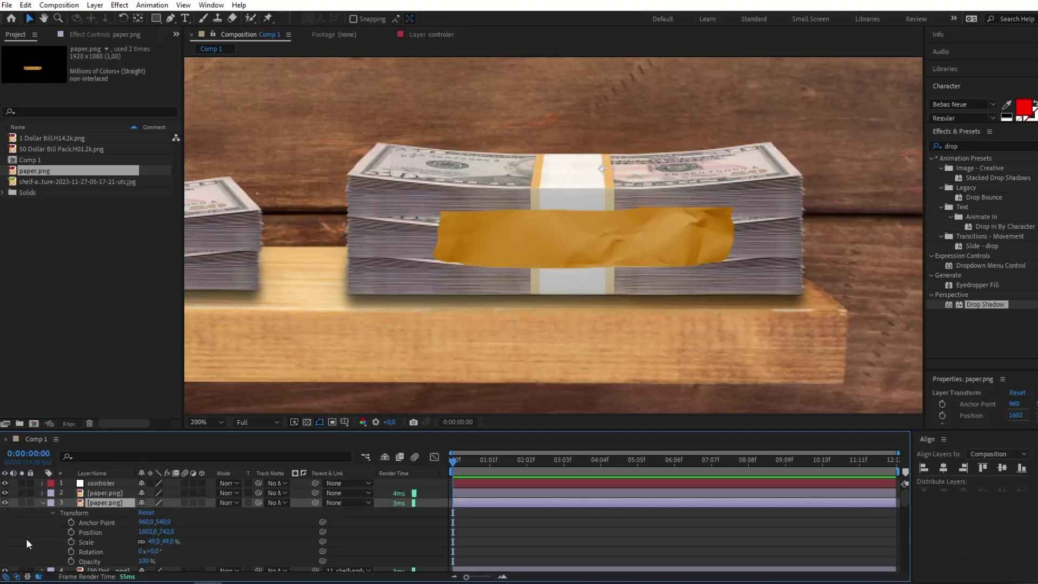
left_click(5, 502)
right_click(106, 504)
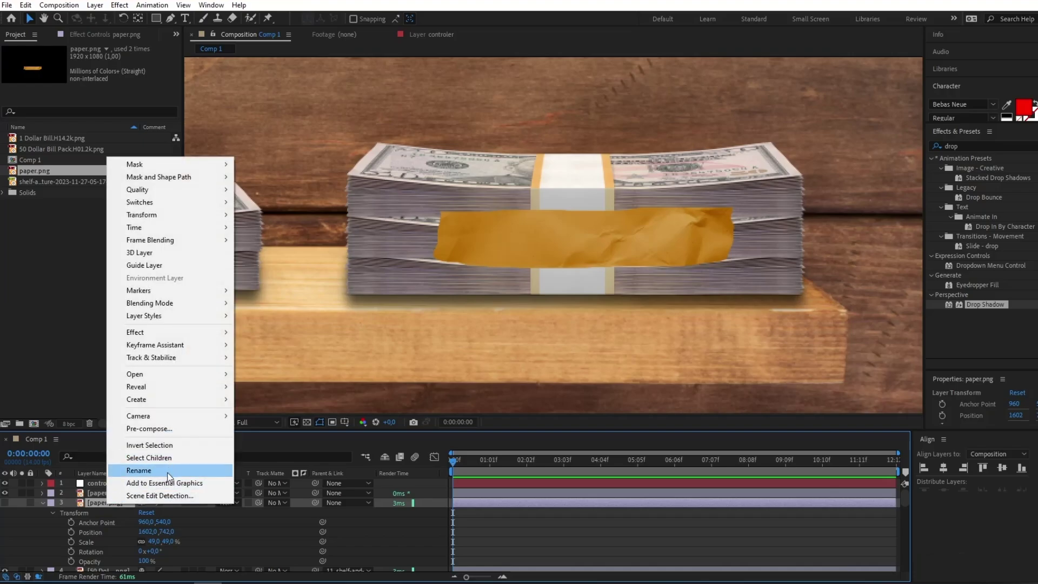
left_click(139, 471)
type("copy")
key("Return")
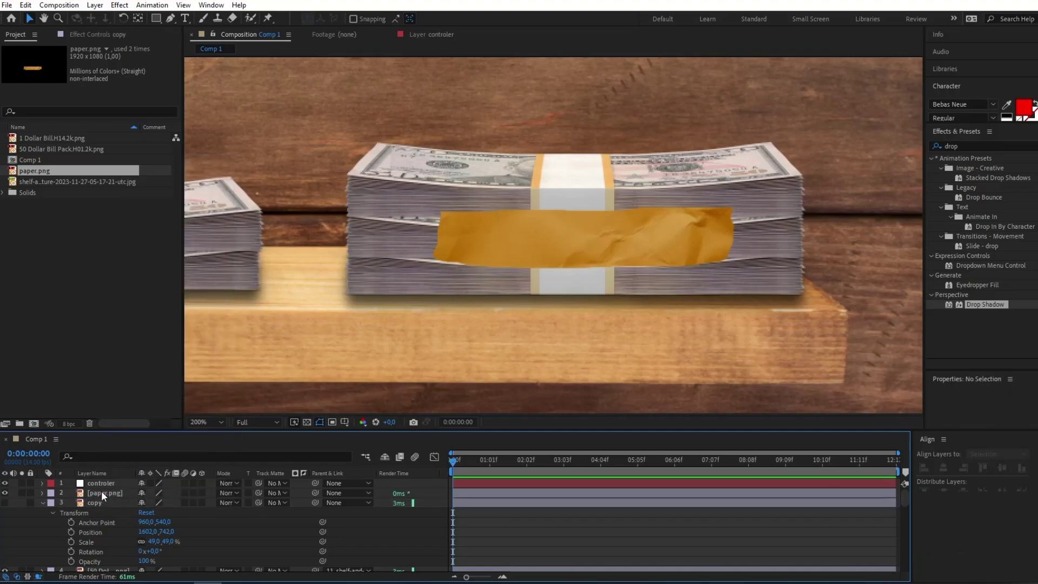
Pre-compose the visible paper.png layer as "paper.png Comp 1", leaving all attributes in Comp 1
left_click(109, 491)
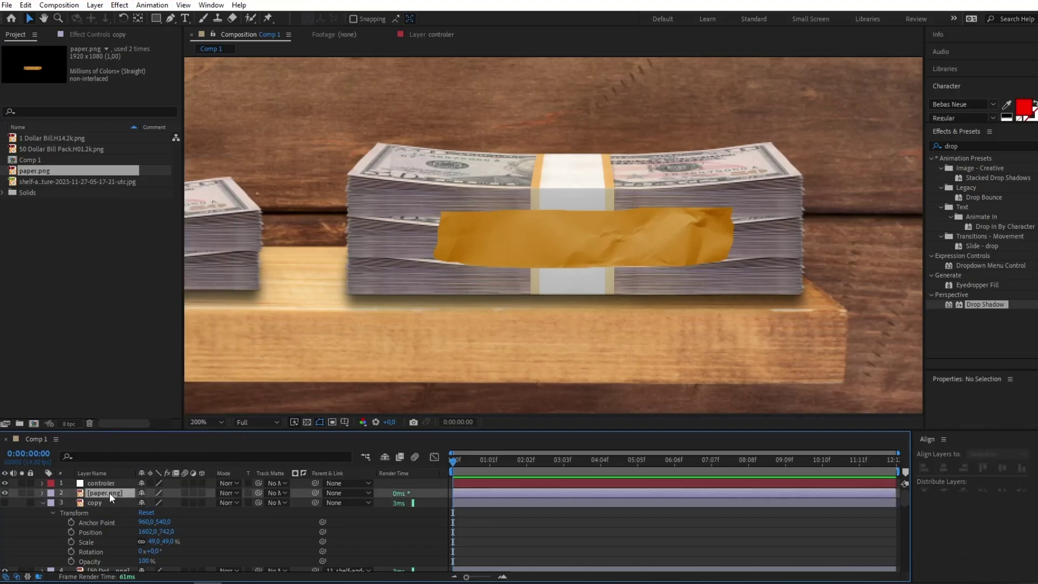
right_click(109, 492)
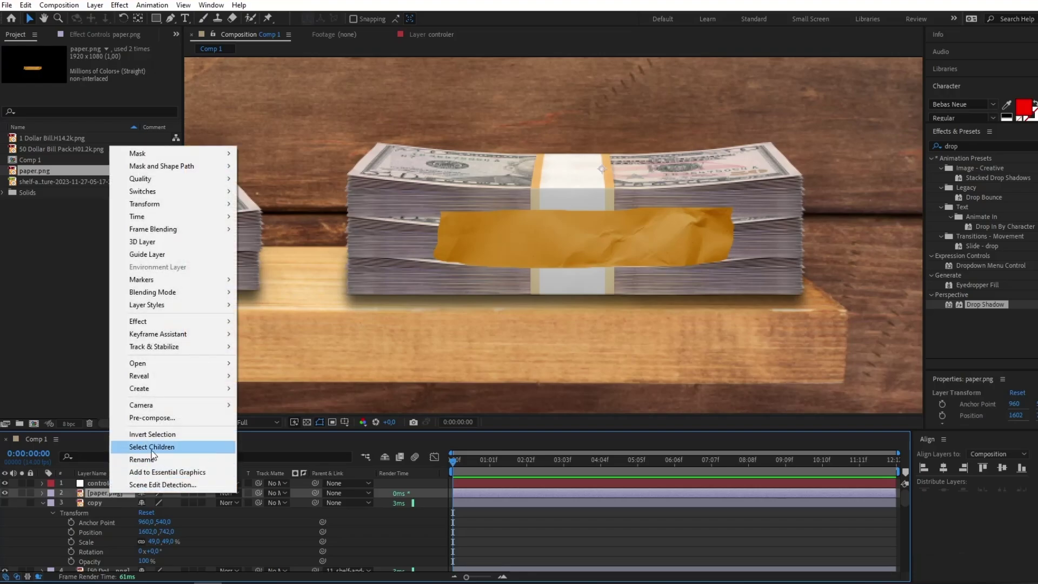
left_click(174, 419)
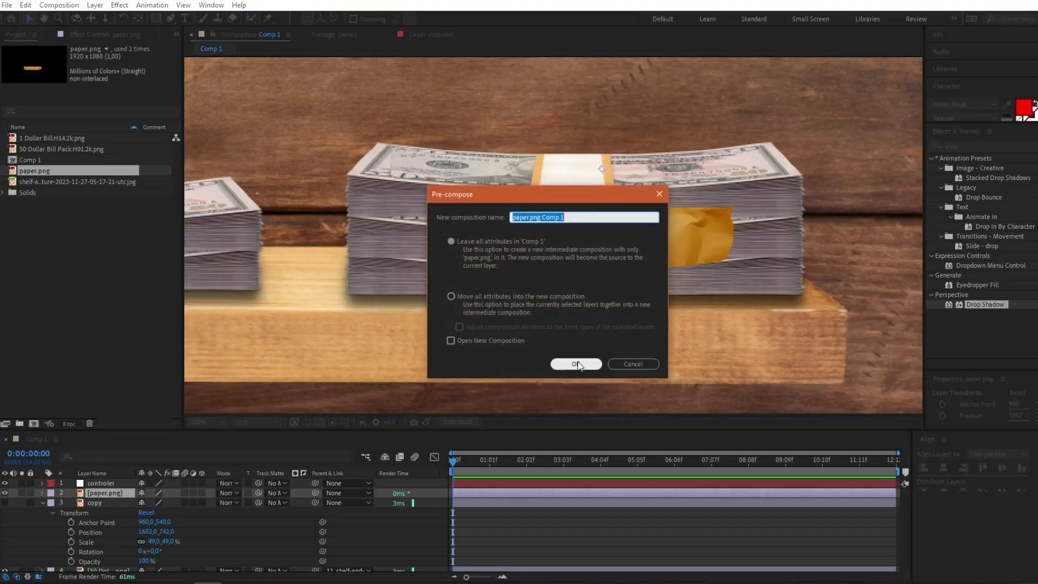
left_click(576, 365)
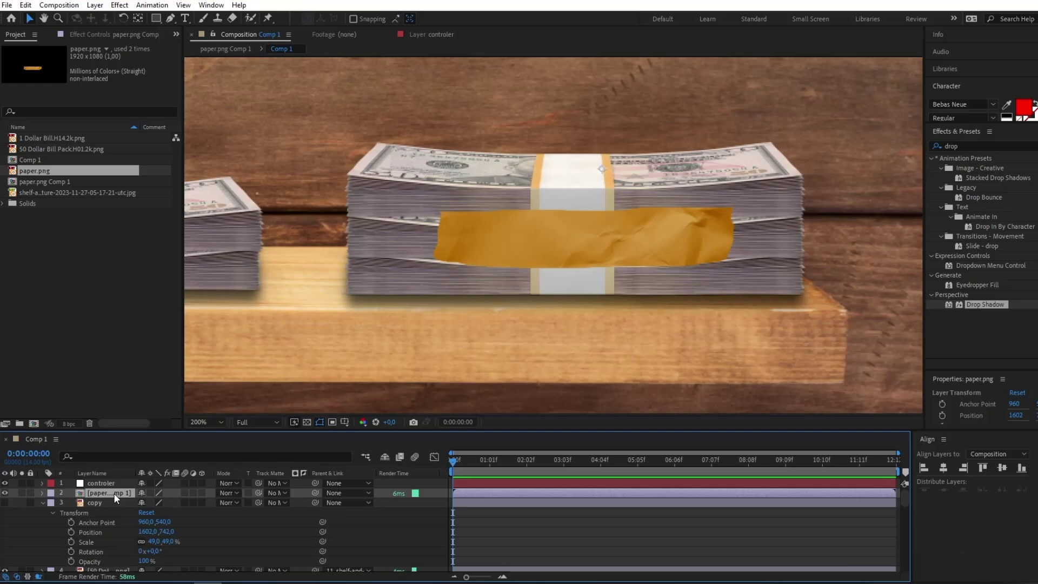
Open paper.png Comp 1 and add two black rectangle shape layers that completely cover the orange paper strip
double_click(113, 493)
left_click(156, 18)
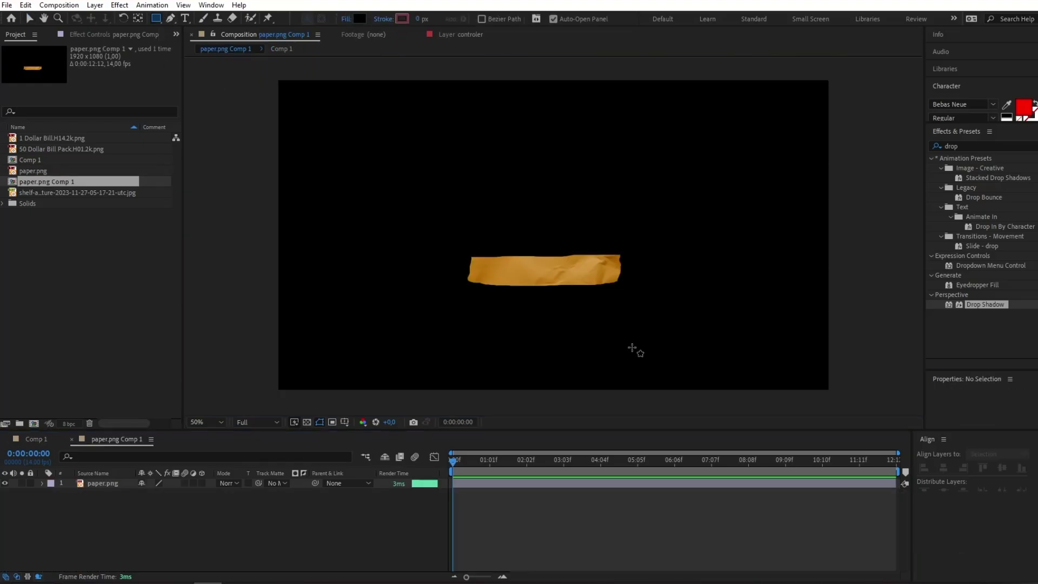
left_click_drag(432, 229, 679, 336)
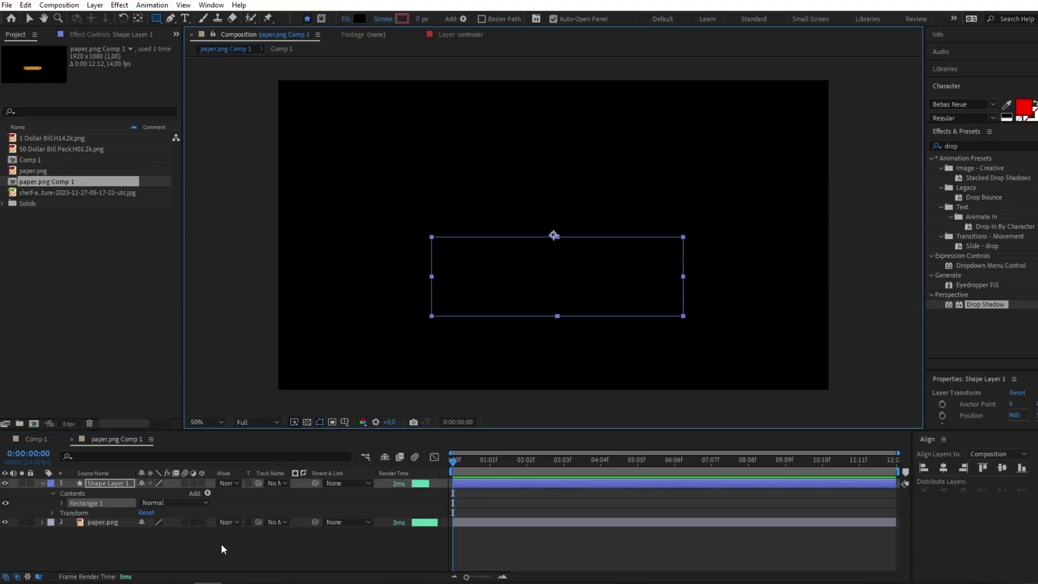
key("ctrl+d")
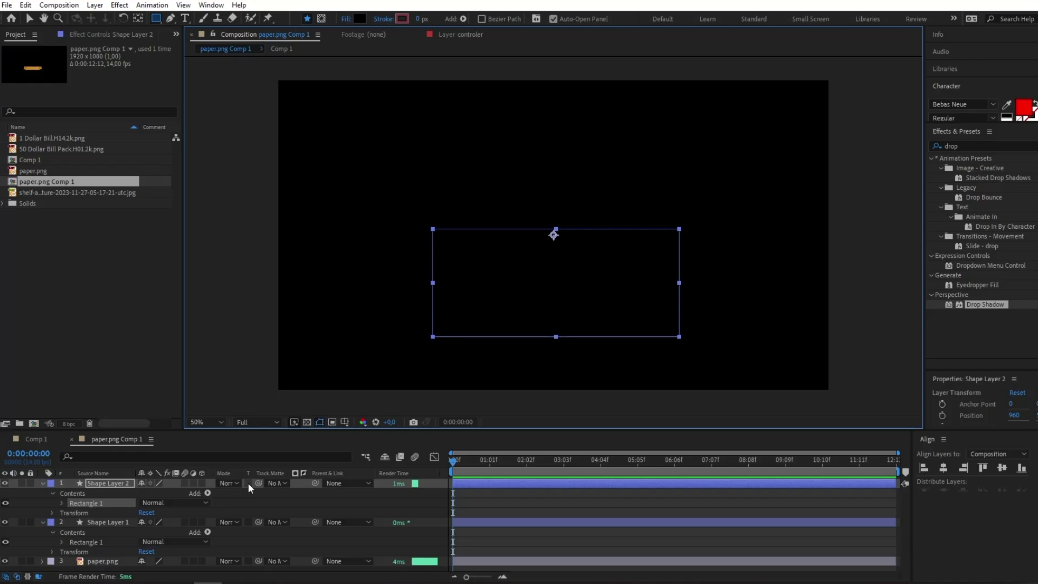
Turn on Preserve Underlying Transparency for Shape Layer 1 and Shape Layer 2
left_click(248, 482)
left_click(248, 521)
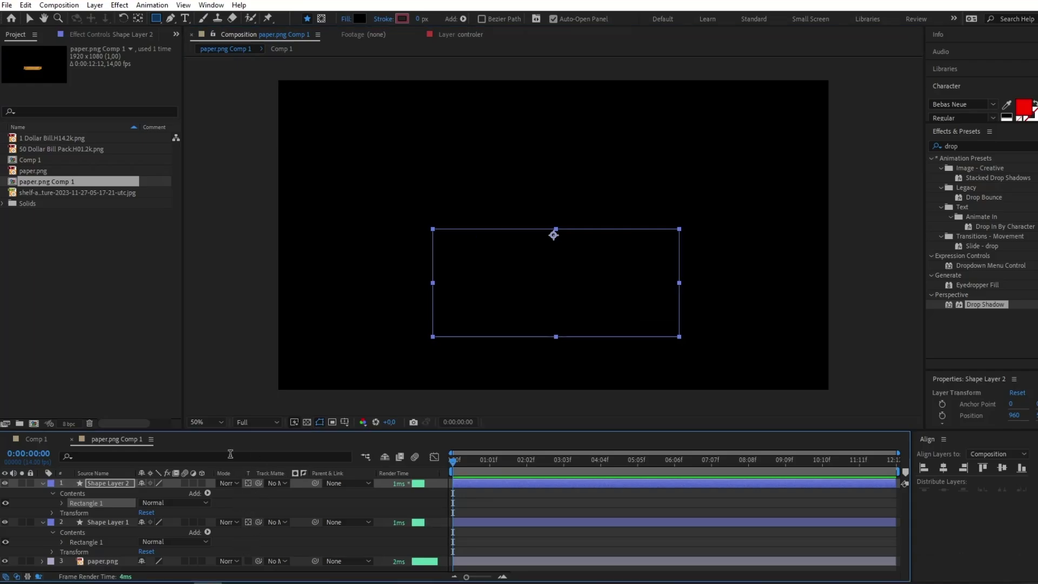
left_click(30, 18)
left_click(255, 492)
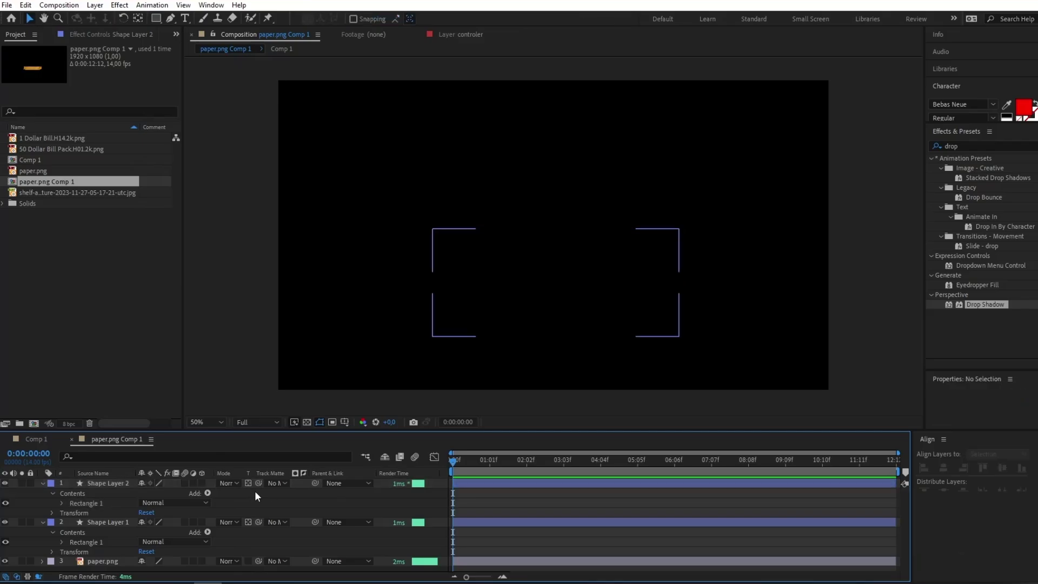
Set the blending mode of Shape Layer 1 to Color Burn and of Shape Layer 2 to Classic Color Dodge
left_click(234, 521)
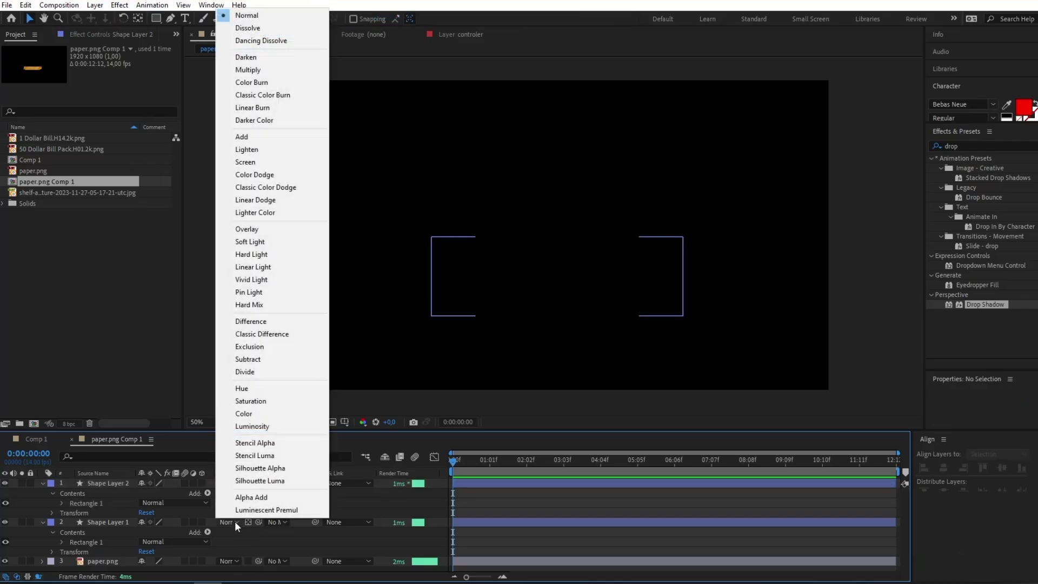
left_click(264, 83)
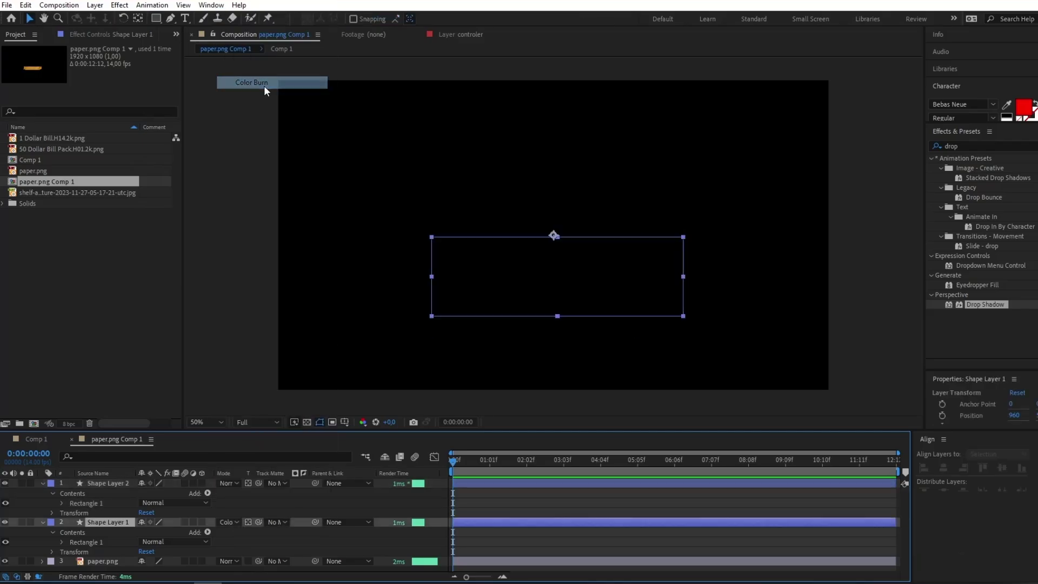
left_click(238, 482)
left_click(282, 253)
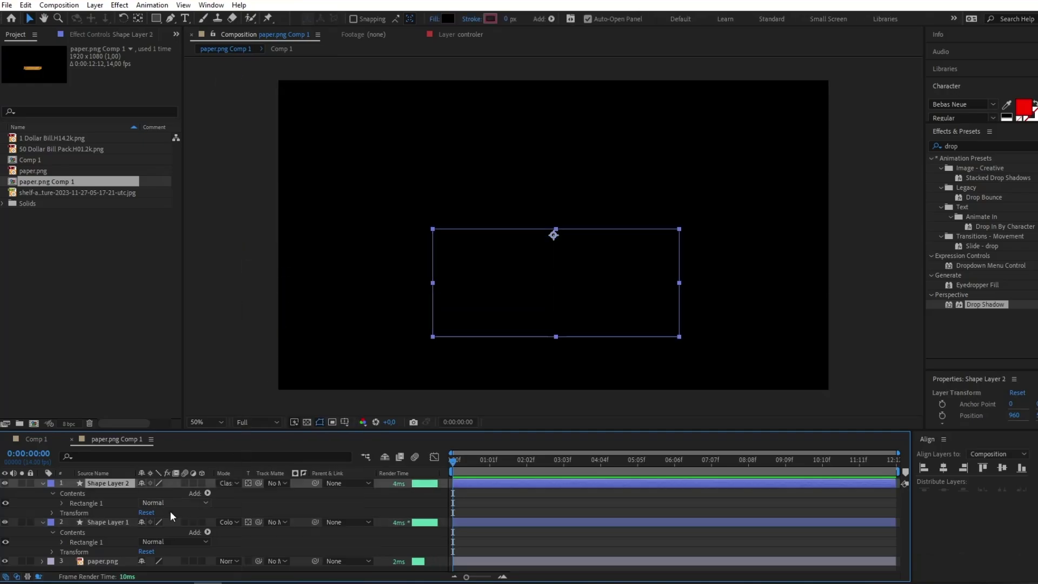
Lower the opacity of Shape Layer 2 to 34% and of Shape Layer 1 to 48%
left_click(52, 512)
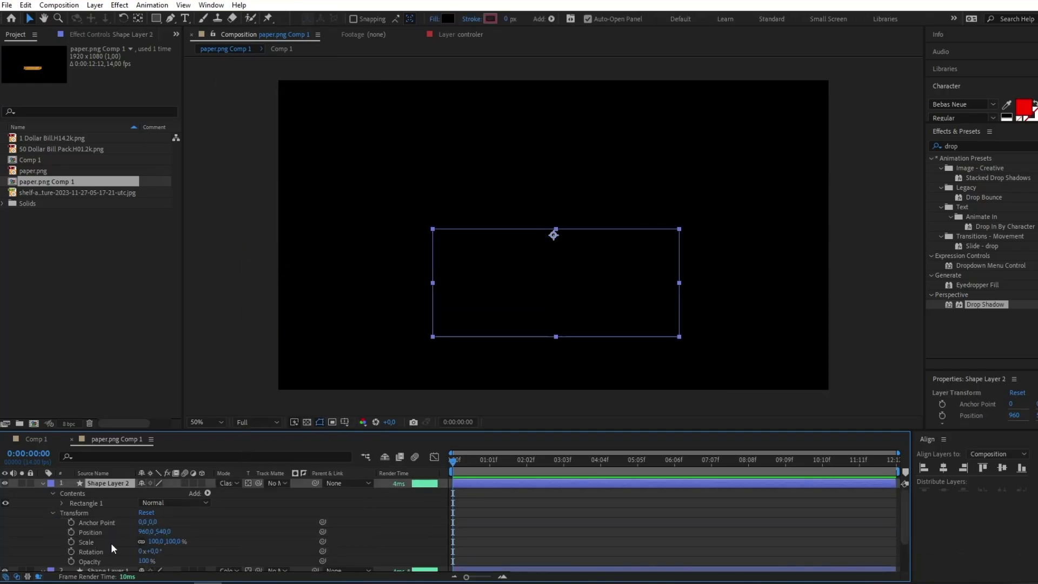
left_click_drag(146, 560, 135, 558)
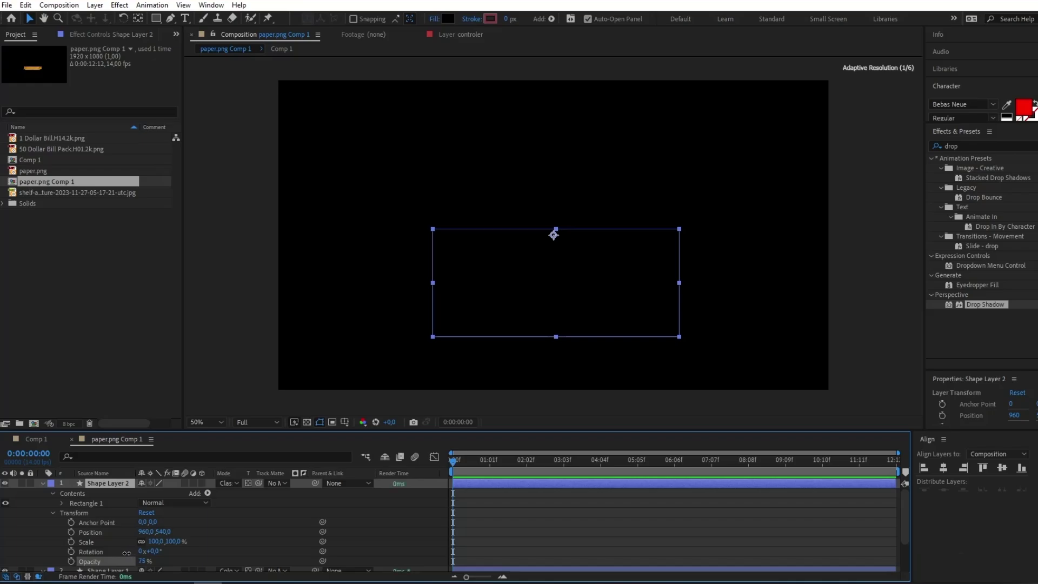
scroll(135, 535, "down", 2)
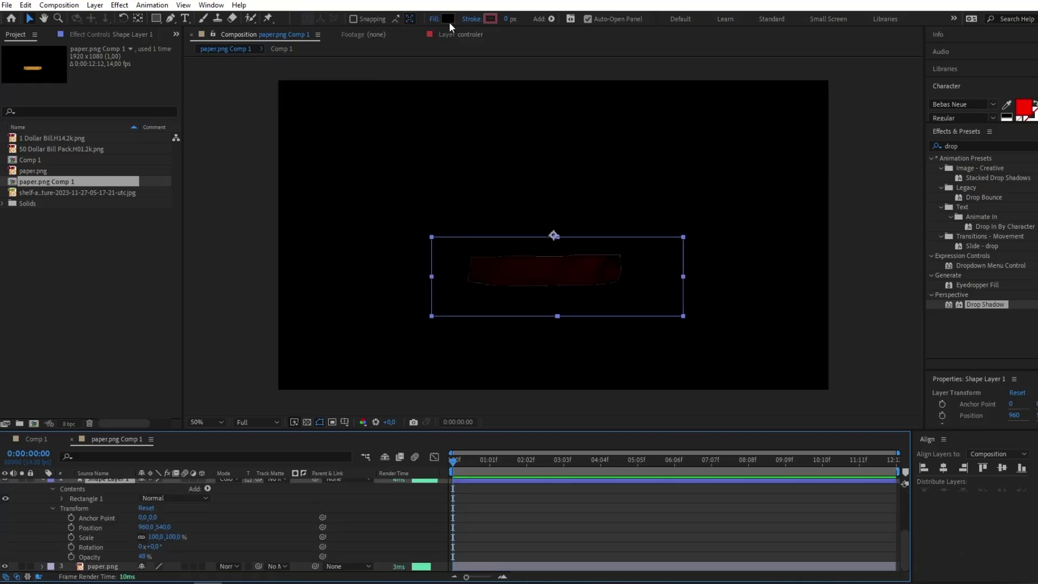
Change the fill colour of Shape Layer 1 to a dark blue
left_click(448, 20)
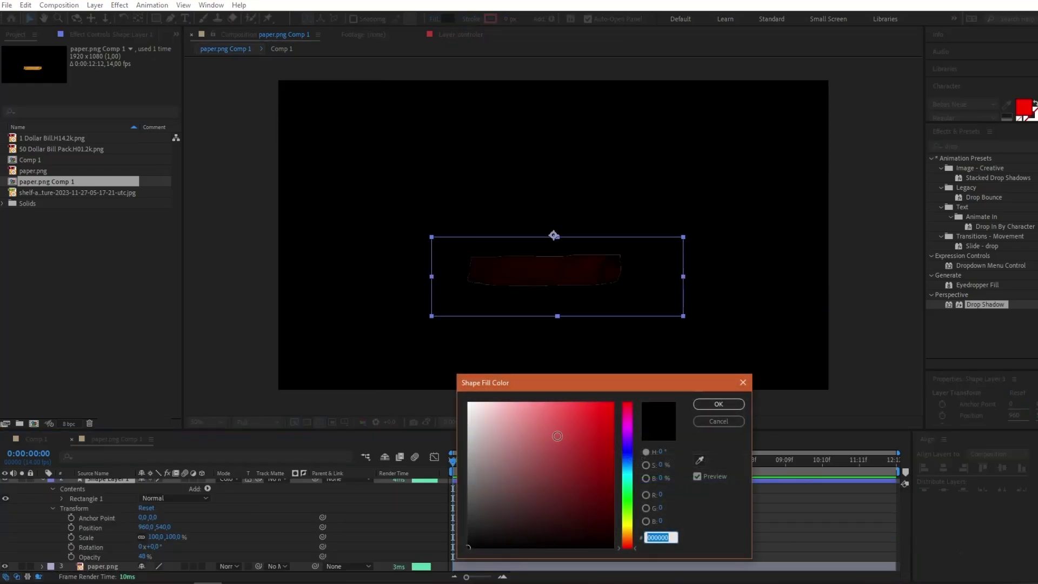
left_click(625, 454)
left_click_drag(576, 497, 572, 464)
left_click(718, 404)
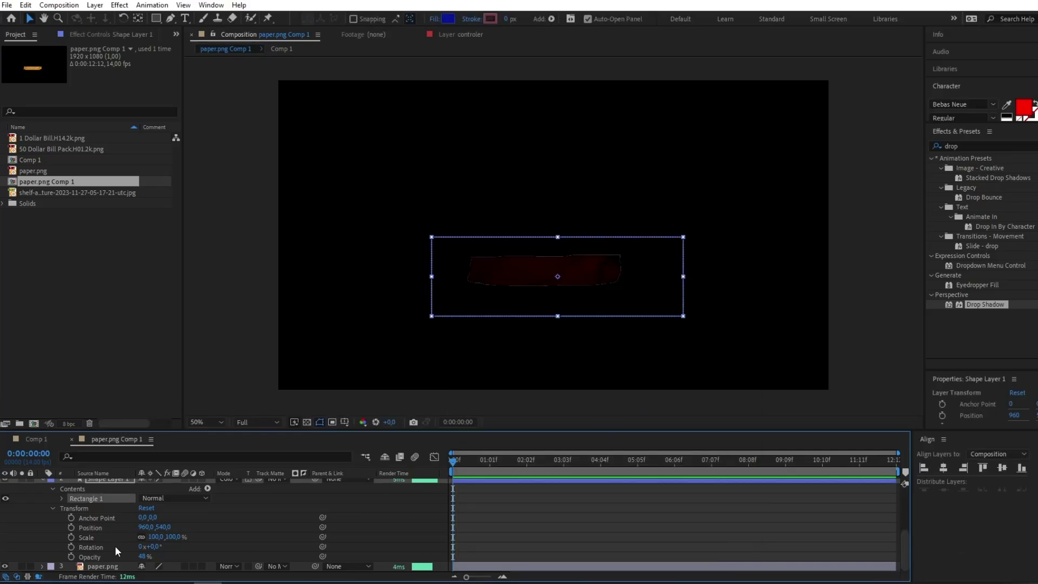
Change the fill colour of Shape Layer 2 to a bright blue
key("ctrl+Down")
scroll(120, 559, "up", 1)
left_click(119, 507)
scroll(93, 514, "up", 2)
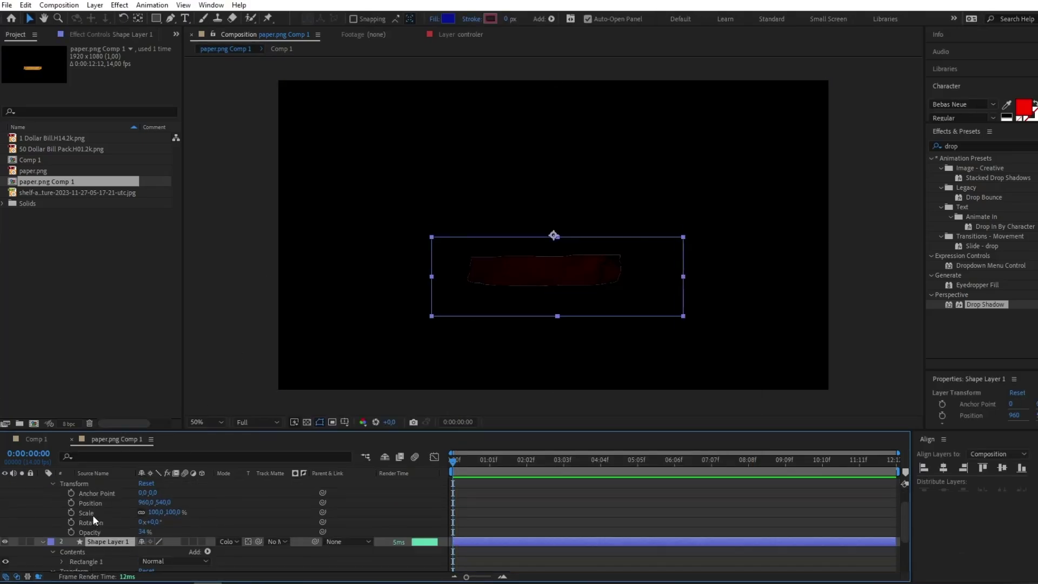
left_click(104, 484)
left_click(448, 19)
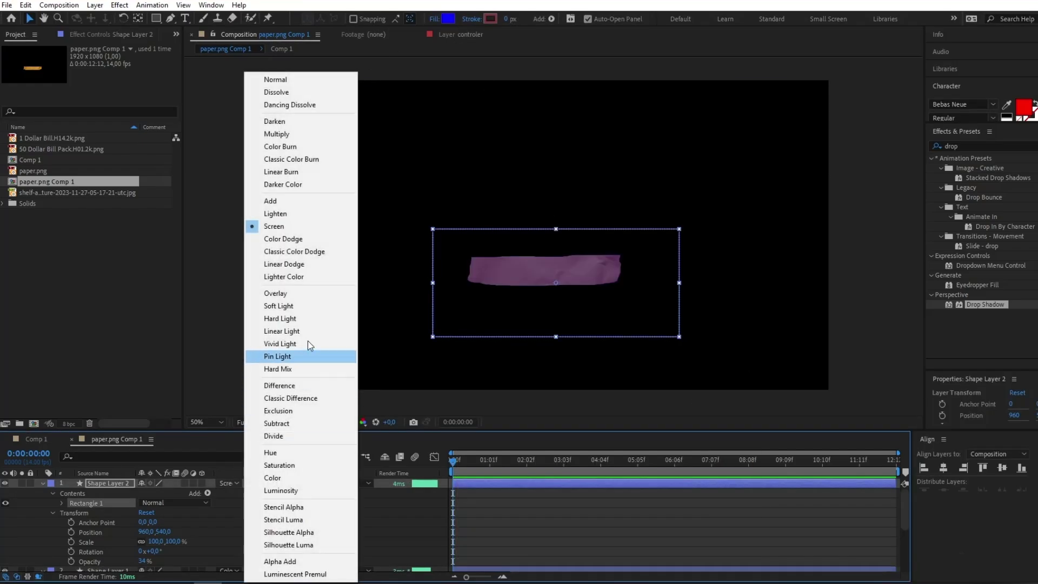
Try Soft Light, Linear Dodge and Screen as the blending mode of Shape Layer 2, and set it to Hard Light
left_click(319, 306)
left_click(225, 483)
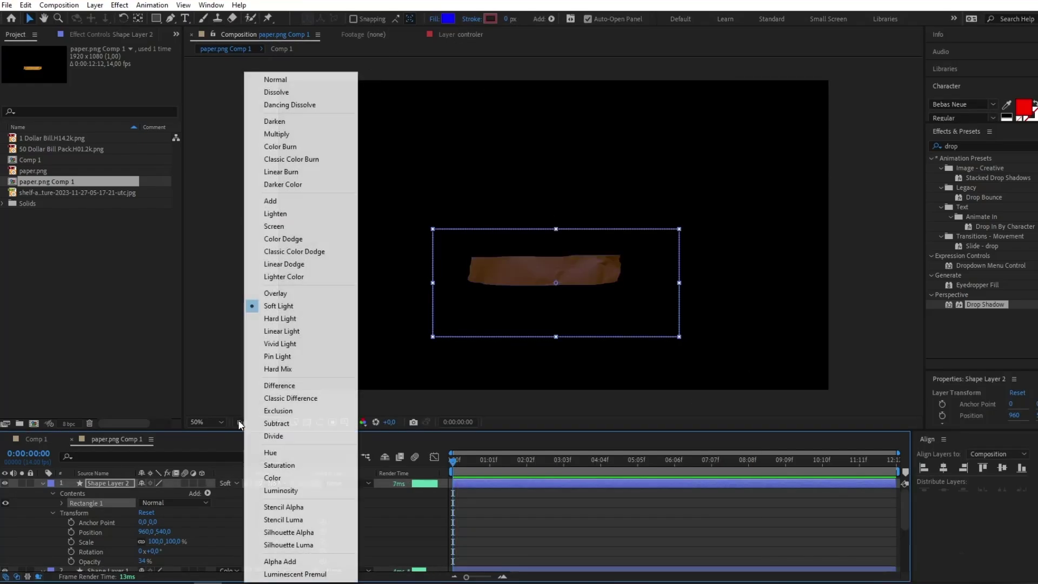
left_click(268, 265)
left_click(234, 479)
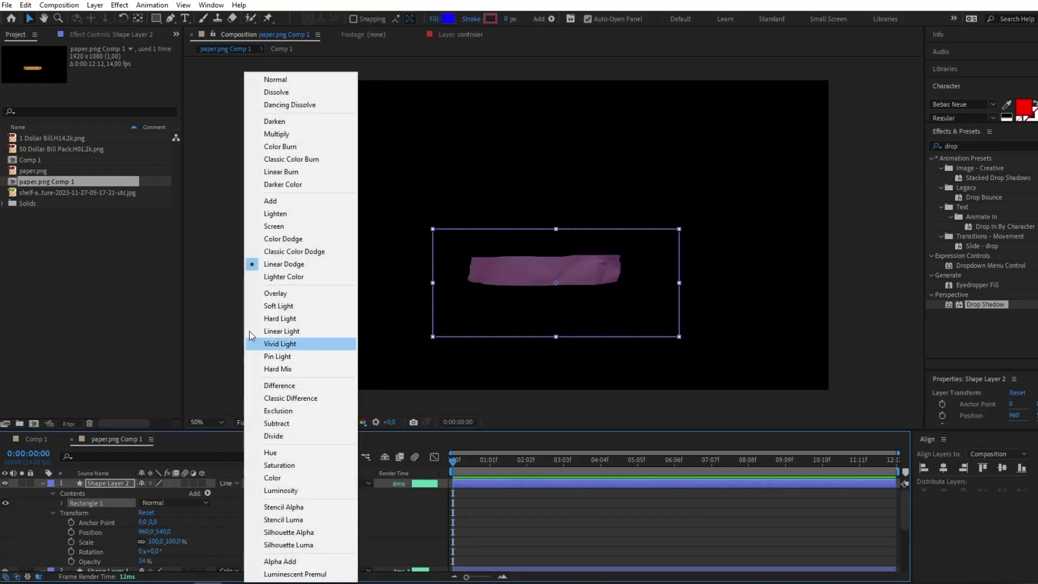
left_click(287, 223)
left_click(229, 483)
left_click(313, 316)
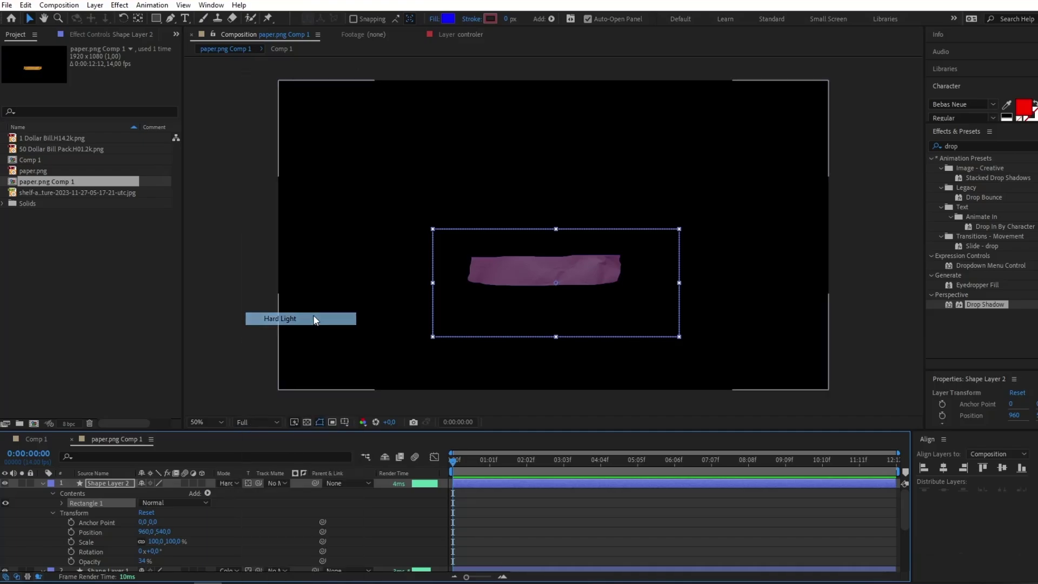
Set the blending mode of Shape Layer 2 to Pin Light, and check the blending mode and opacity of Shape Layer 1
left_click(109, 483)
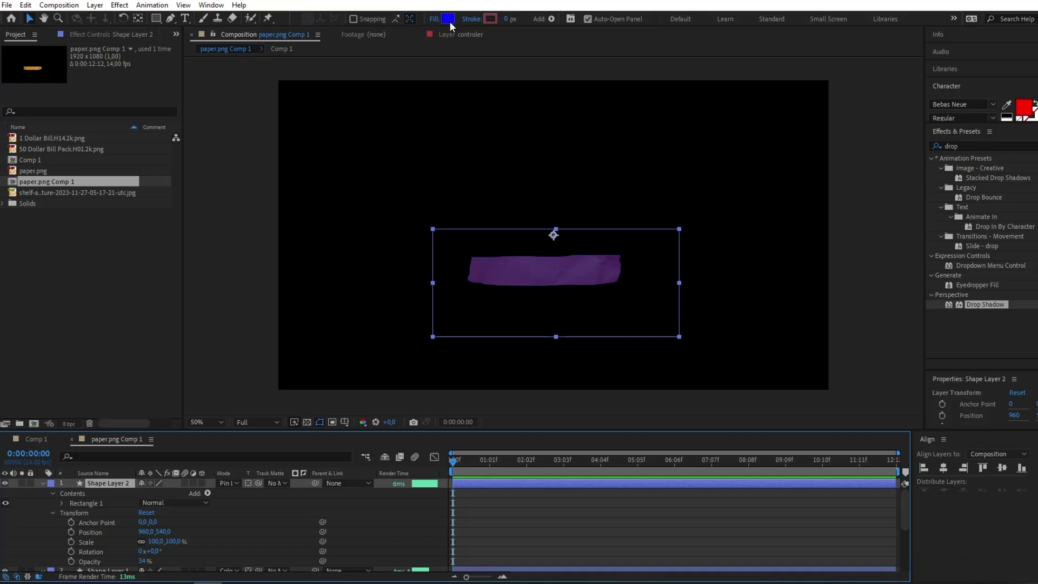
left_click(237, 486)
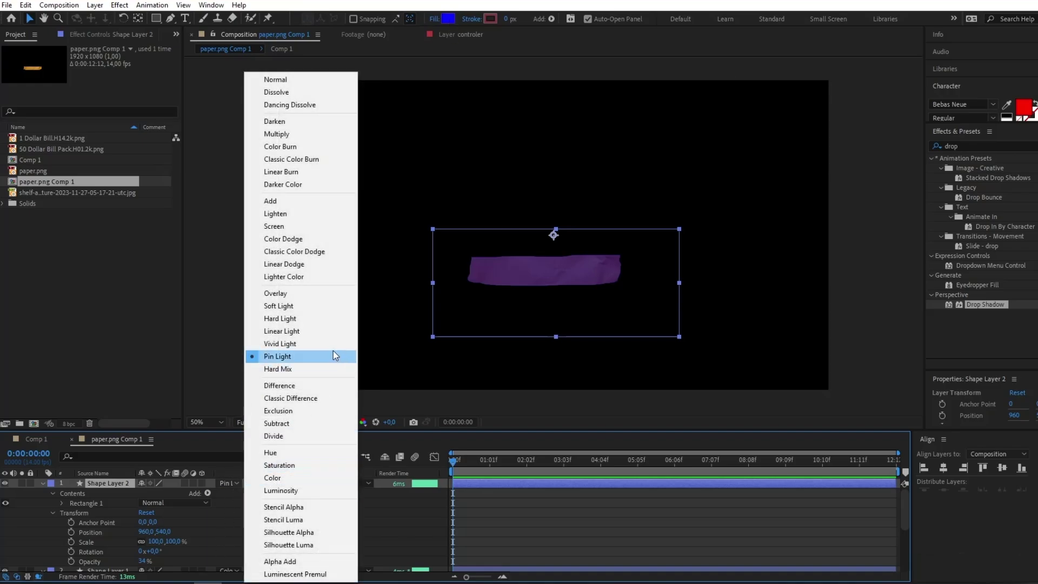
left_click(131, 547)
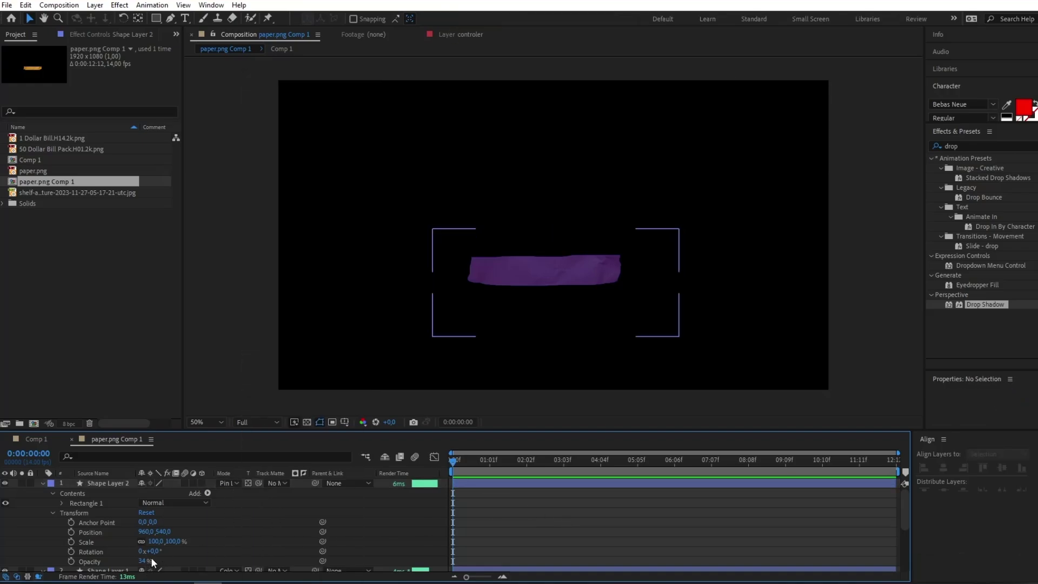
scroll(231, 519, "down", 3)
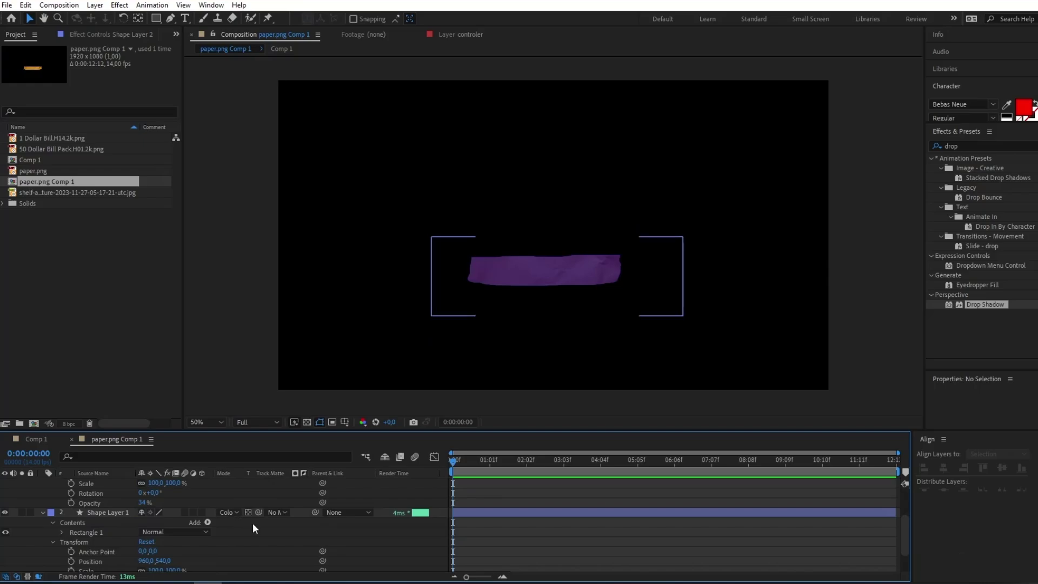
left_click(234, 512)
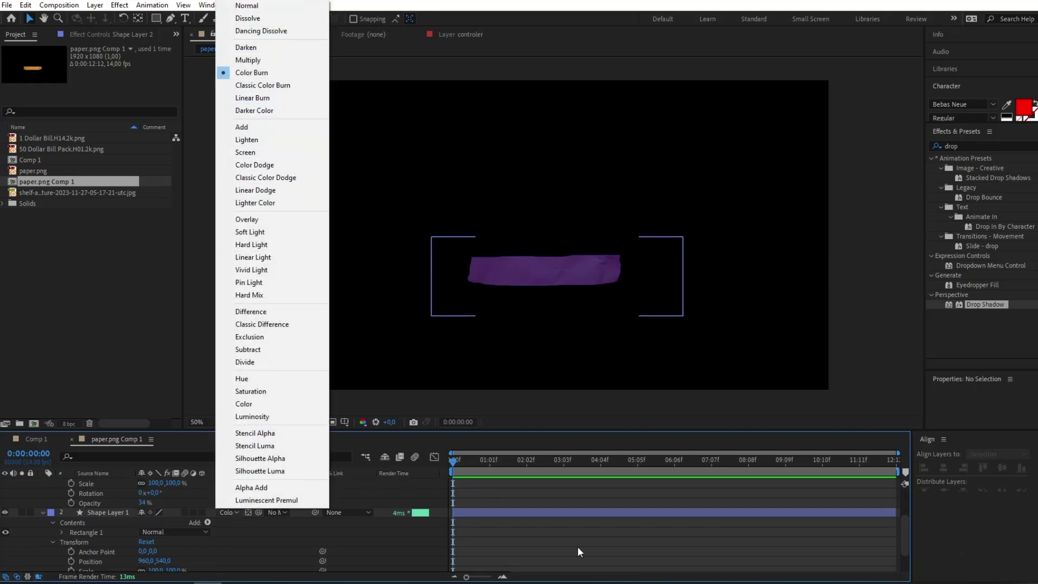
left_click(577, 547)
scroll(135, 558, "down", 2)
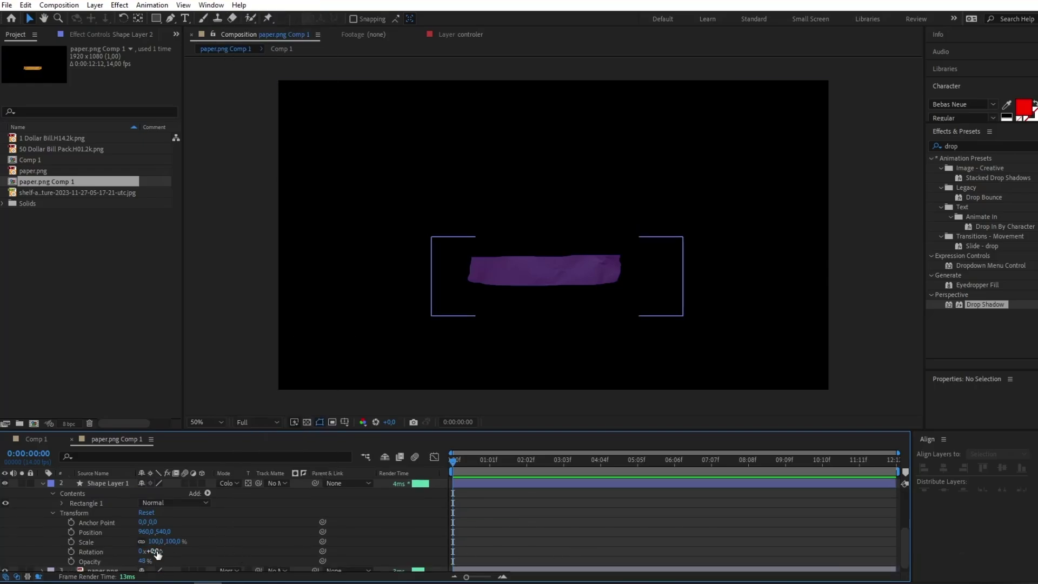
Return to Comp 1 and apply the CC Page Turn effect to the paper.png Comp 1 layer
left_click(38, 439)
scroll(622, 203, "down", 2)
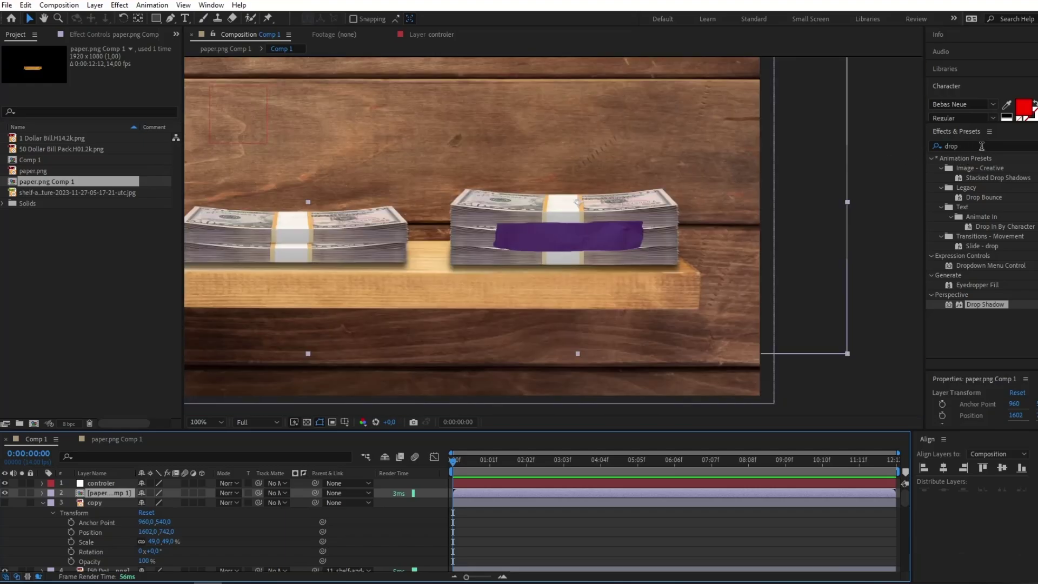
left_click_drag(986, 146, 896, 139)
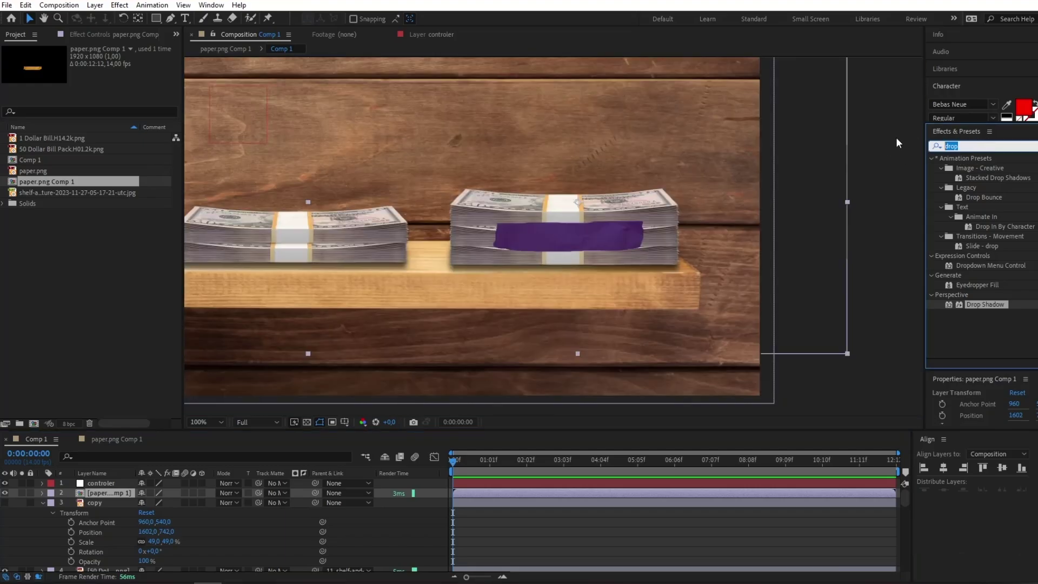
type("page")
left_click_drag(975, 168, 106, 492)
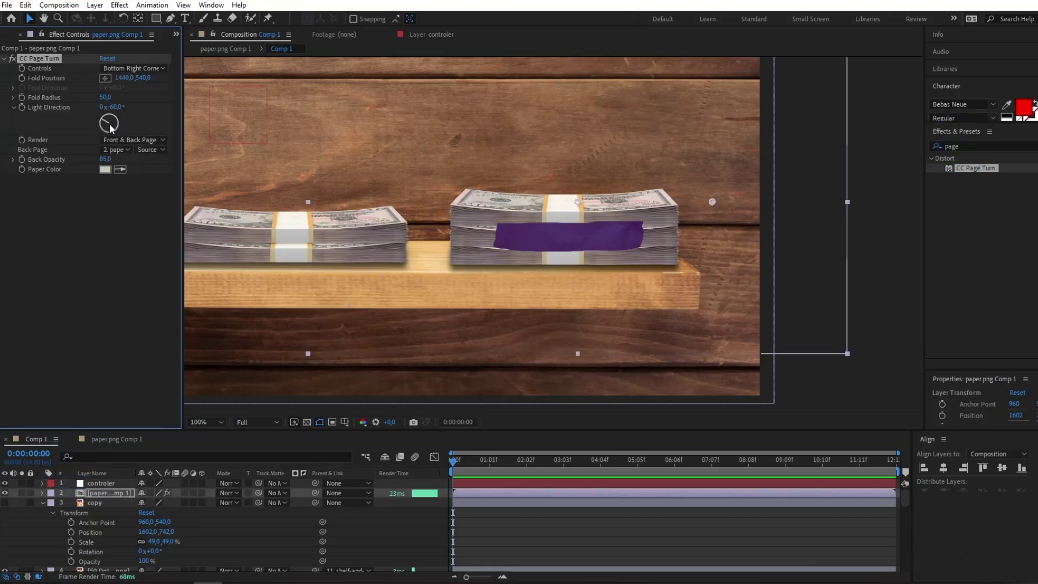
Switch the CC Page Turn controls to Classic UI and set the light direction to -95°
left_click(139, 68)
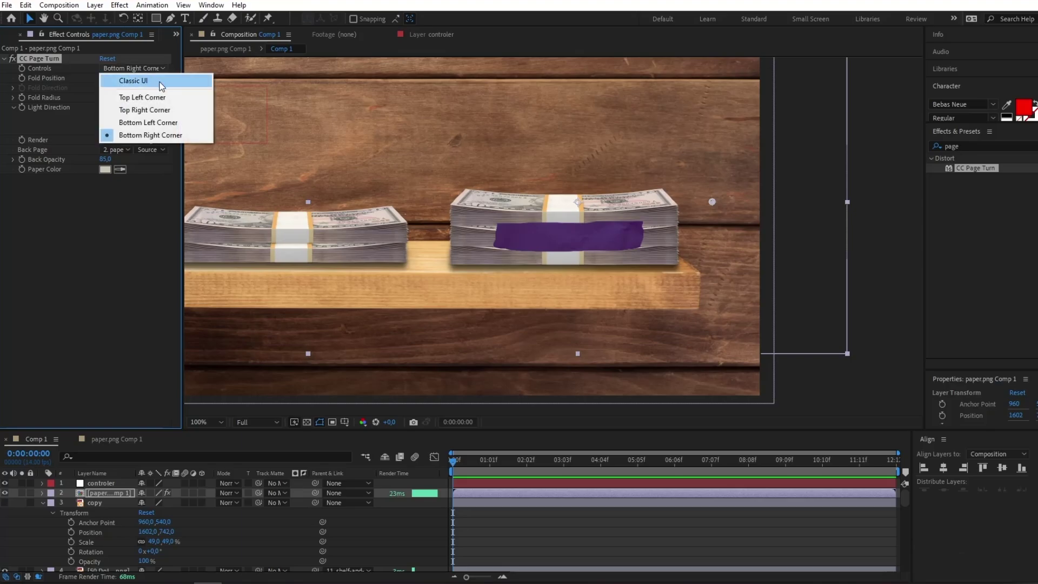
left_click(160, 82)
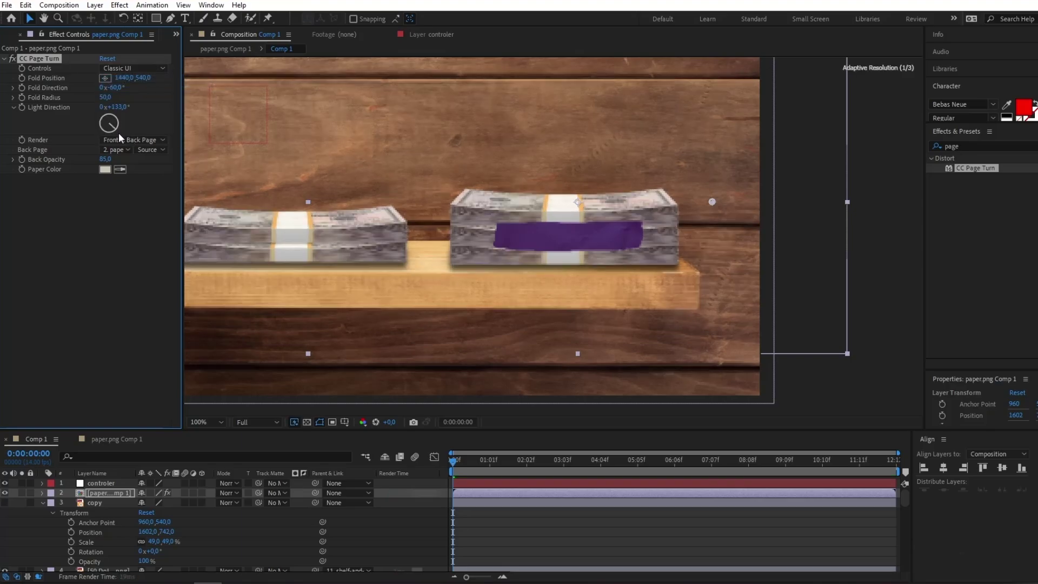
left_click_drag(115, 134, 83, 124)
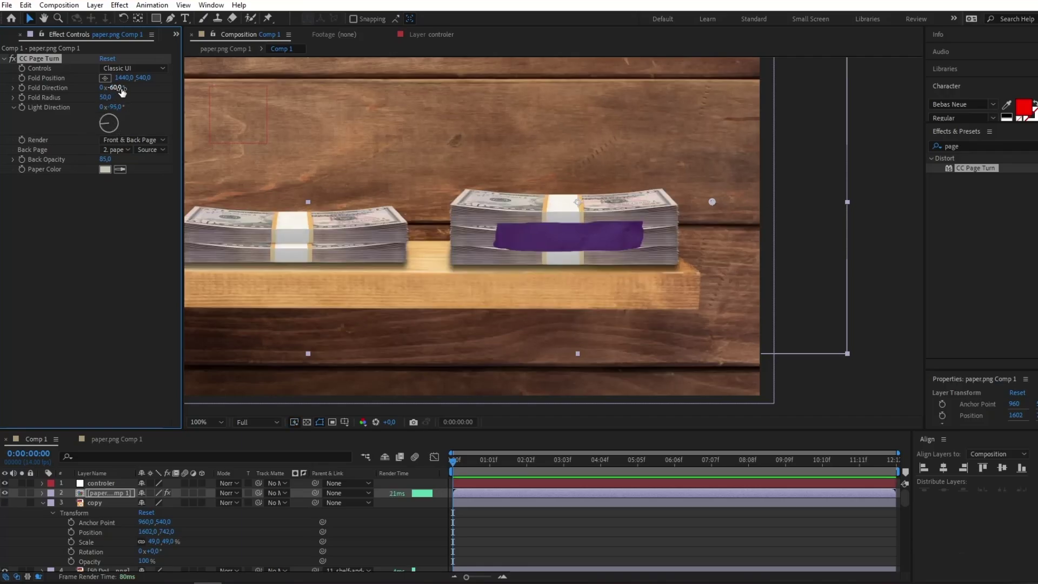
Set the page turn's fold direction to 119° and its fold position to 541.3, 580.8
left_click_drag(712, 202, 548, 213)
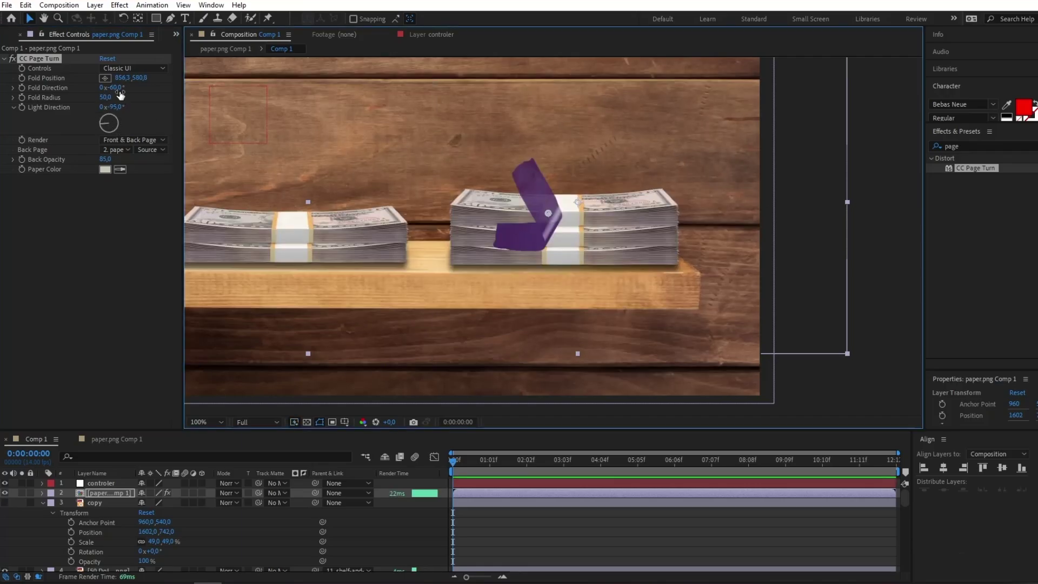
left_click_drag(120, 93, 92, 85)
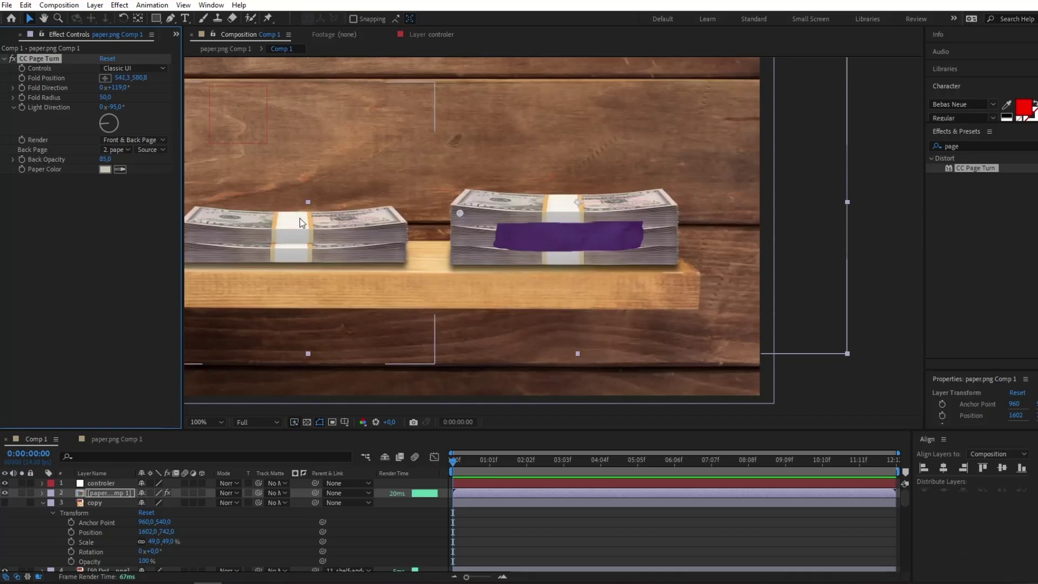
Keyframe Fold Position from 1170.3, 580.8 at the start to 541.3, 580.8 at 0:00:01:09, and ease both keyframes
right_click(40, 78)
left_click(145, 219)
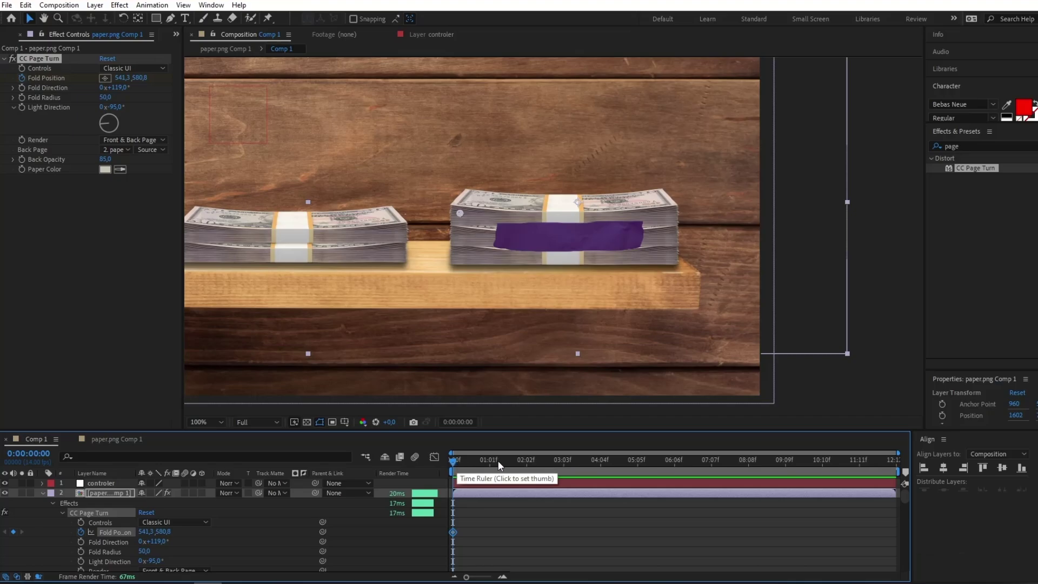
left_click_drag(485, 459, 510, 471)
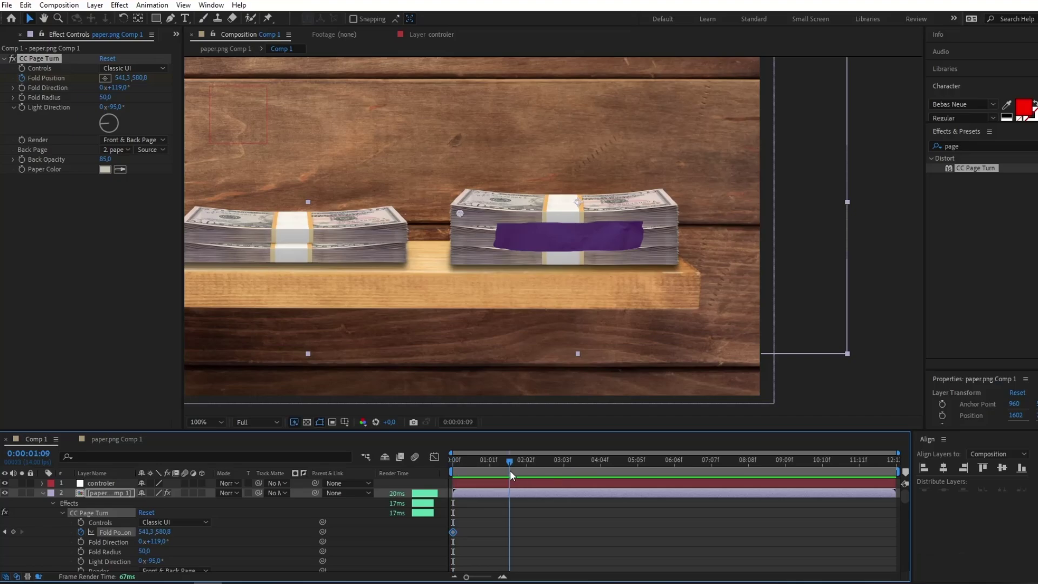
left_click(13, 532)
key("Home")
left_click_drag(147, 535, 619, 539)
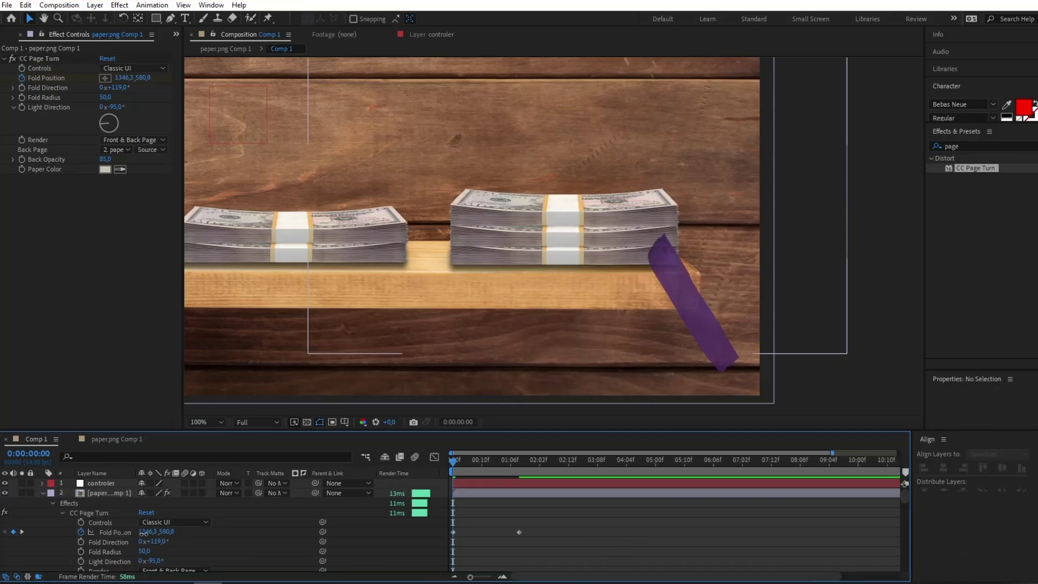
left_click_drag(146, 532, 50, 532)
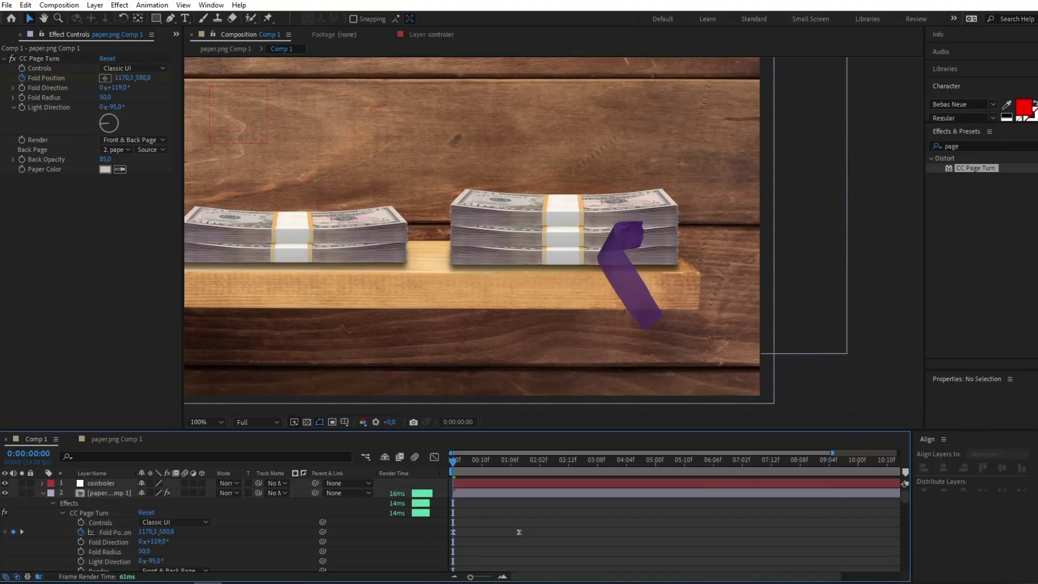
Shorten the work area to end just past the second fold keyframe, and use the copy layer as the page turn's Back Page
left_click_drag(469, 577, 449, 577)
left_click_drag(901, 472, 517, 503)
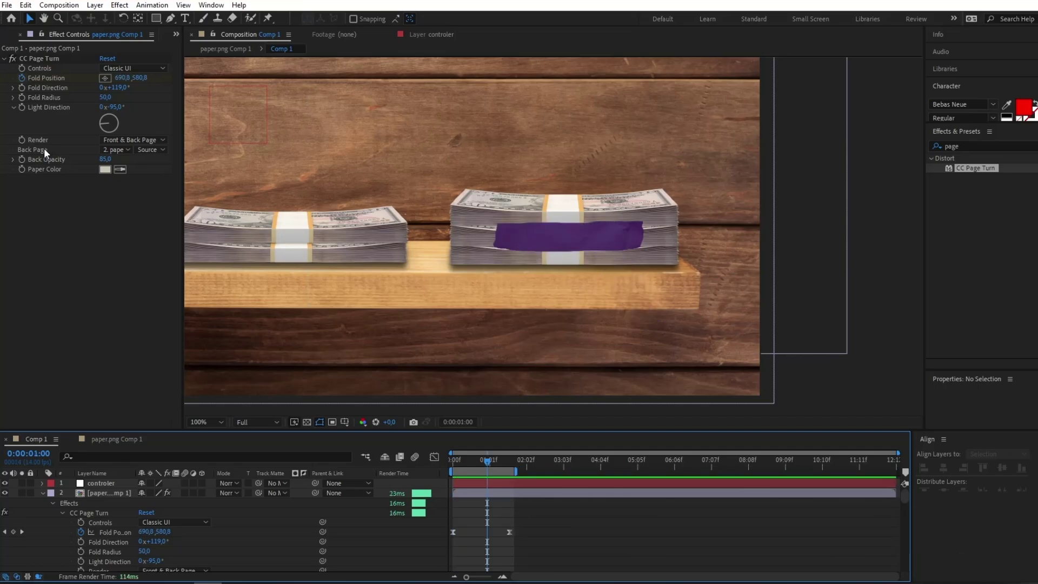
left_click(127, 150)
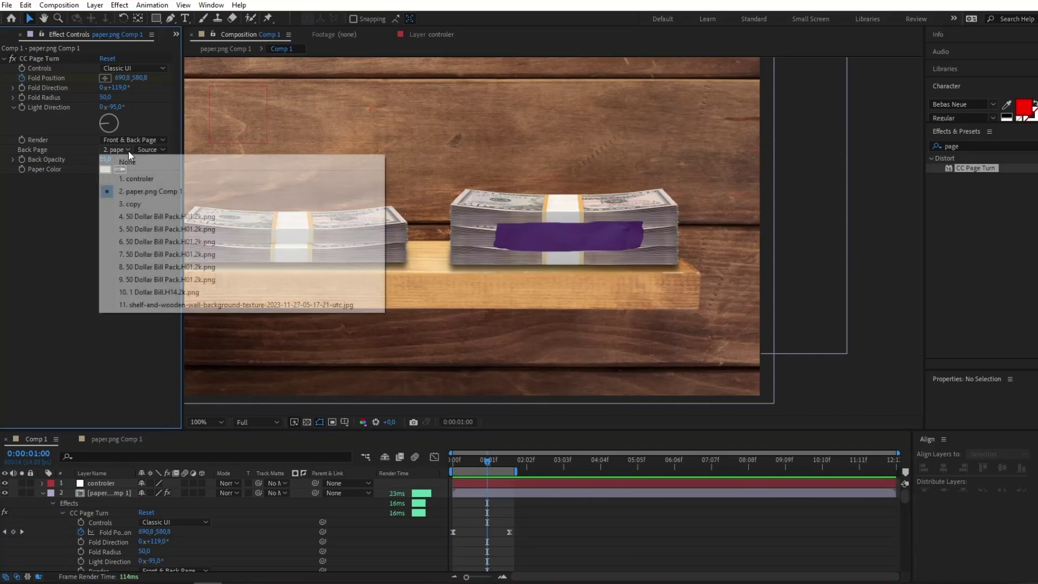
left_click(137, 203)
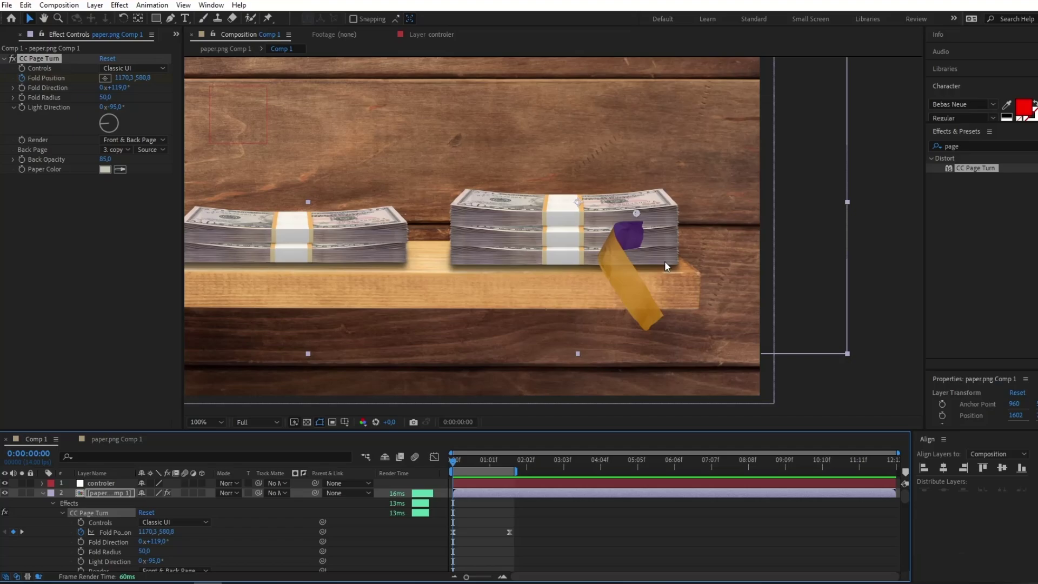
Pre-compose the paper.png Comp 1 and copy layers into a new composition named "fold", moving all attributes
scroll(189, 541, "down", 5)
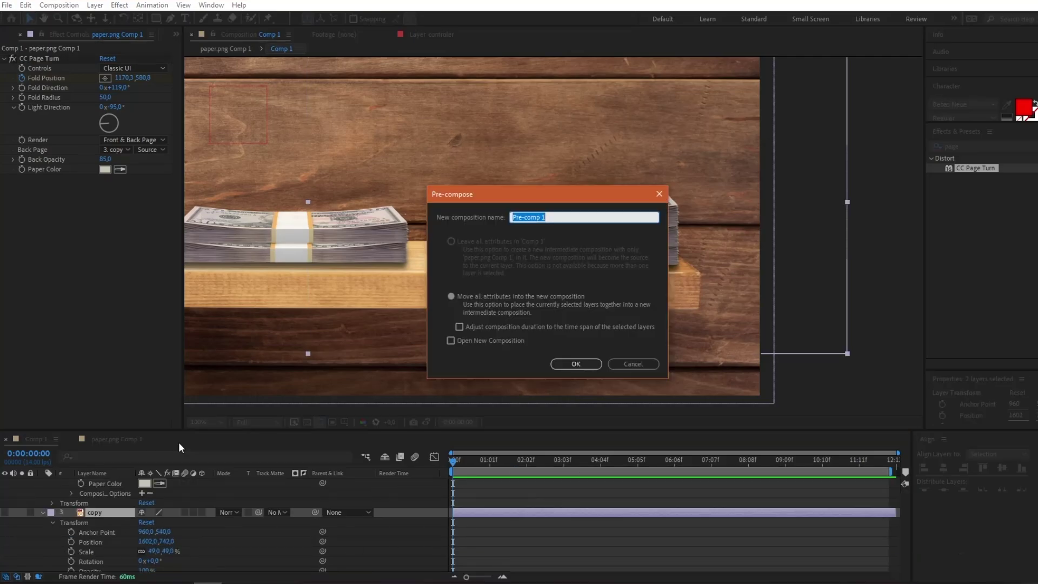
type("fold")
key("Return")
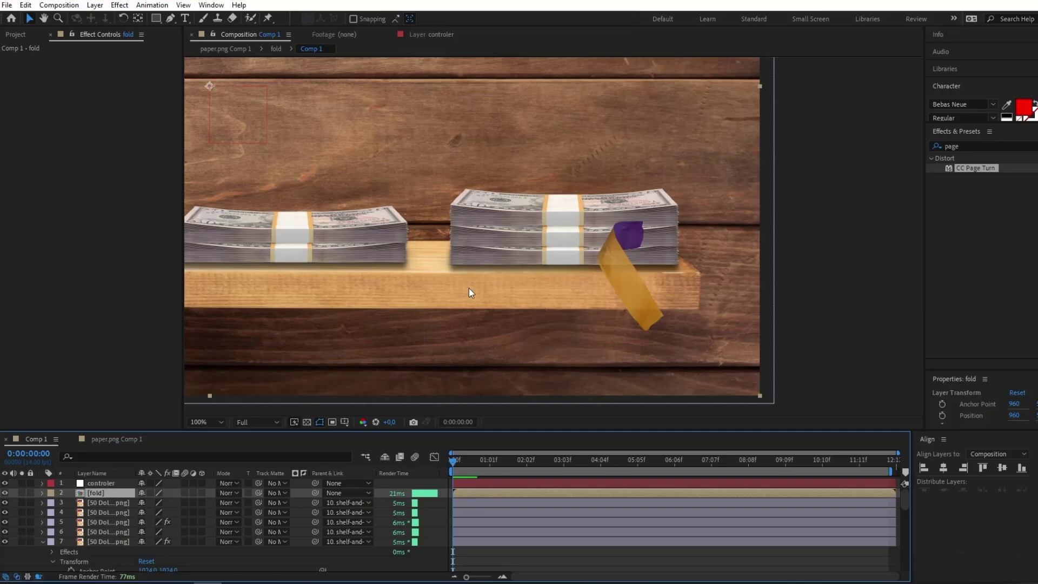
Duplicate the fold layer three times in Comp 1
scroll(436, 238, "down", 2)
key("ctrl+d")
key("ctrl+d")
key("ctrl+d")
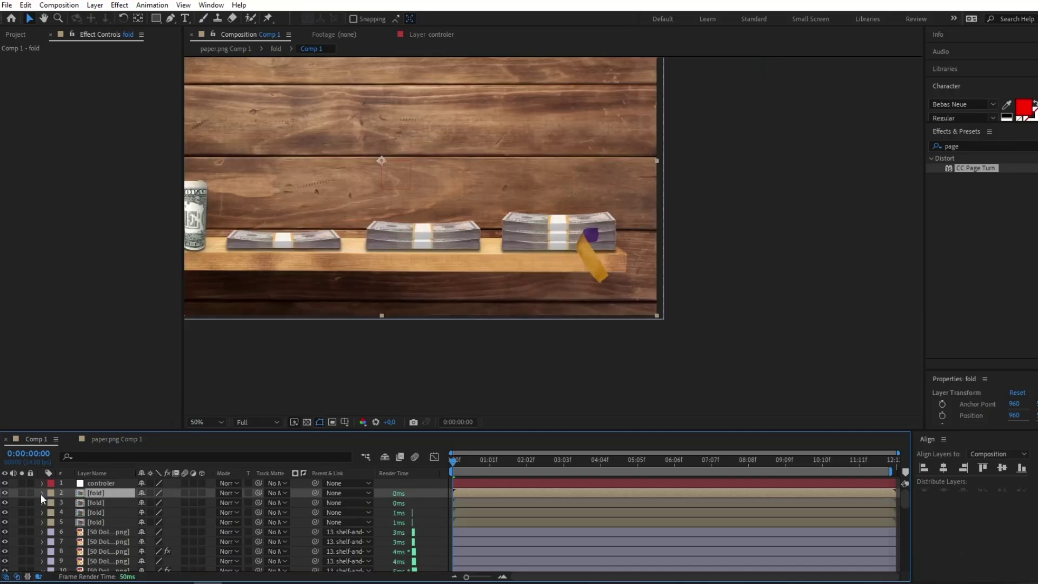
Place the duplicated fold labels at the two-pack stack, the single pack (5, 562) and the dollar roll (-337, 540)
left_click(42, 493)
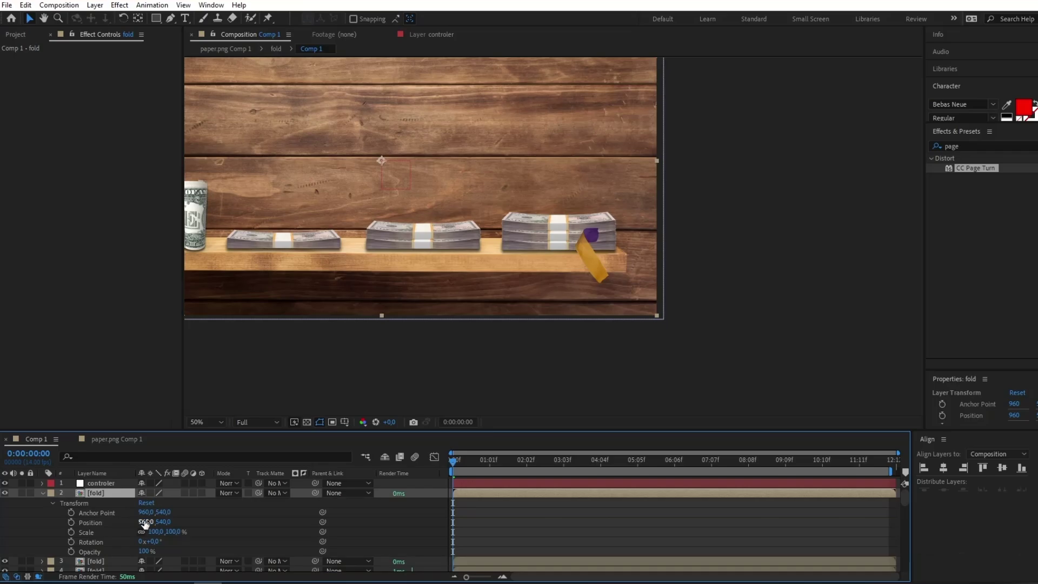
left_click_drag(143, 521, 81, 521)
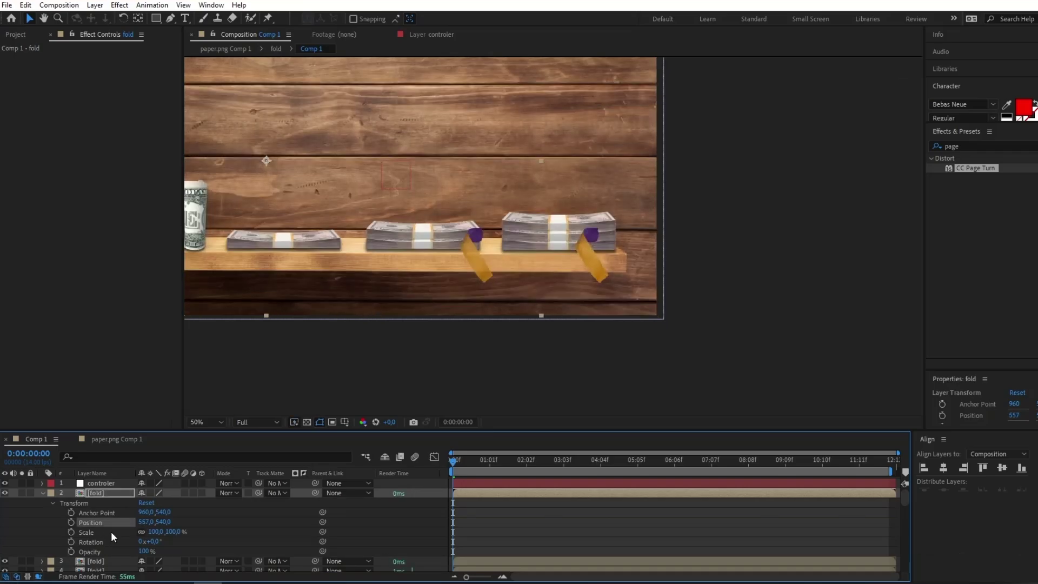
mouse_move(147, 522)
left_mouse_down()
mouse_move(21, 532)
mouse_move(162, 517)
left_mouse_up()
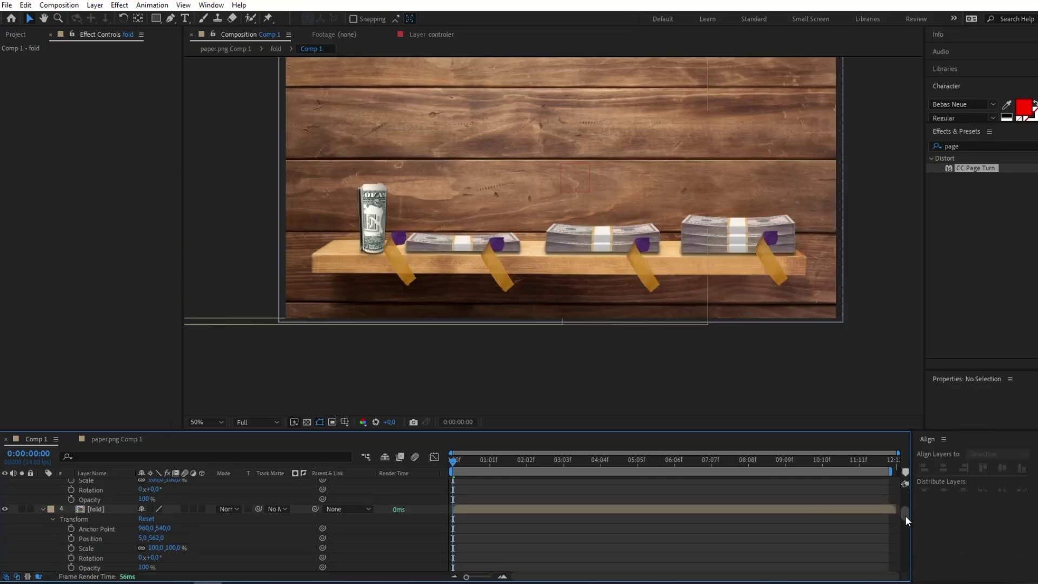
Parent all four fold layers to the shelf-and-wooden-wall background layer
left_click_drag(906, 518, 897, 490)
left_click(108, 522)
left_click(109, 492, "shift")
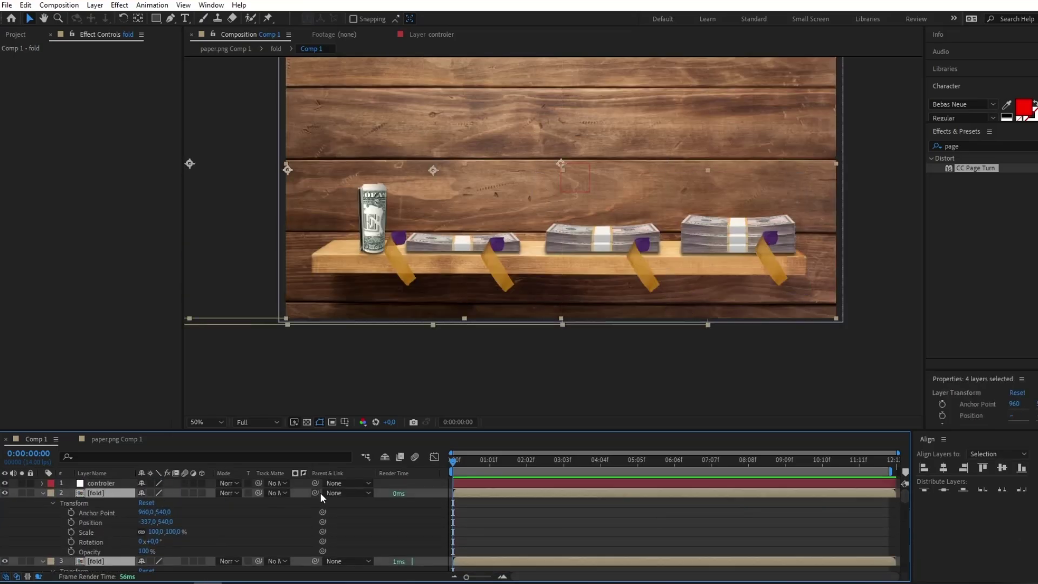
left_click(355, 492)
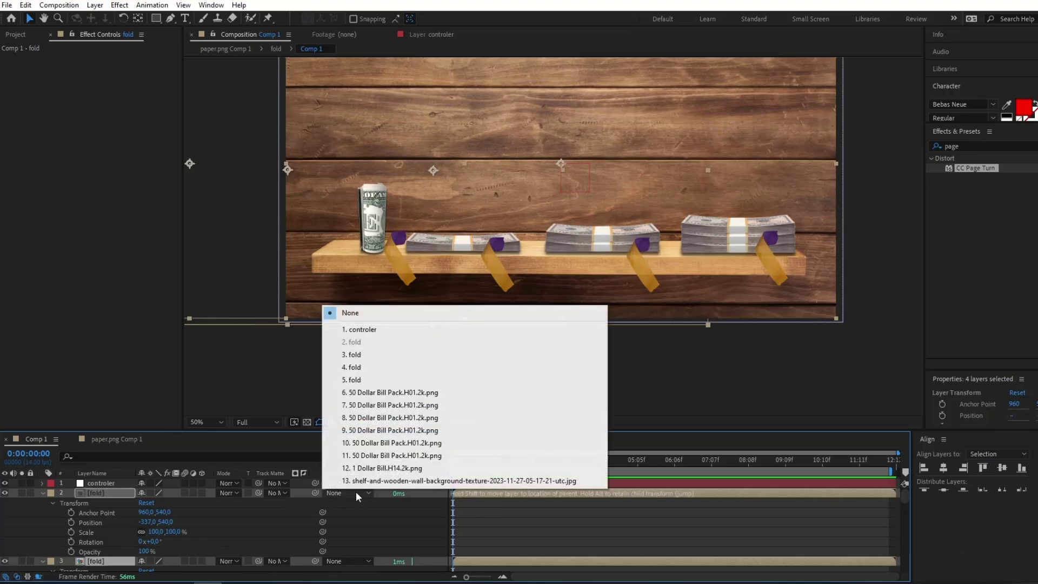
left_click(414, 482)
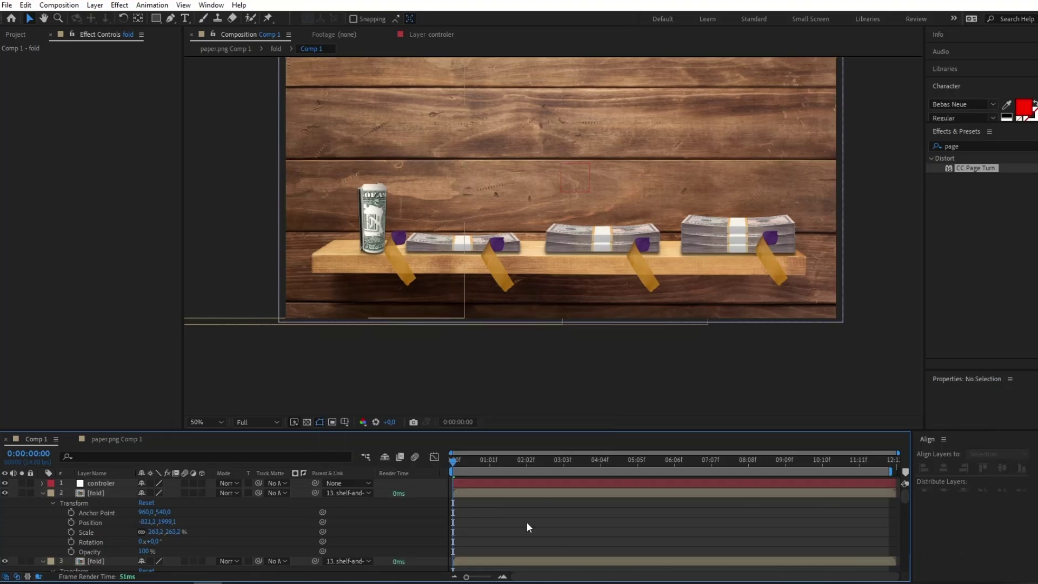
Delay the fold layers of the single pack and the two-pack stack to start about 2.5 seconds into the composition
scroll(478, 497, "down", 5)
scroll(479, 489, "down", 1)
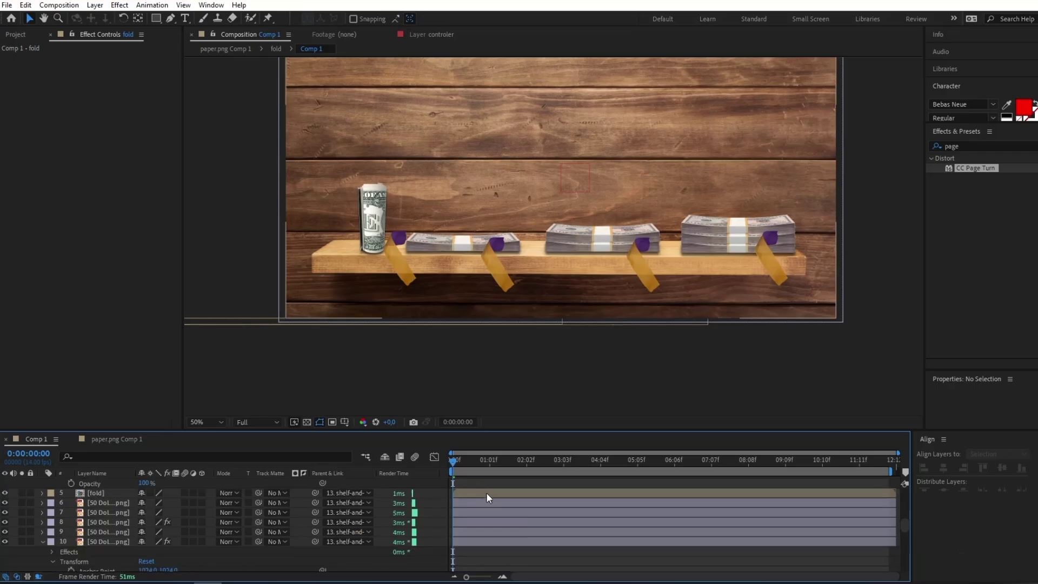
left_click_drag(904, 526, 893, 518)
scroll(893, 520, "up", 1)
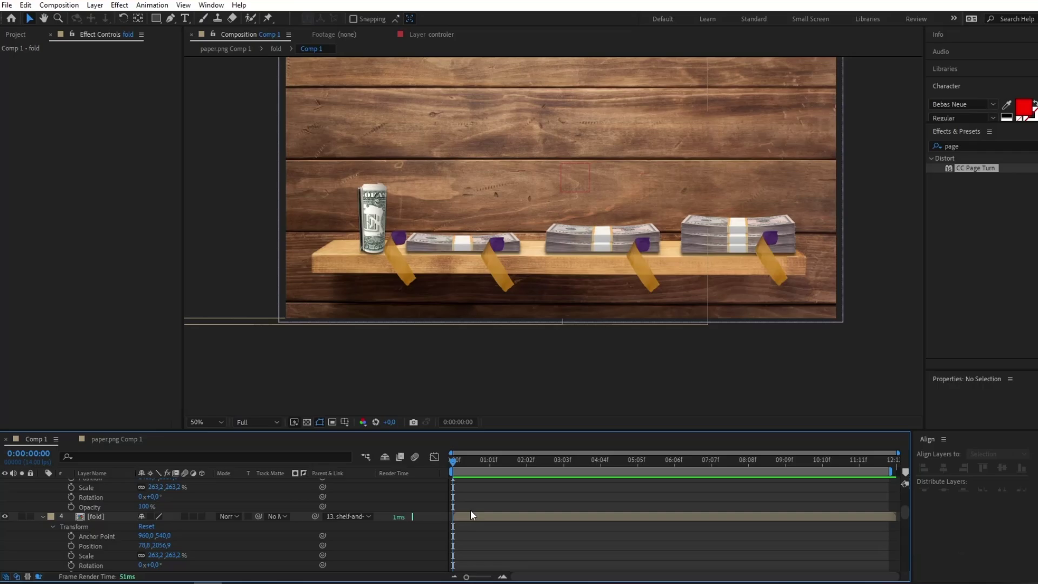
left_click_drag(471, 510, 583, 514)
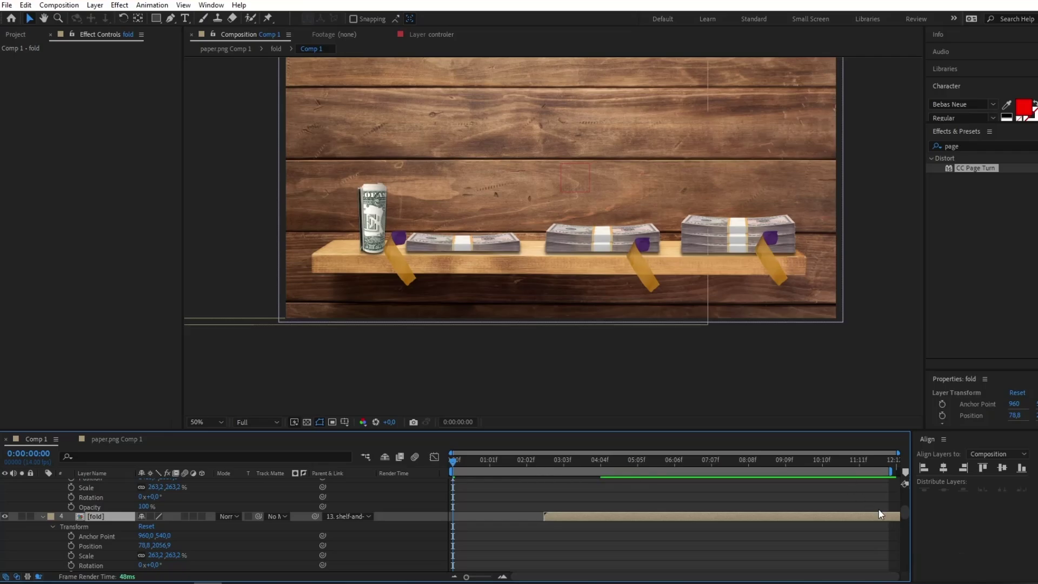
left_click_drag(903, 508, 901, 500)
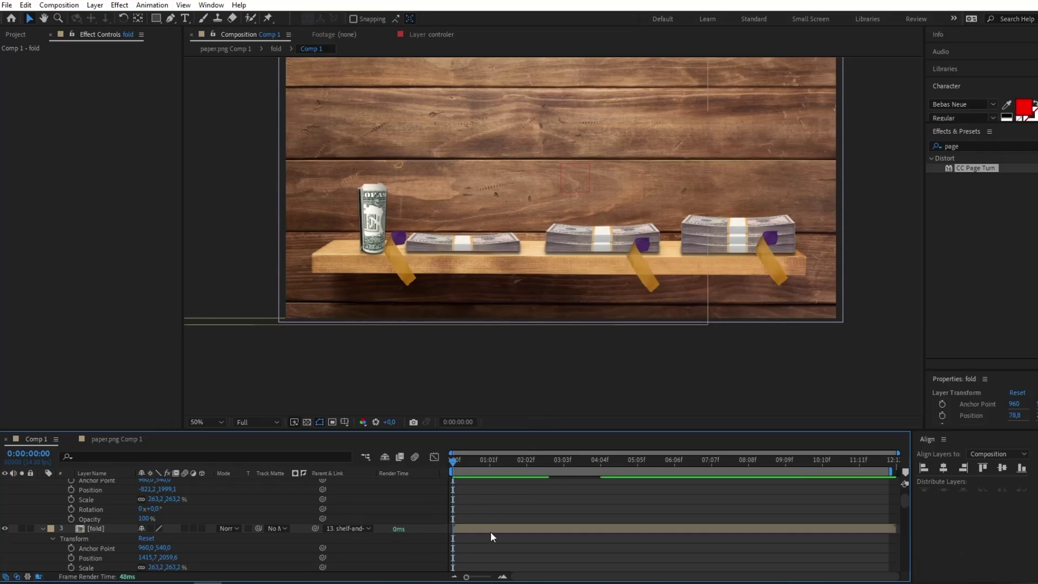
left_click_drag(479, 530, 569, 530)
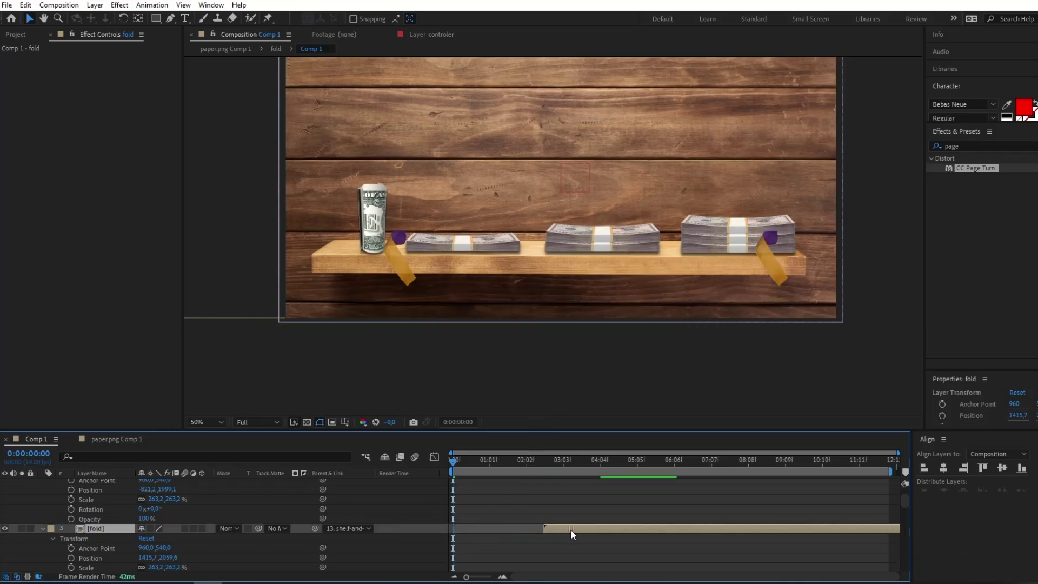
Stagger the fold layers to start at 0:00:02:11 for the two-pack stack, 0:00:06:06 for the single pack and about nine seconds for the roll
left_click_drag(546, 461, 543, 464)
left_click_drag(565, 527, 571, 527)
left_click(549, 463)
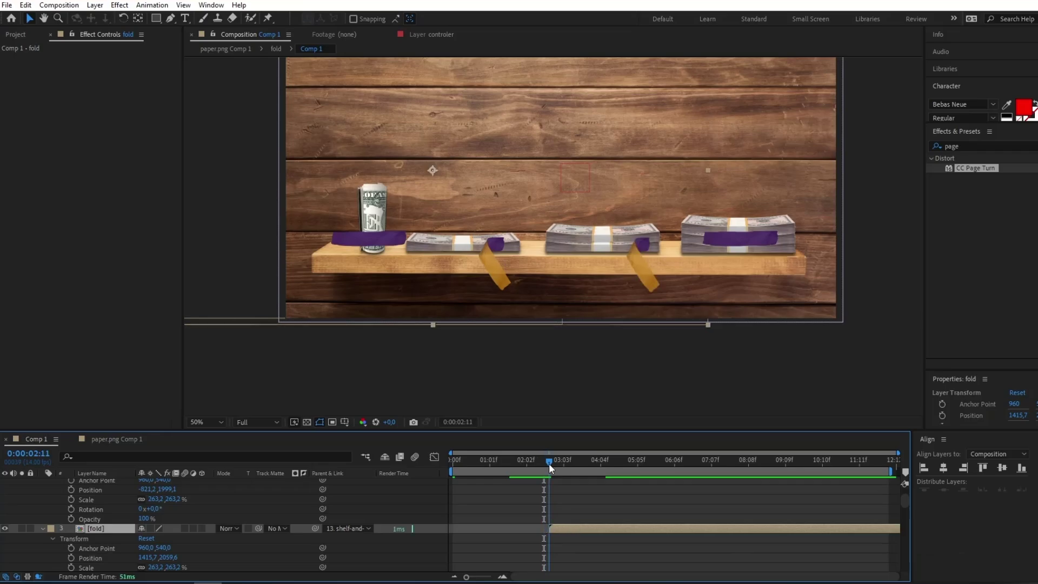
left_click_drag(549, 462, 674, 469)
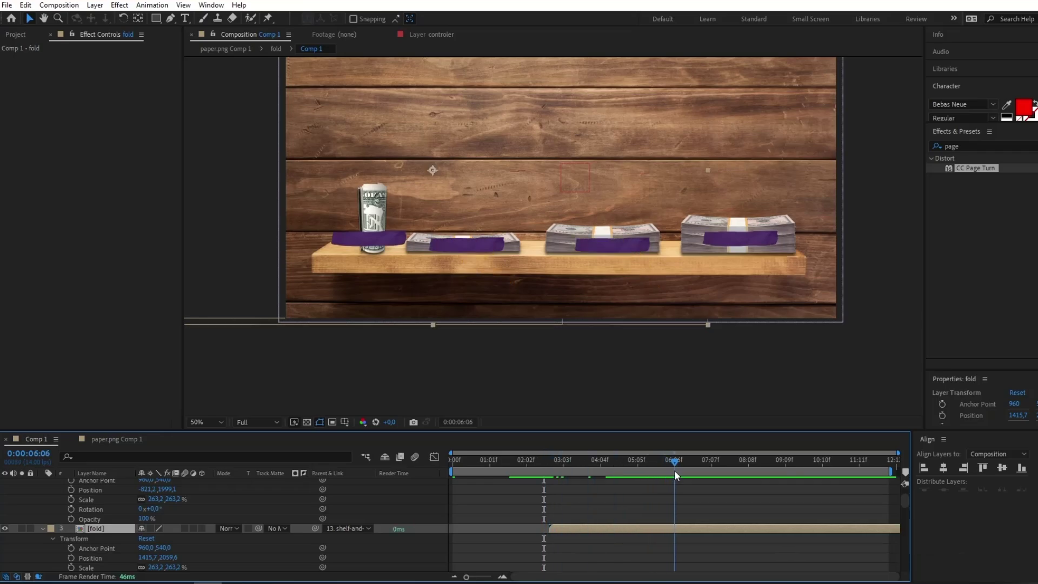
scroll(900, 510, "down", 3)
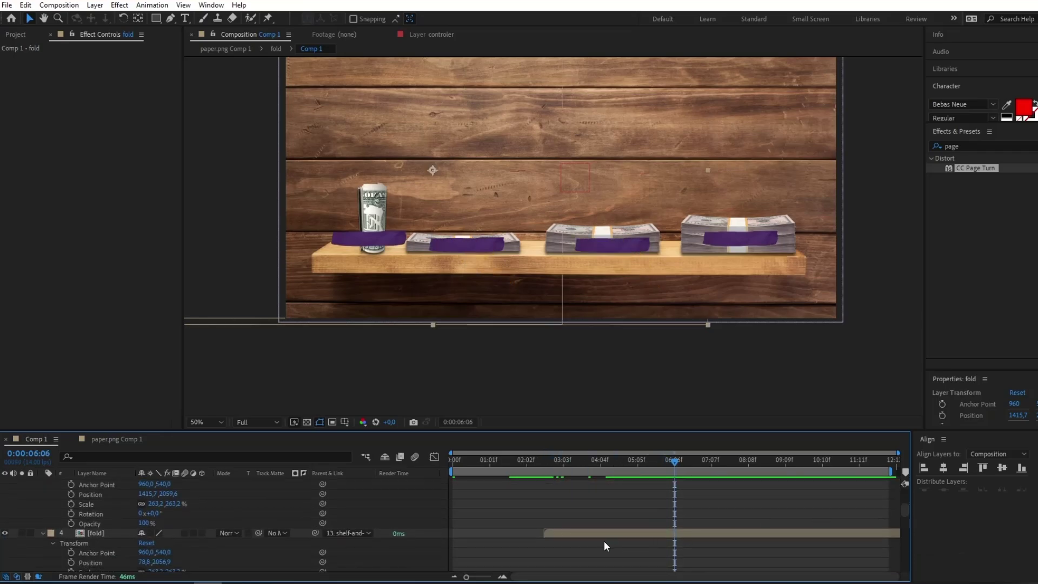
left_click_drag(605, 540, 711, 531)
scroll(479, 489, "up", 3)
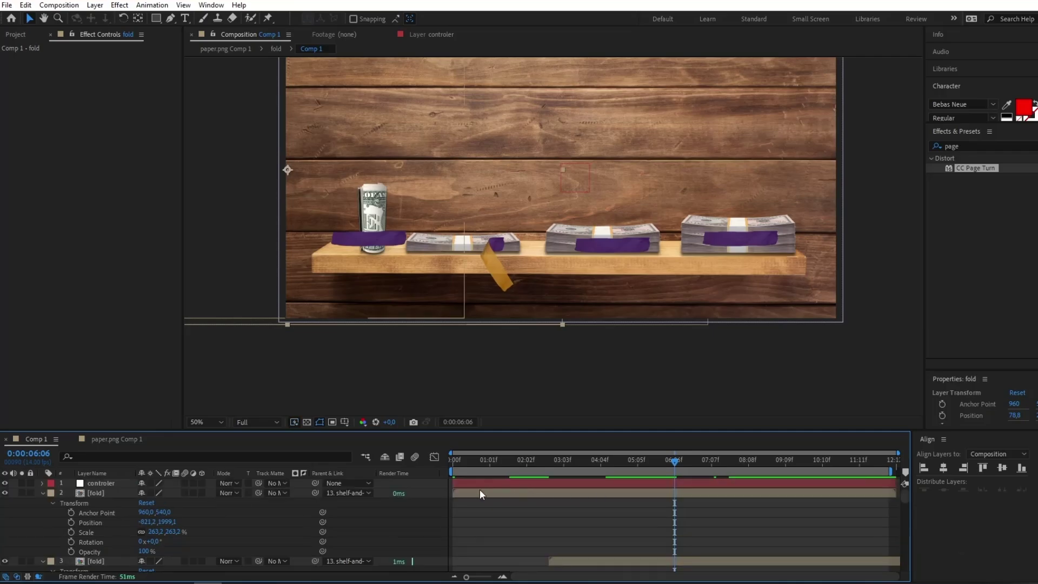
left_click_drag(469, 493, 802, 507)
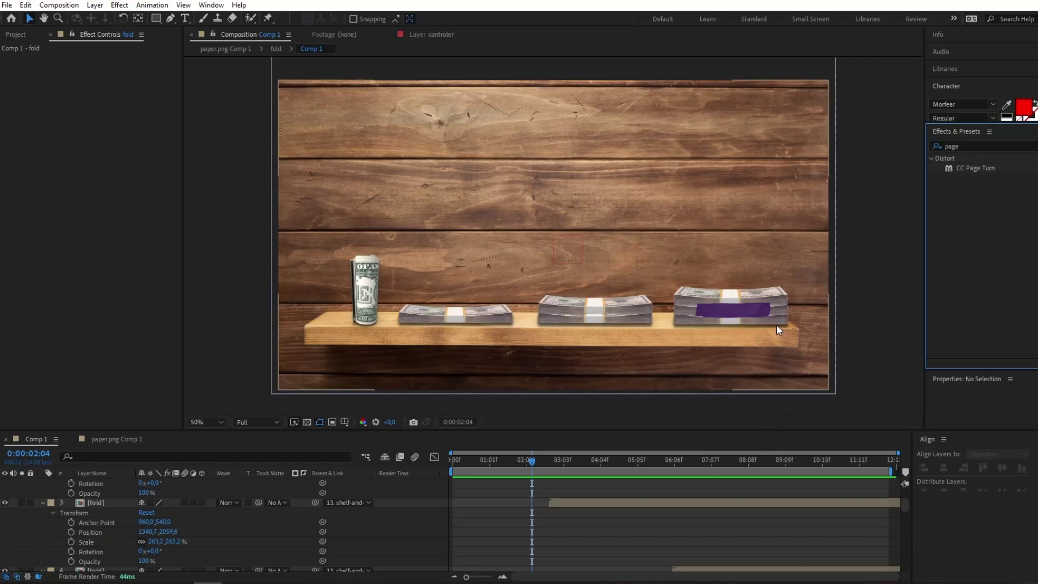
Add a text layer reading "$1,000,000" in a text box over the purple strip on the three-pack stack
scroll(785, 333, "up", 1)
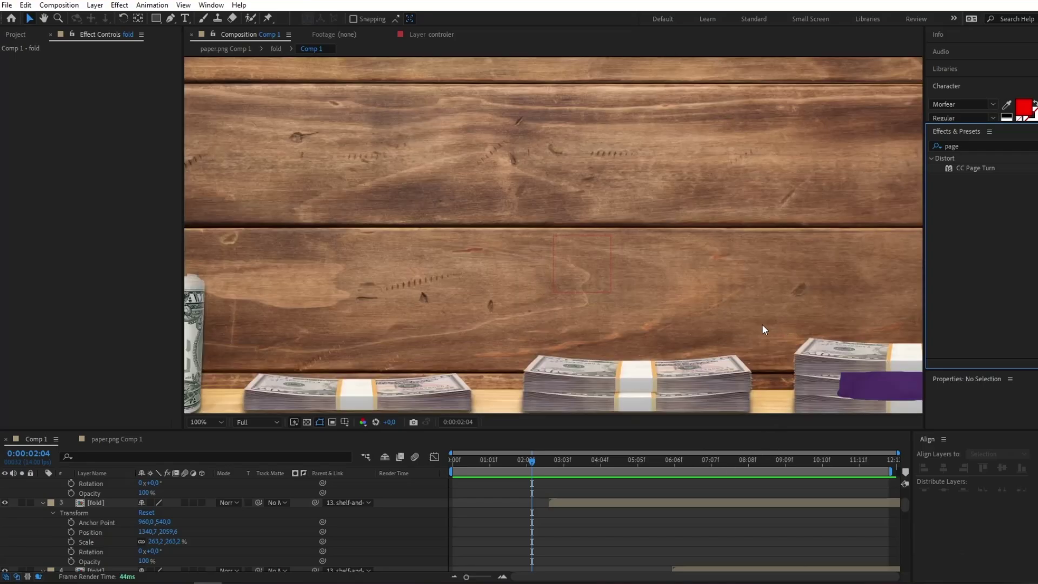
scroll(765, 345, "down", 1)
scroll(794, 337, "up", 4)
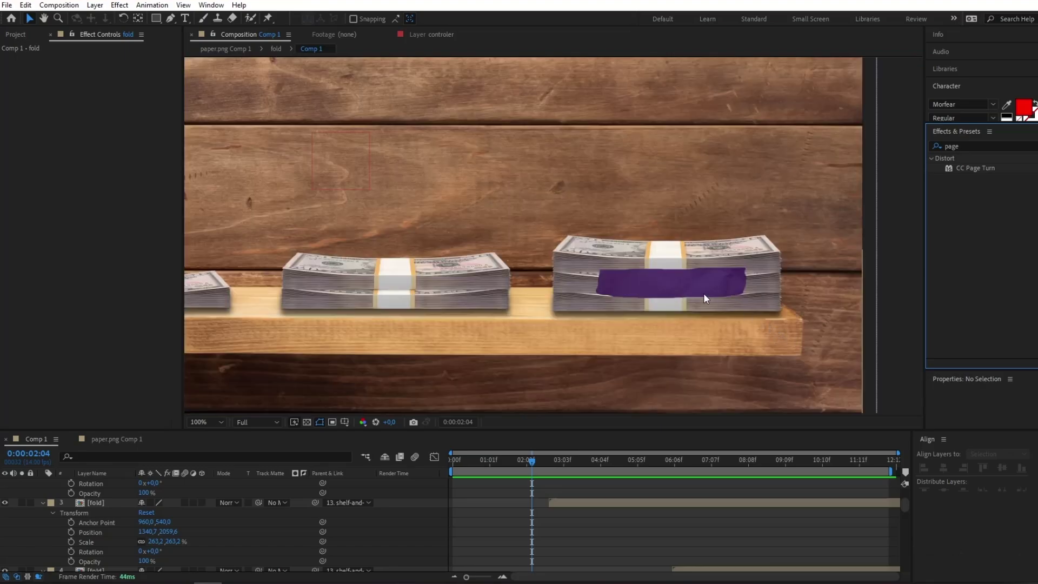
left_click(184, 18)
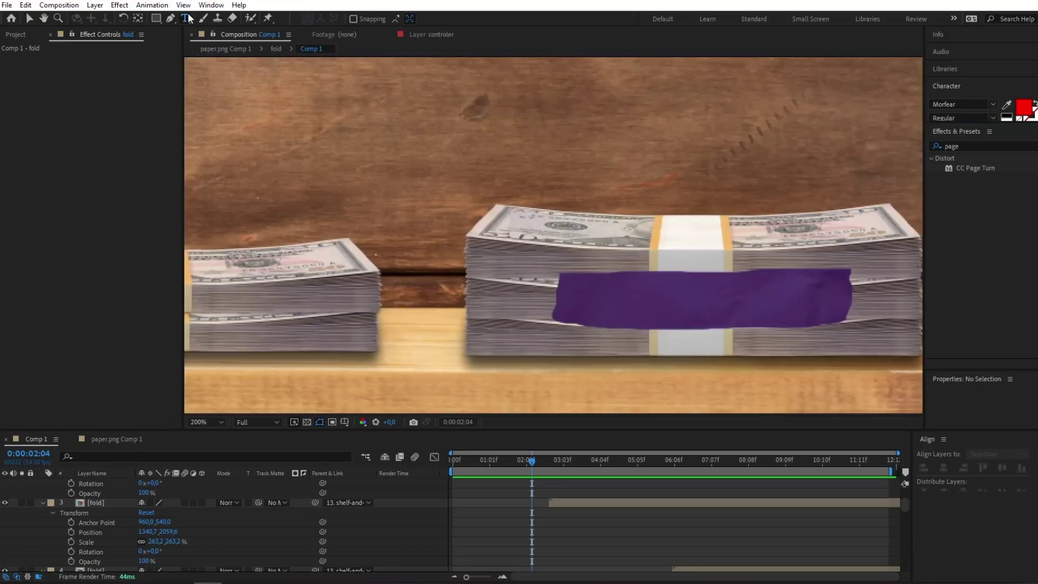
left_click_drag(565, 278, 840, 320)
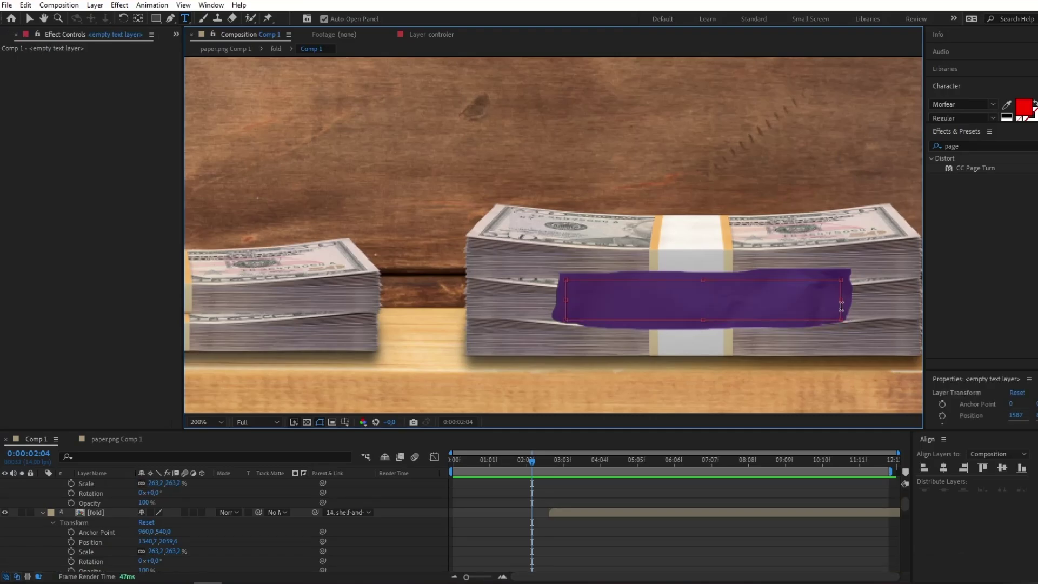
type("S")
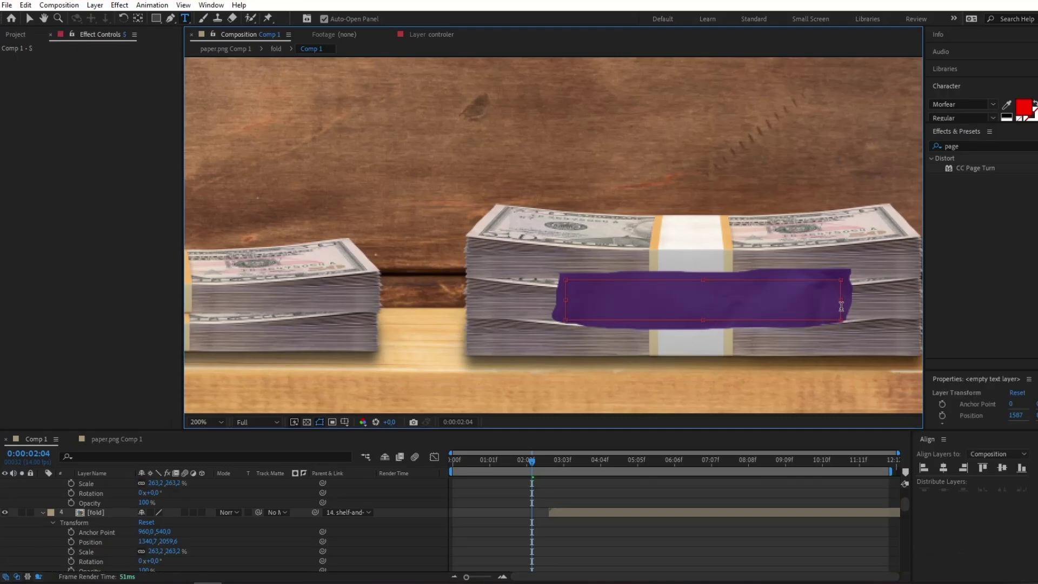
type("1,000,000")
key("Escape")
key("v")
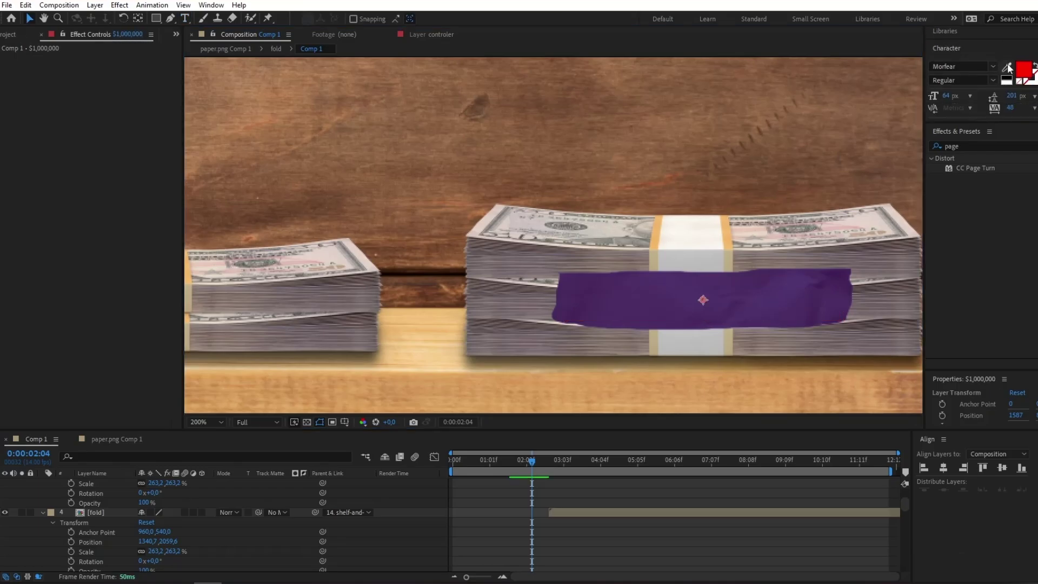
Widen the $1,000,000 text box, centre the text on the purple strip and set its font size to 52 px
mouse_move(944, 97)
left_mouse_down()
mouse_move(968, 96)
mouse_move(936, 99)
left_mouse_up()
left_click_drag(767, 342, 645, 294)
left_click_drag(722, 252, 857, 252)
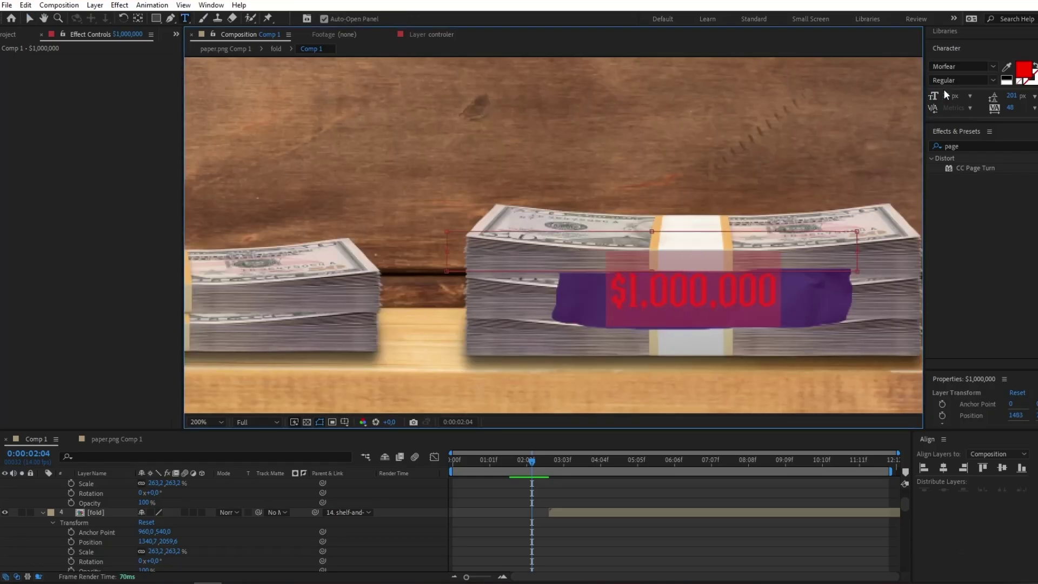
left_click_drag(949, 96, 958, 94)
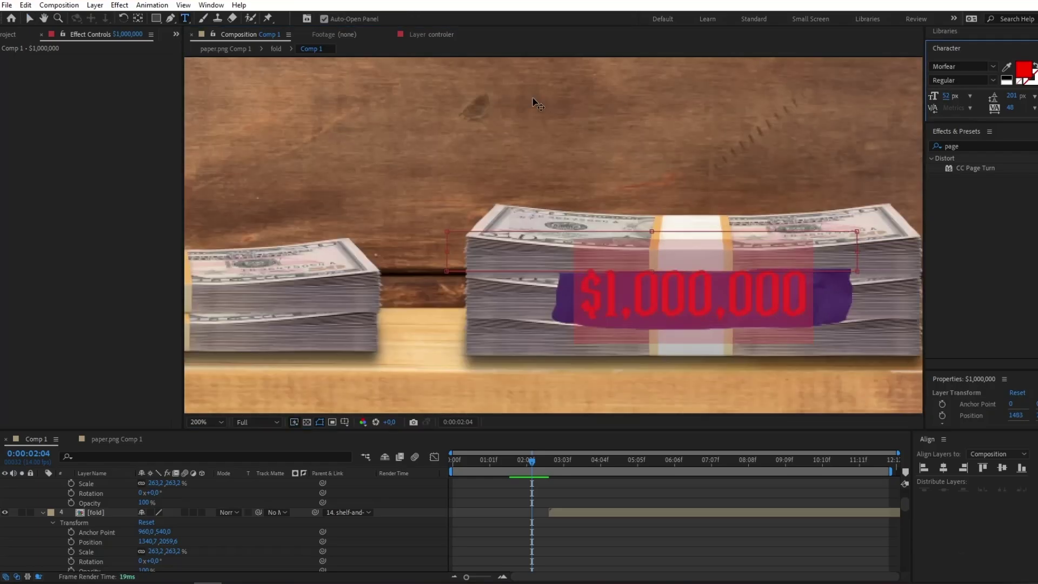
left_click(29, 19)
Nudge the $1,000,000 text layer down on the strip to position 1483, 764.5
left_click(42, 482)
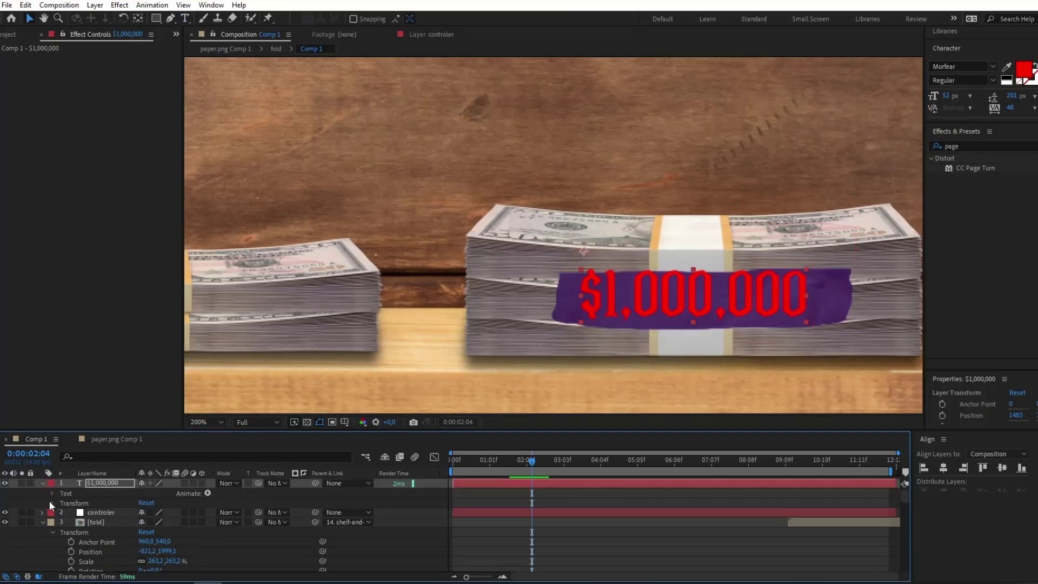
left_click(51, 502)
left_click(172, 522)
left_click_drag(173, 523, 176, 522)
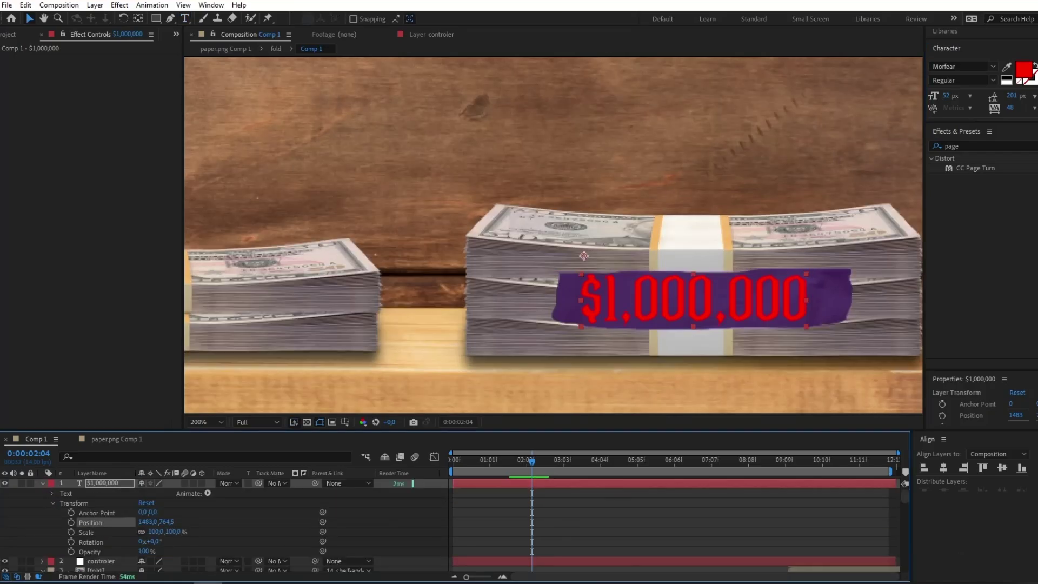
Change the $1,000,000 text colour to light grey DADADA
left_click(1024, 69)
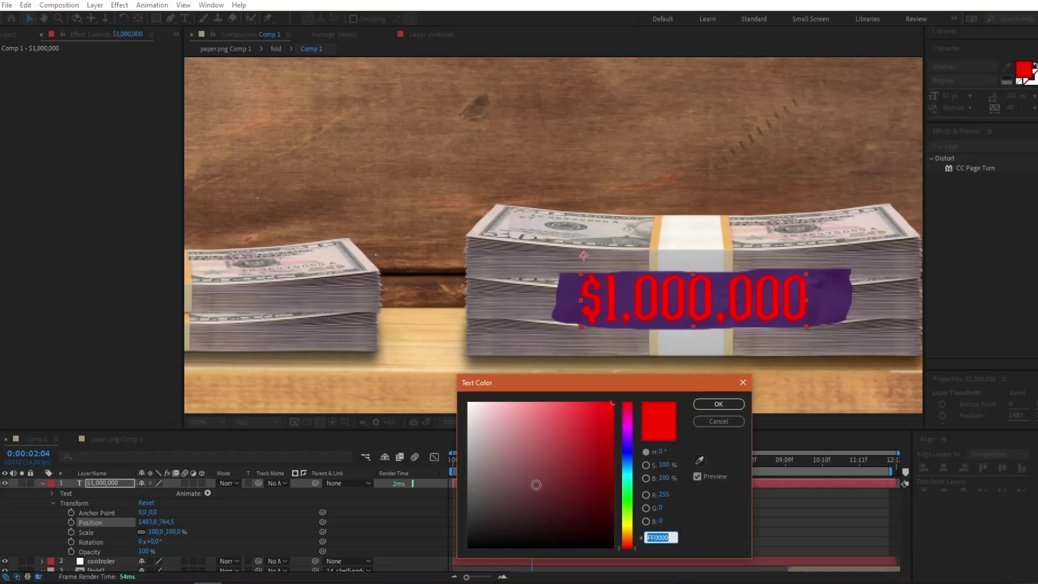
mouse_move(533, 480)
left_mouse_down()
mouse_move(468, 426)
mouse_move(442, 423)
left_mouse_up()
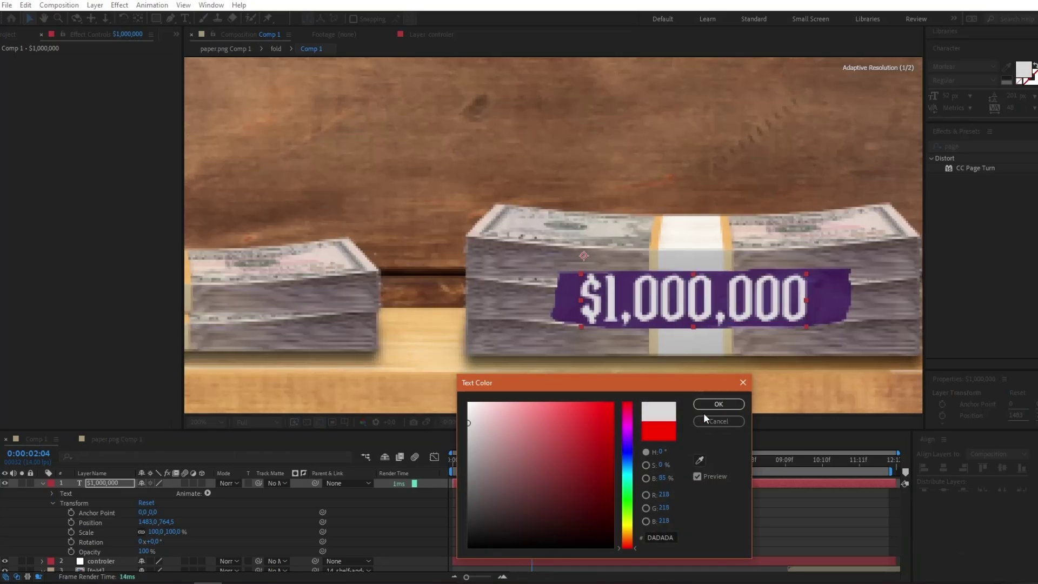
left_click(708, 398)
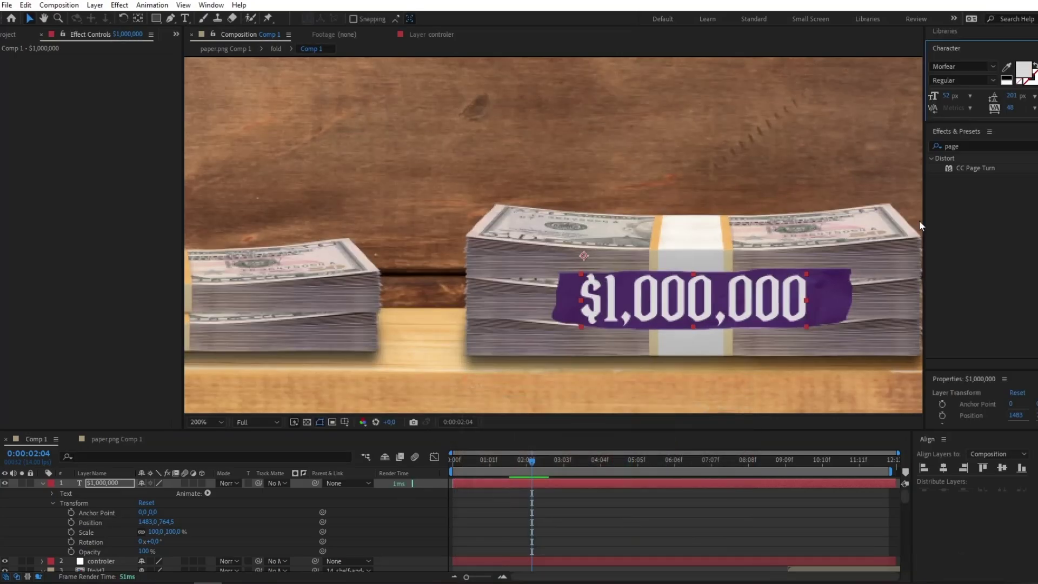
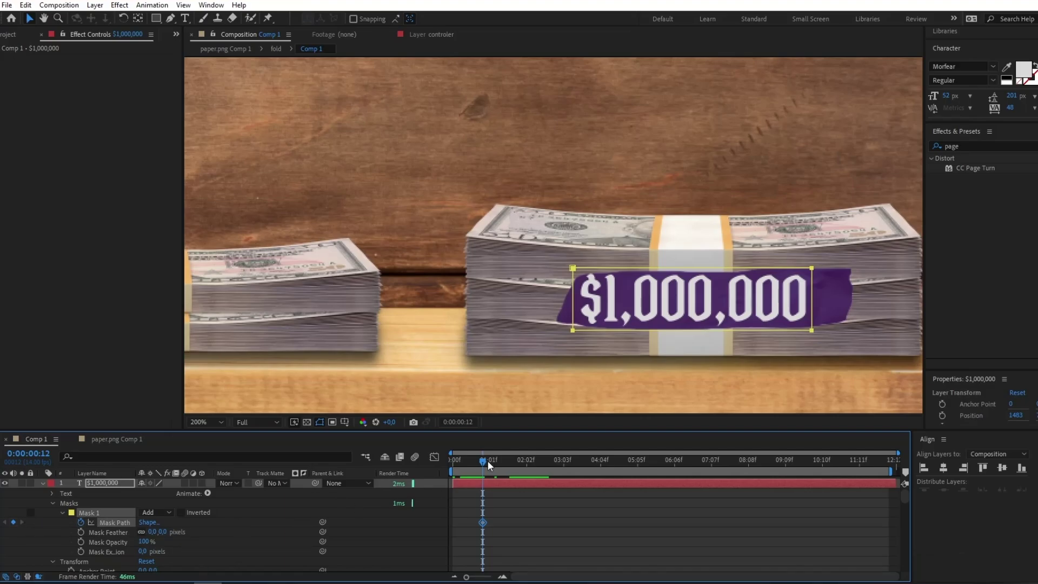
Add keyframes for Mask Path and Position on the $1,000,000 layer at 0:00:01:09
mouse_move(491, 463)
left_mouse_down()
mouse_move(527, 468)
mouse_move(509, 467)
left_mouse_up()
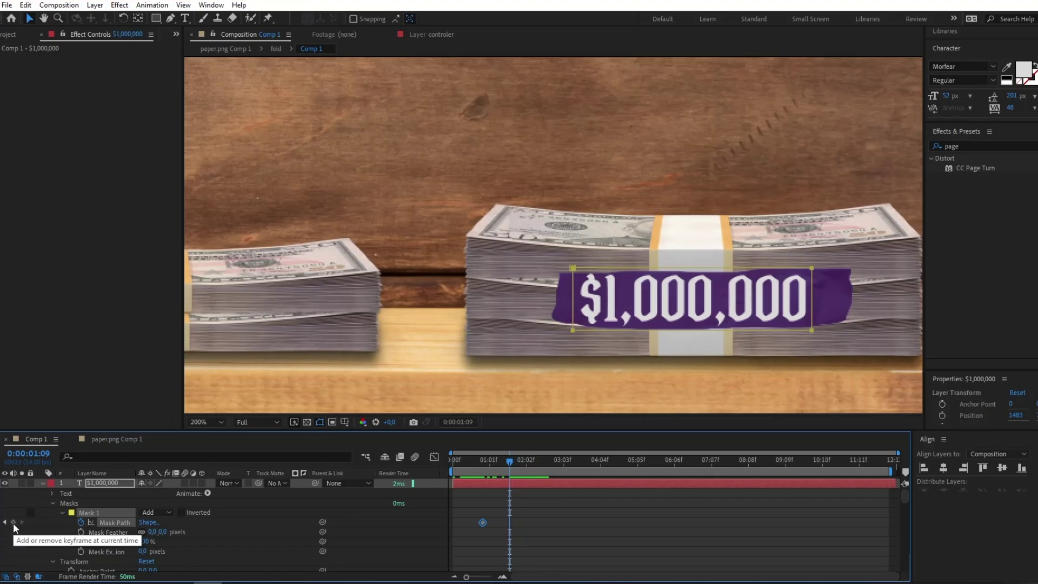
left_click(14, 522)
scroll(116, 533, "down", 6)
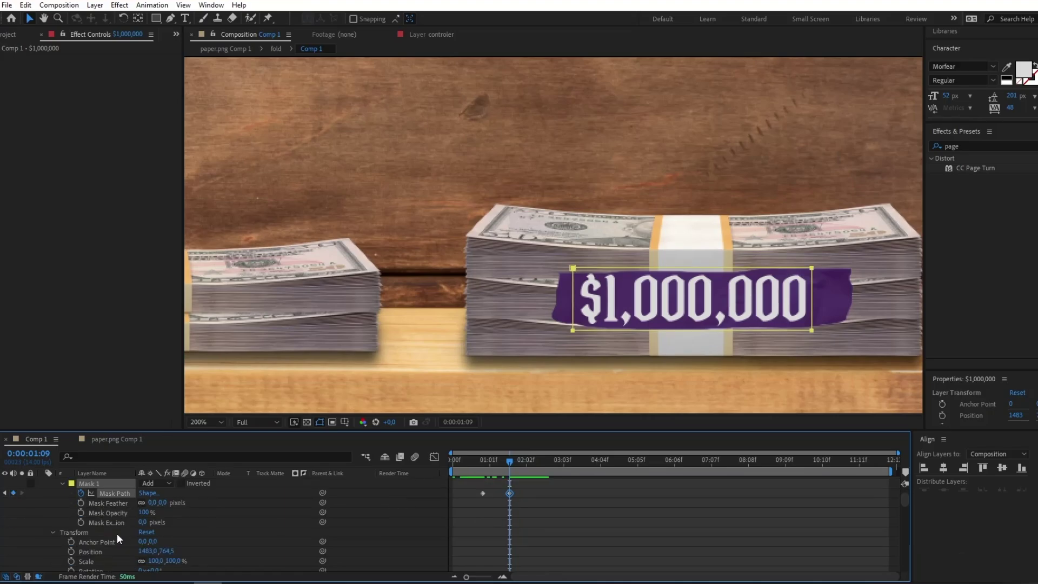
scroll(102, 524, "down", 3)
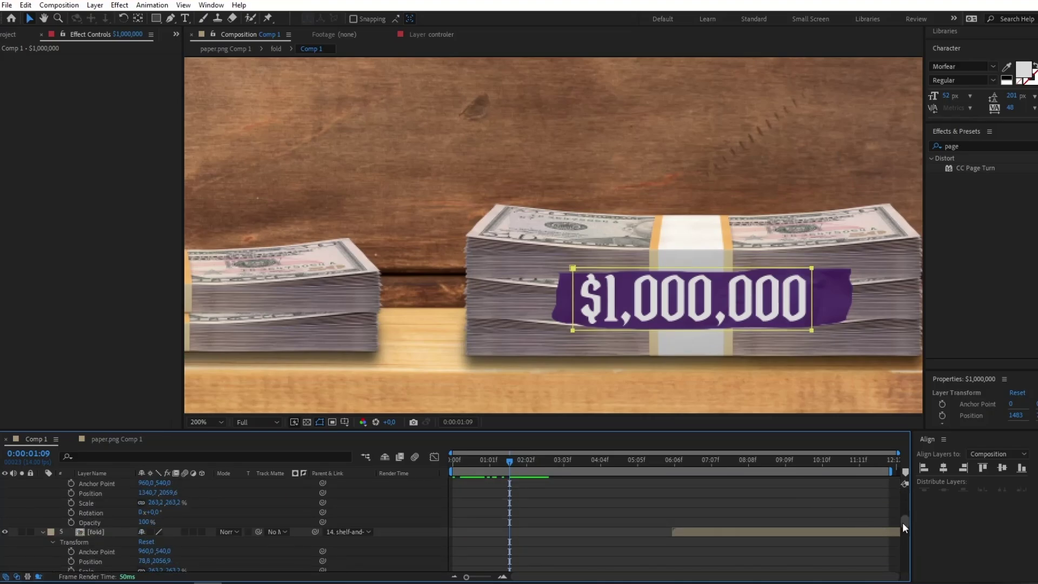
left_click_drag(903, 522, 902, 498)
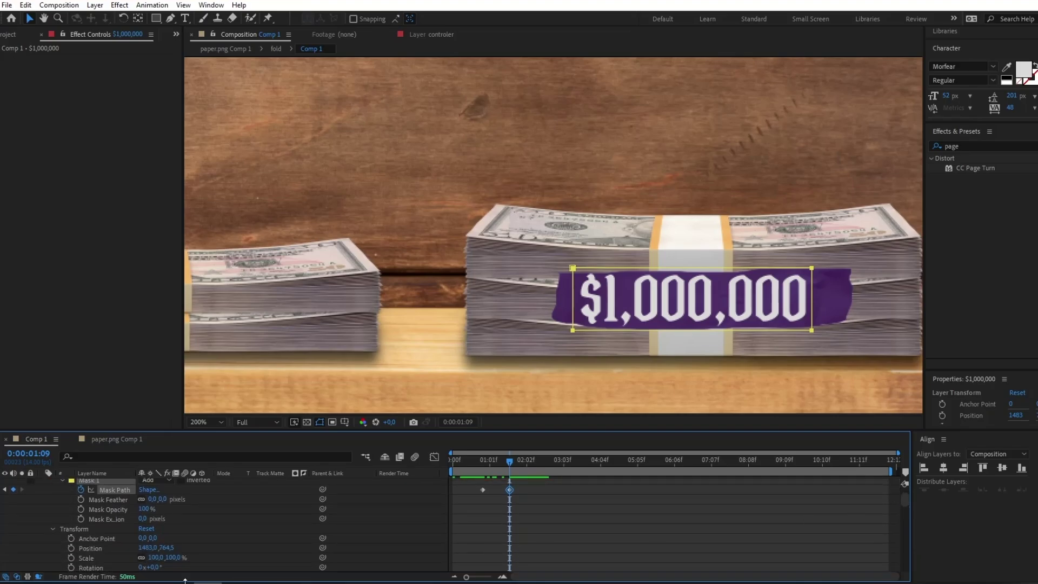
left_click(71, 548)
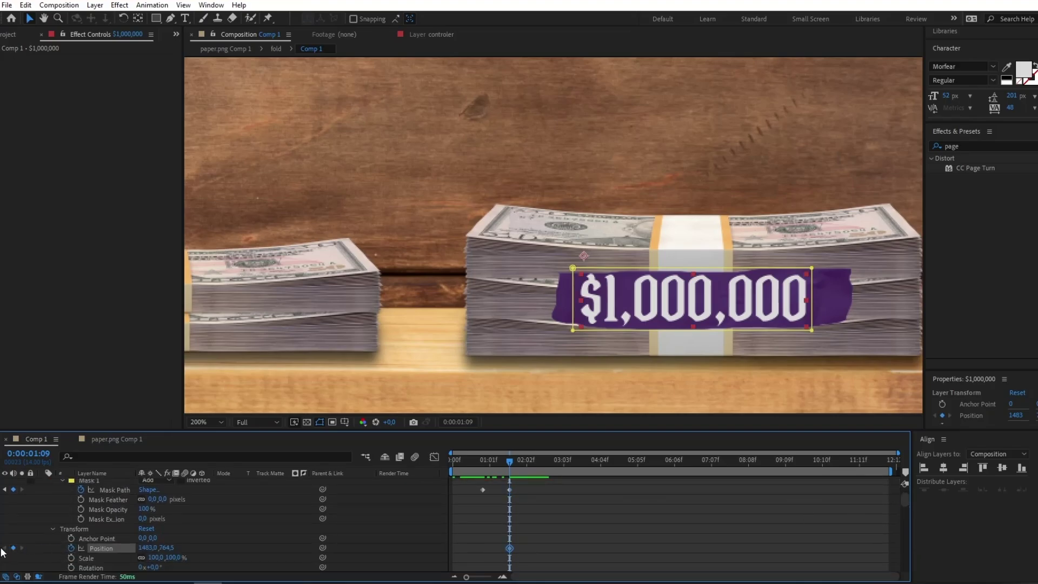
Keyframe the $1,000,000 layer's Position at 0:00:00:12 with X set to 1721, so the text starts beyond the strip's right end
left_click(5, 490)
left_click(13, 548)
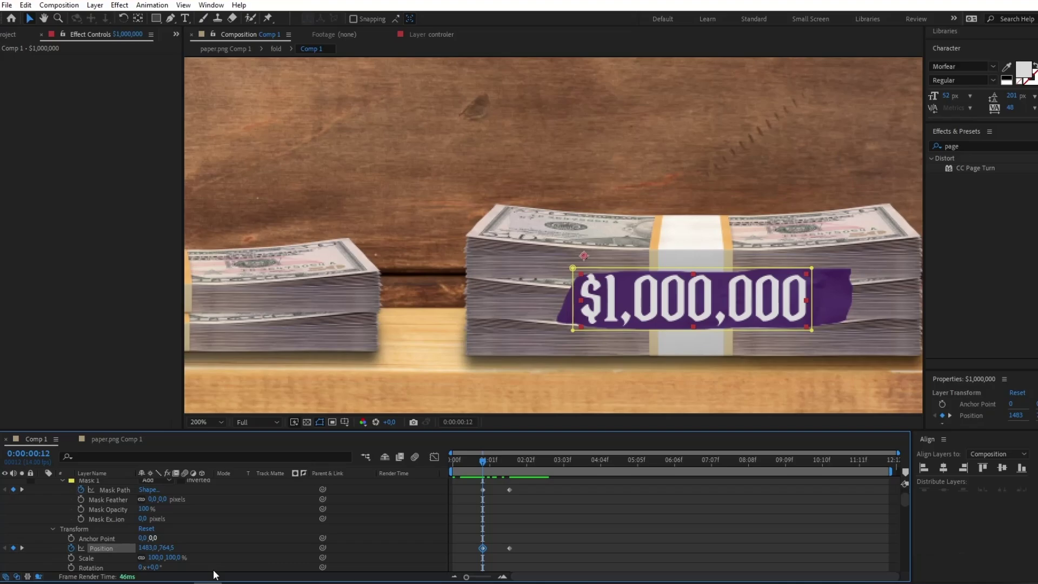
left_click_drag(153, 549, 274, 536)
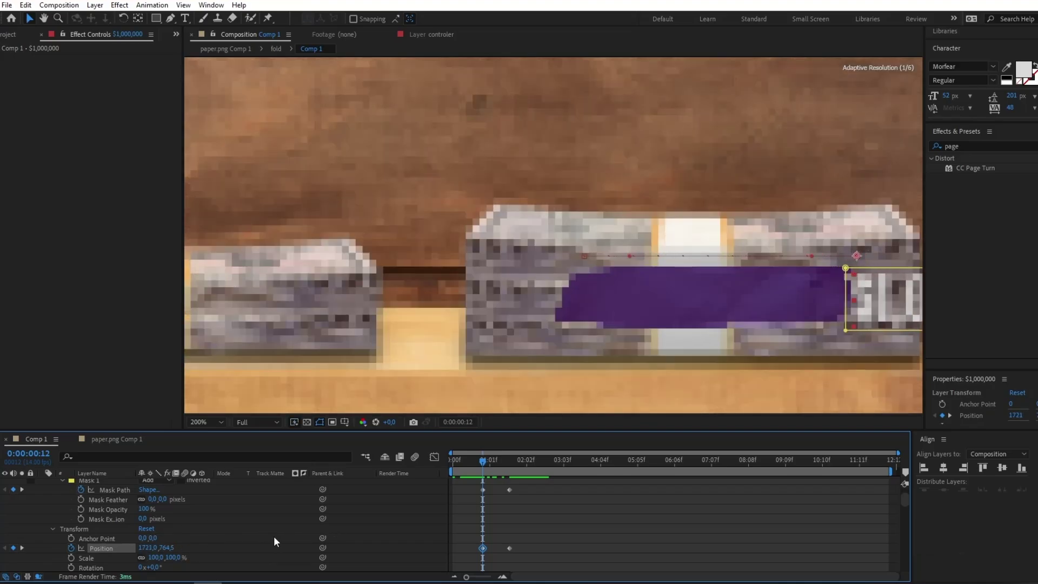
Move Mask 1 back over the purple strip at the 0:00:00:12 Mask Path keyframe to hide the offset text
left_click(639, 538)
left_click(130, 489)
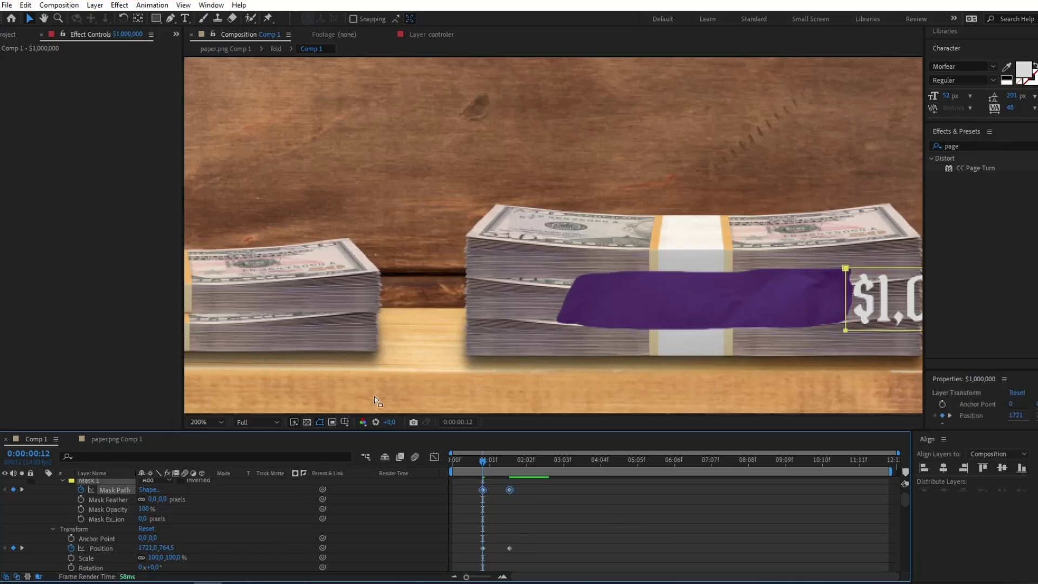
key("comma")
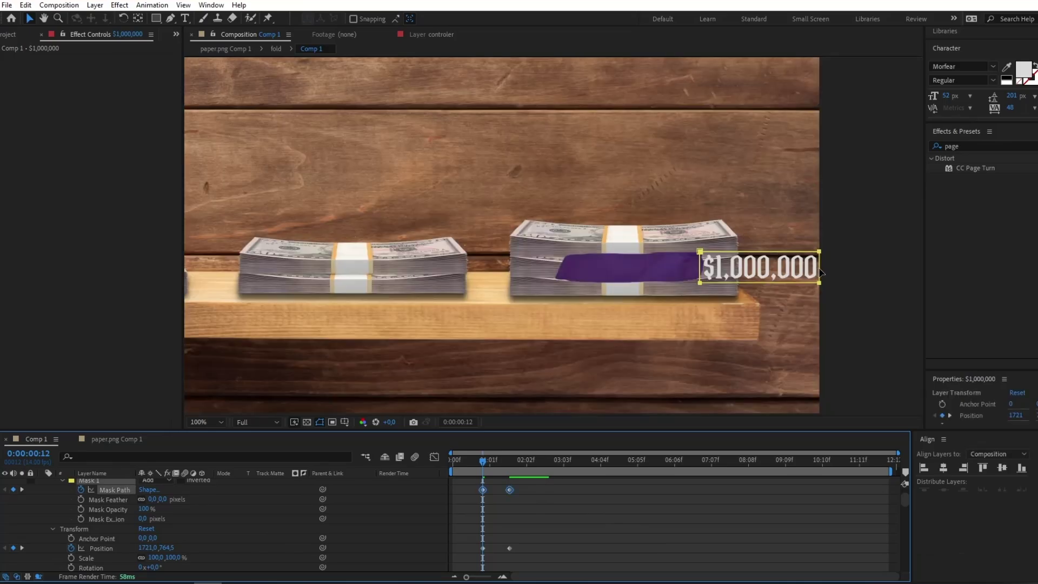
left_click_drag(821, 272, 690, 276)
key("comma")
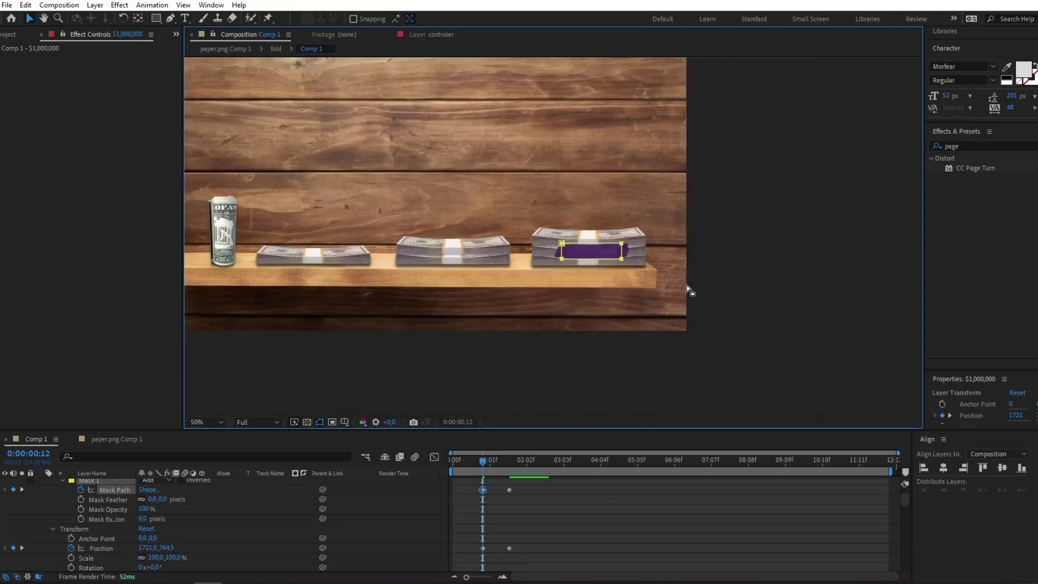
key("period")
key("period")
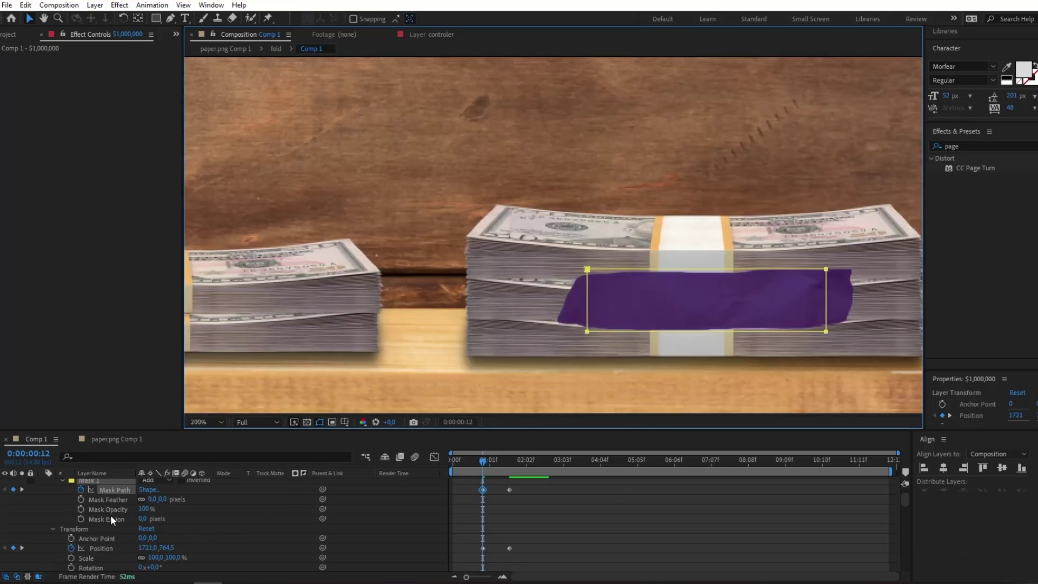
Set Mask 1's feather to 34 pixels and its expansion to 11 pixels on the $1,000,000 layer
left_click(151, 524)
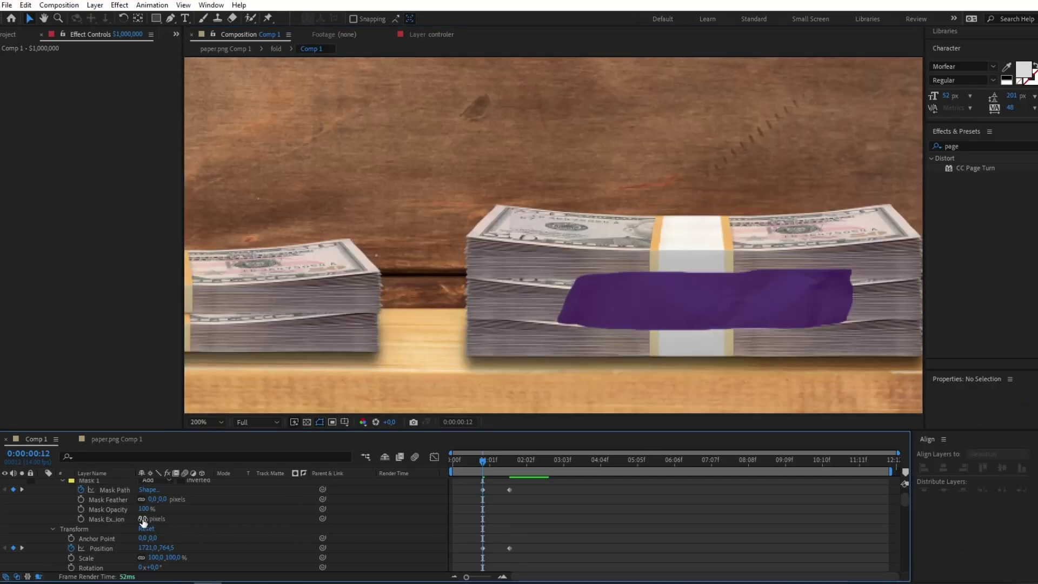
mouse_move(143, 522)
left_mouse_down()
mouse_move(188, 535)
mouse_move(151, 520)
mouse_move(159, 526)
left_mouse_up()
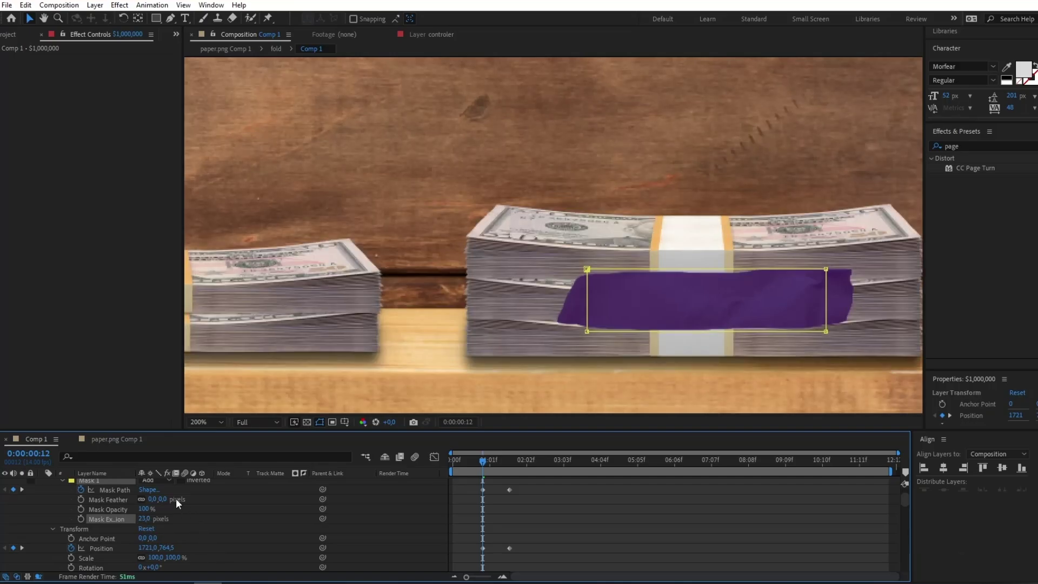
left_click_drag(162, 499, 184, 499)
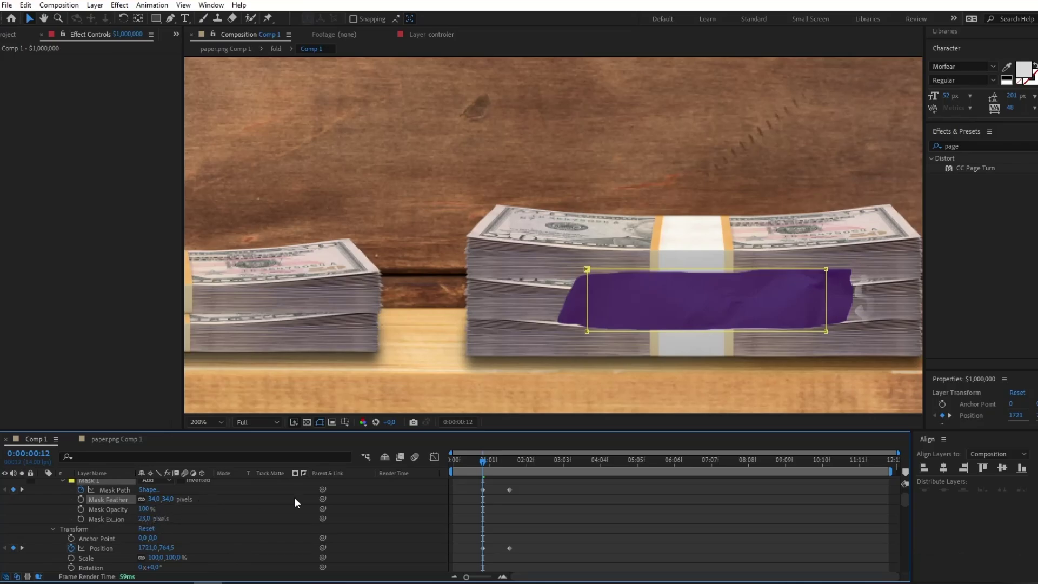
scroll(294, 501, "up", 1)
left_click_drag(152, 547, 146, 552)
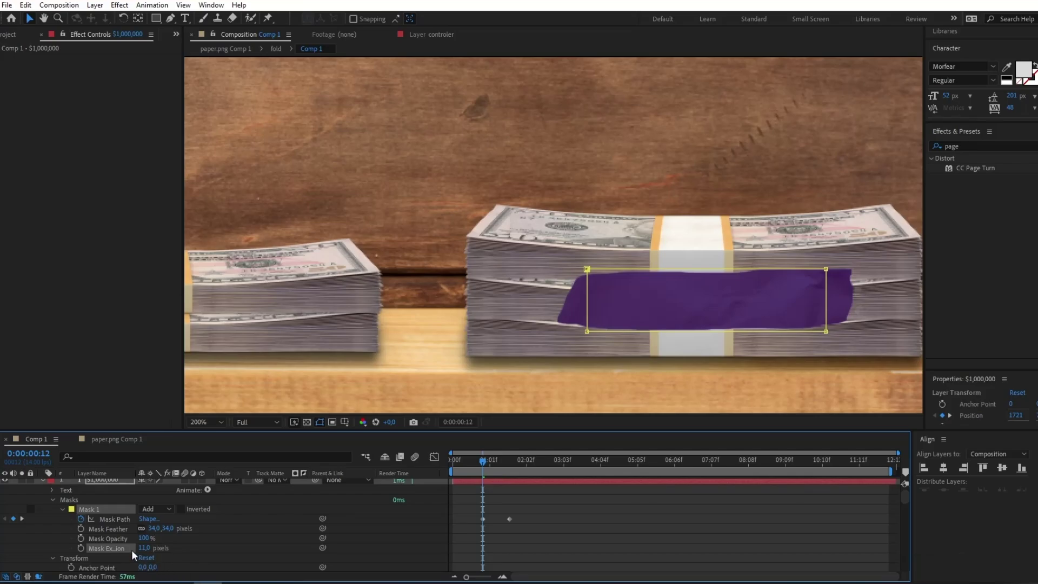
scroll(486, 540, "down", 1)
scroll(511, 533, "down", 1)
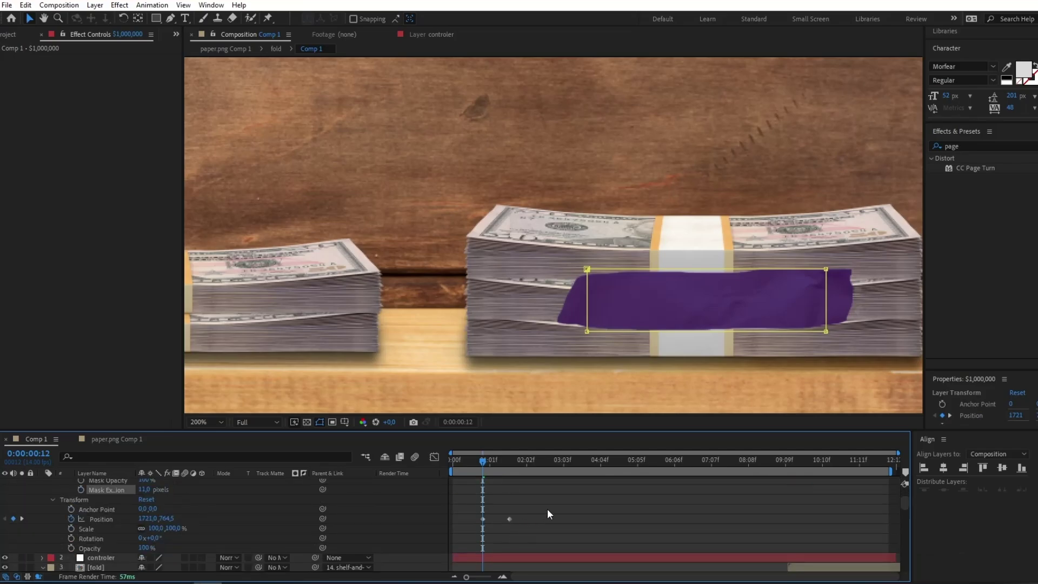
Apply Easy Ease to all Mask Path and Position keyframes on the $1,000,000 layer and preview the text sliding in
scroll(524, 538, "up", 1)
left_click_drag(530, 553, 448, 485)
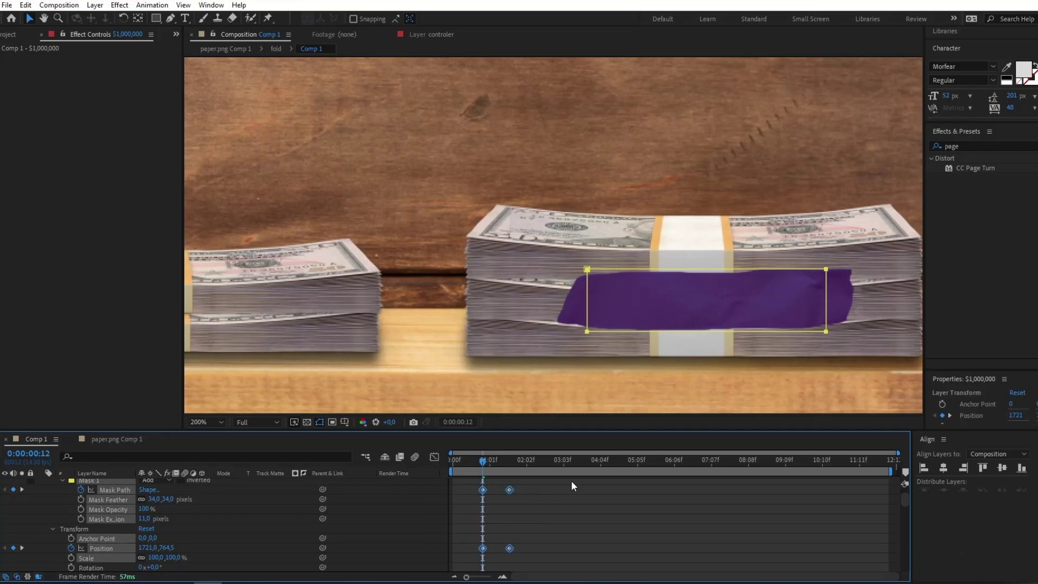
key("ctrl+alt+h")
left_click(641, 521)
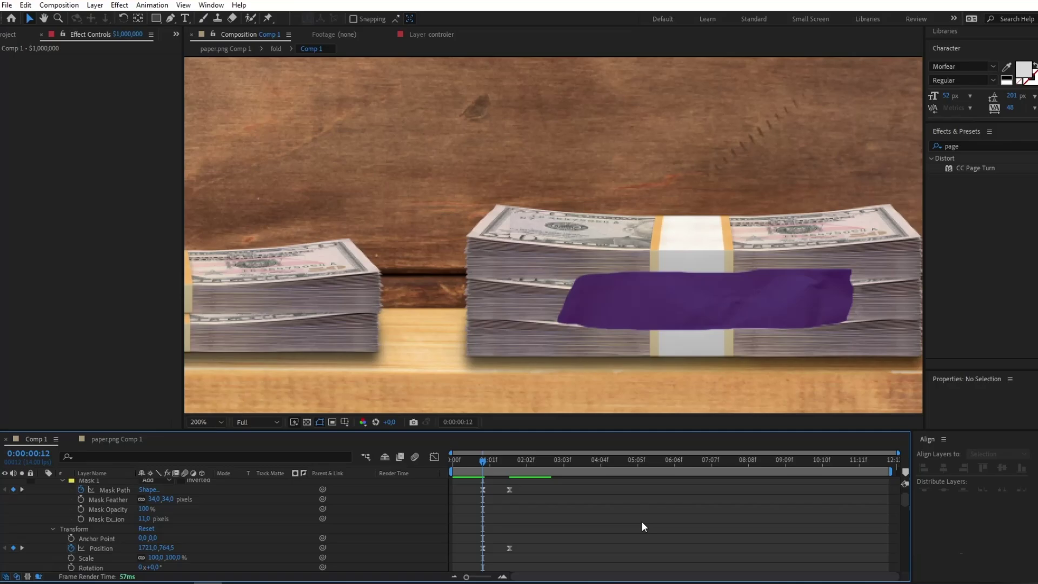
key("space")
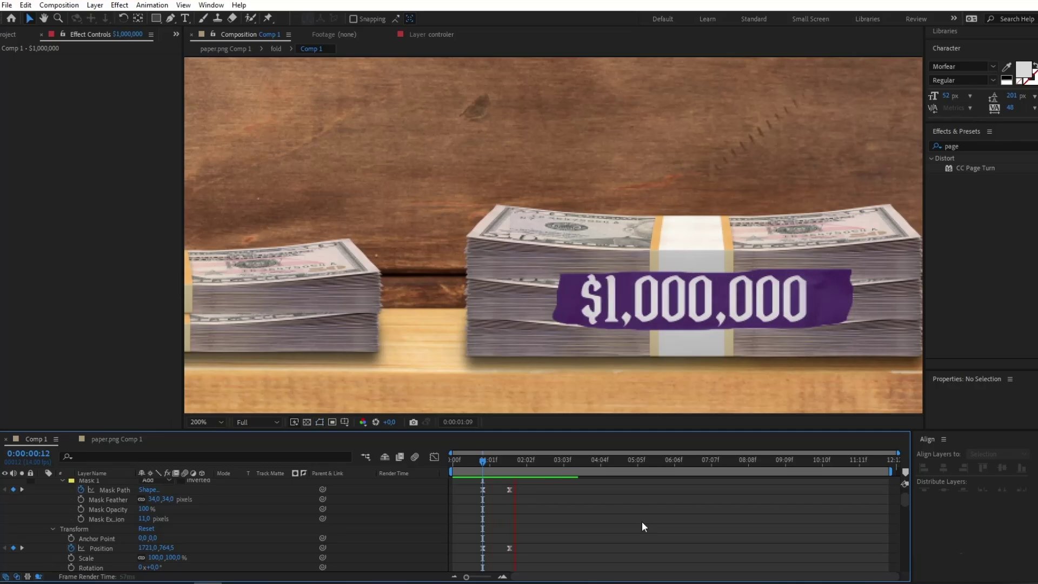
Pre-compose the $1,000,000 text layer as $1,000,000 and extend the work area to near the timeline's end
left_click_drag(905, 499, 904, 476)
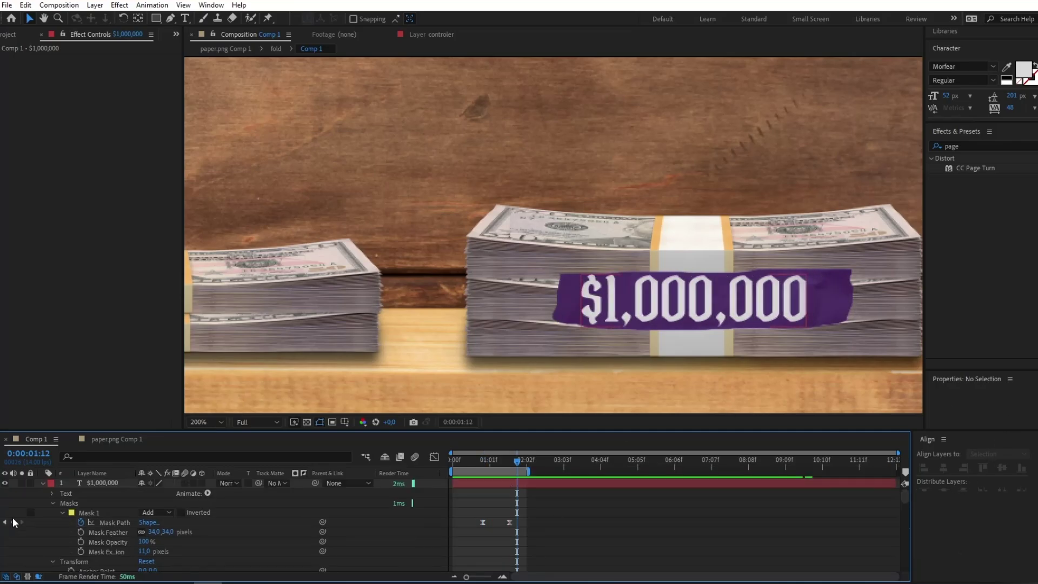
left_click(96, 483)
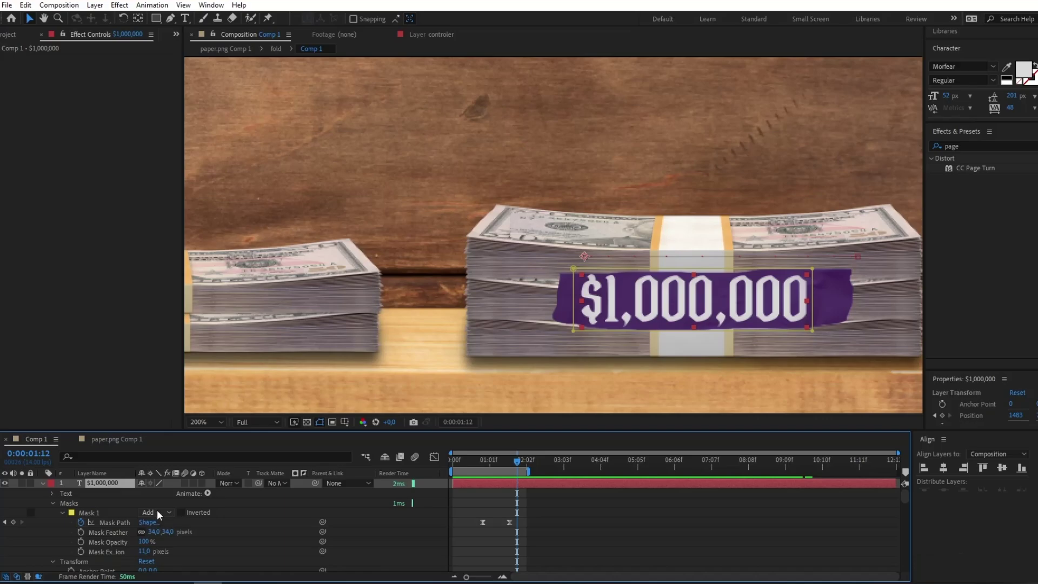
scroll(424, 328, "down", 1)
left_click_drag(528, 471, 878, 473)
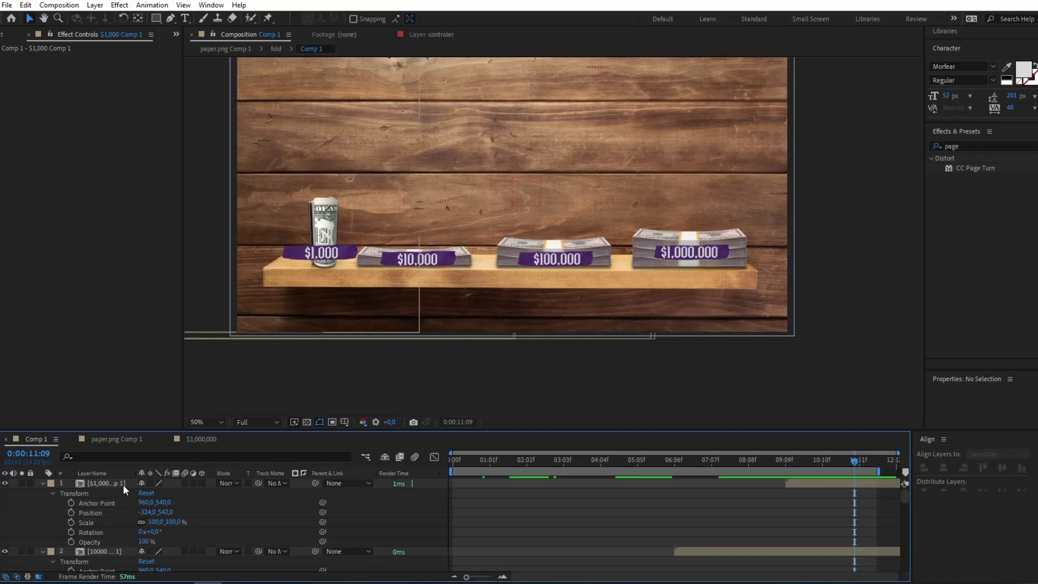
Parent the four dollar-amount compositions, from $1,000 to $1,000,000, to the shelf-and-wooden-wall background layer
left_click(122, 484)
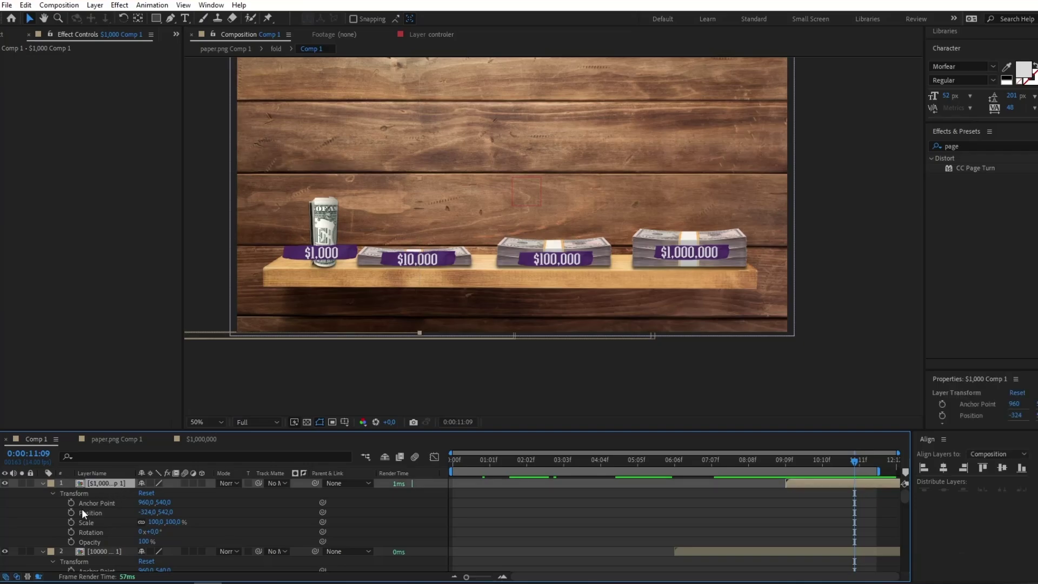
scroll(82, 508, "down", 4)
scroll(119, 543, "down", 2)
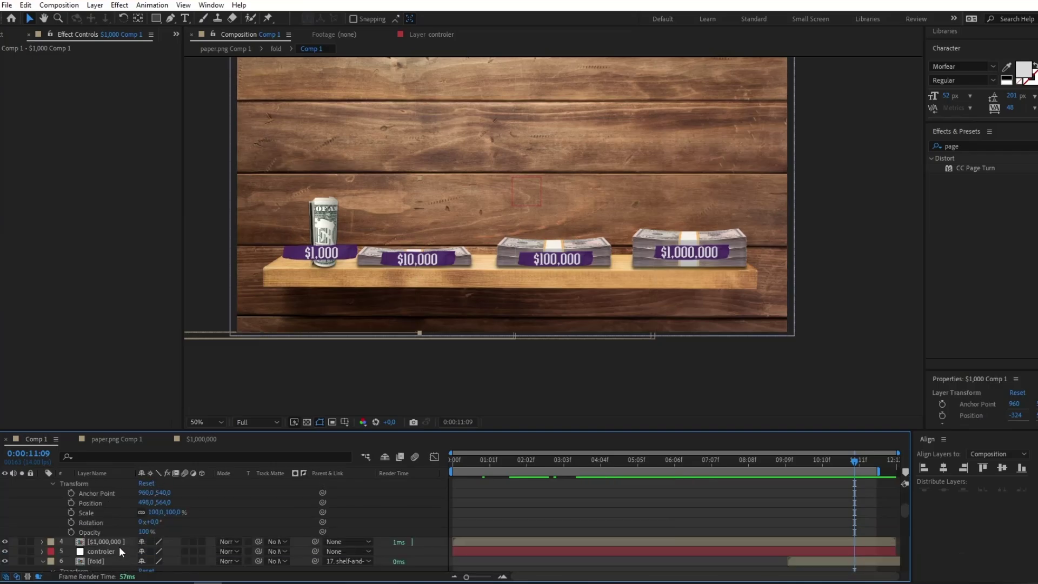
left_click(187, 542, "shift")
left_click(346, 542)
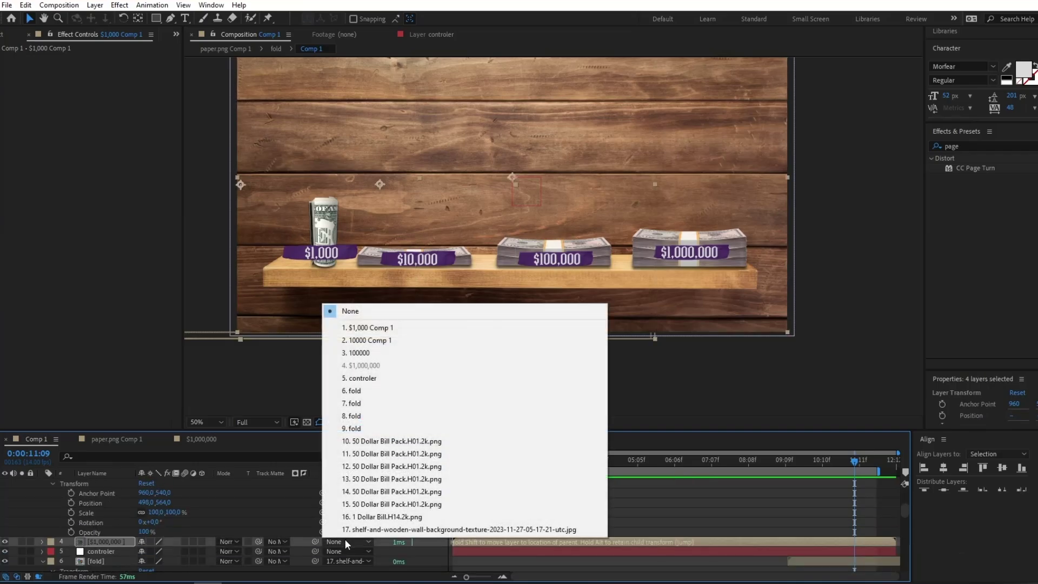
left_click(397, 530)
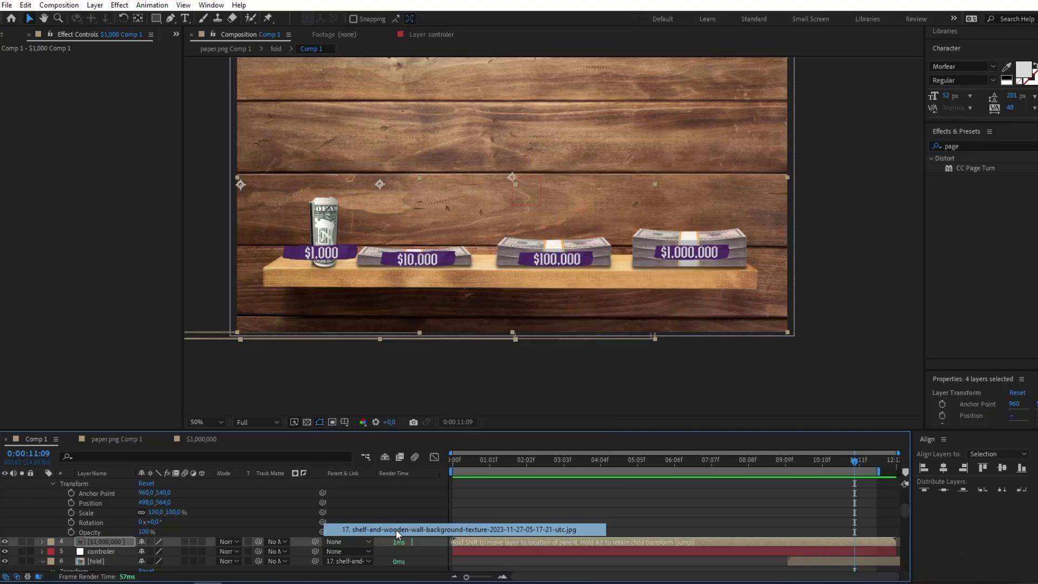
left_click(860, 465)
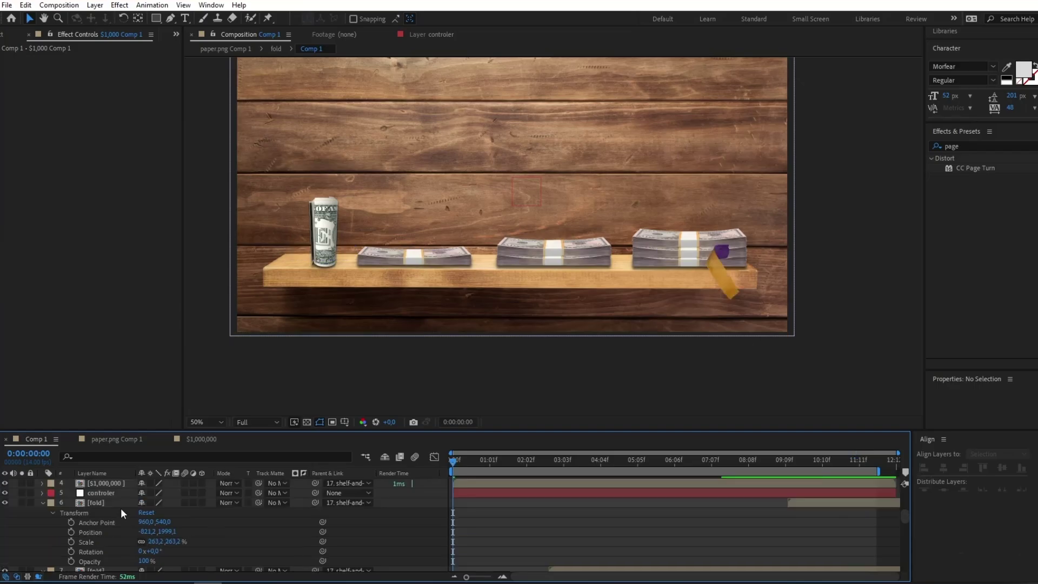
Move the controler layer to the top of the layer stack and add a new adjustment layer above it
mouse_move(108, 492)
left_mouse_down()
mouse_move(109, 469)
mouse_move(106, 482)
left_mouse_up()
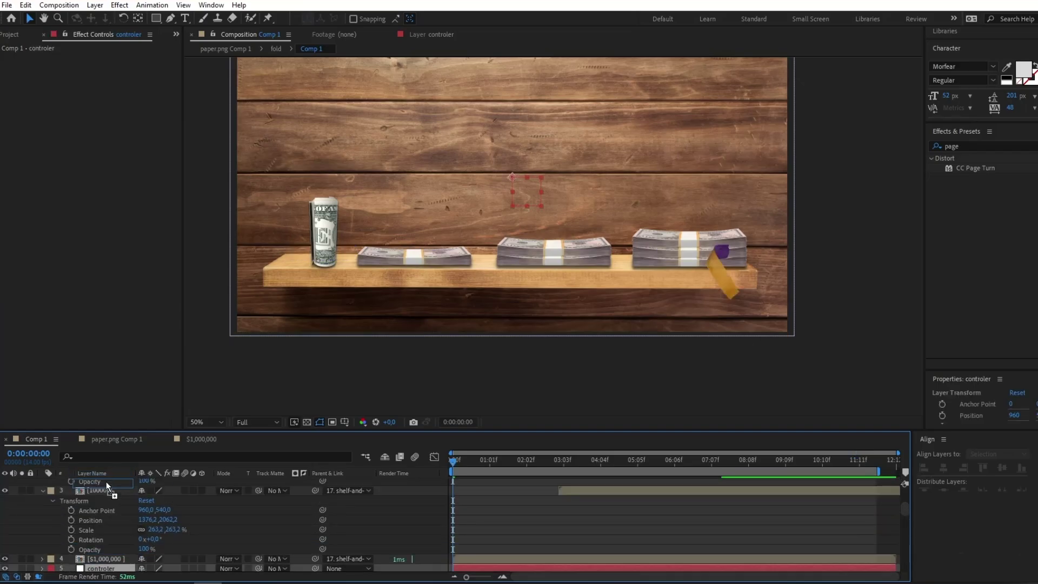
scroll(106, 482, "up", 4)
right_click(507, 529)
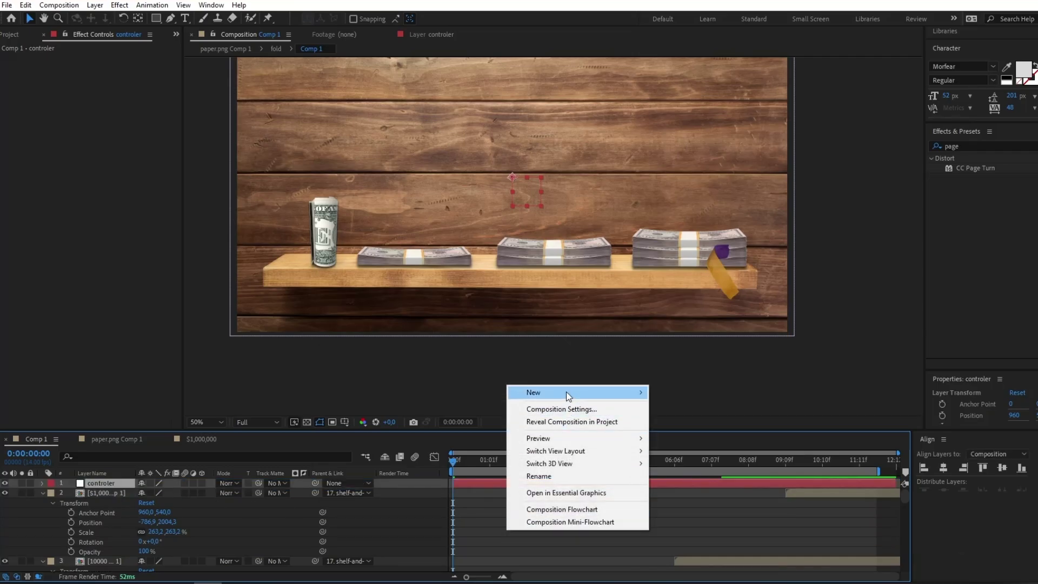
mouse_move(566, 392)
left_click(734, 484)
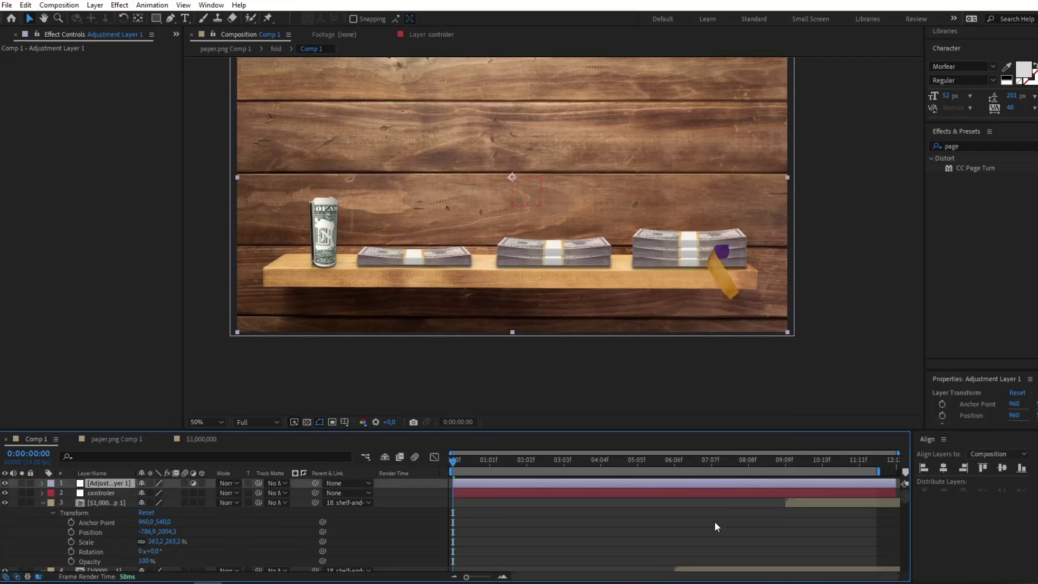
Apply CC Vignette to the adjustment layer with Amount 603 and Angle of View 59.2
key("ctrl+5")
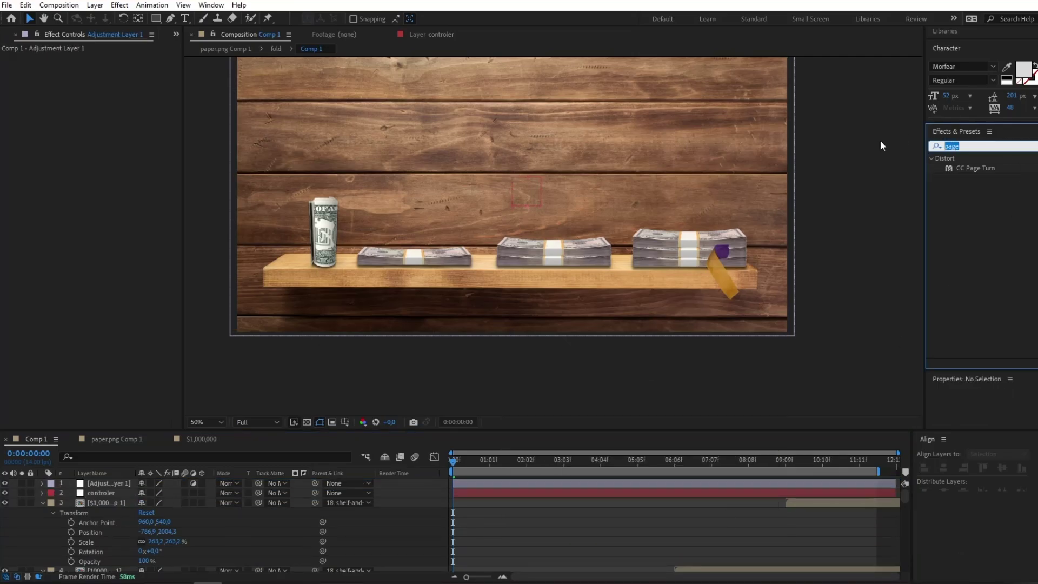
type("cc v")
left_click_drag(973, 187, 106, 482)
left_click_drag(107, 68, 512, 63)
left_click_drag(106, 80, 186, 77)
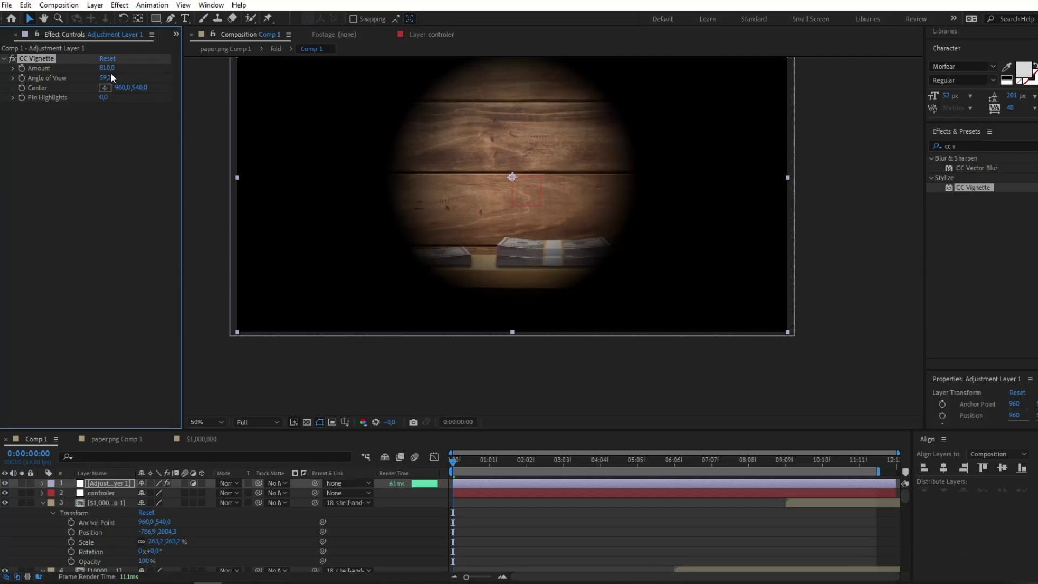
left_click_drag(110, 73, 196, 135)
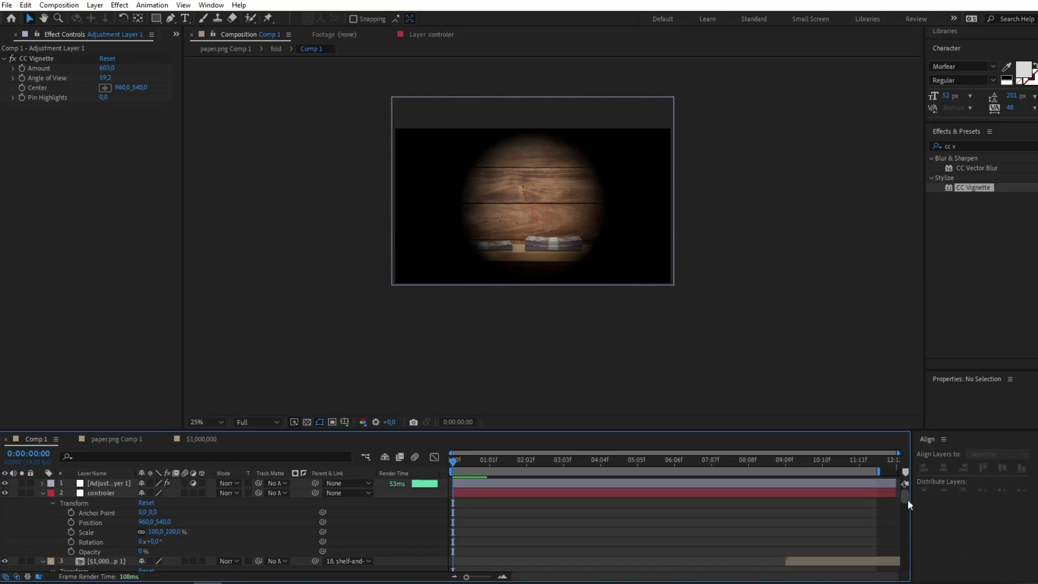
Enlarge and reposition the shelf background layer so the largest money stack fills the lit circle of the vignette
left_click_drag(906, 500, 906, 571)
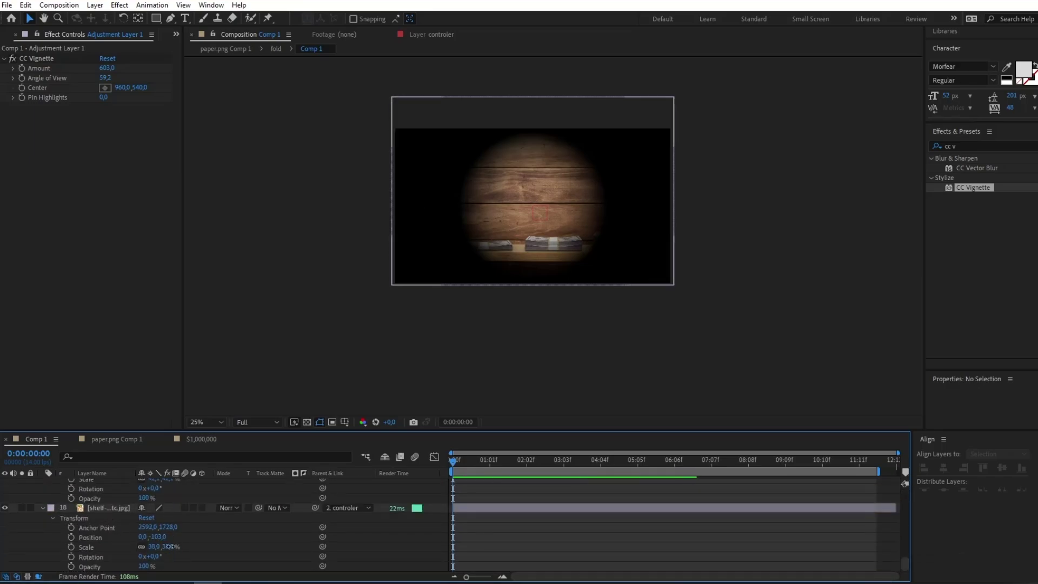
left_click_drag(168, 547, 70, 547)
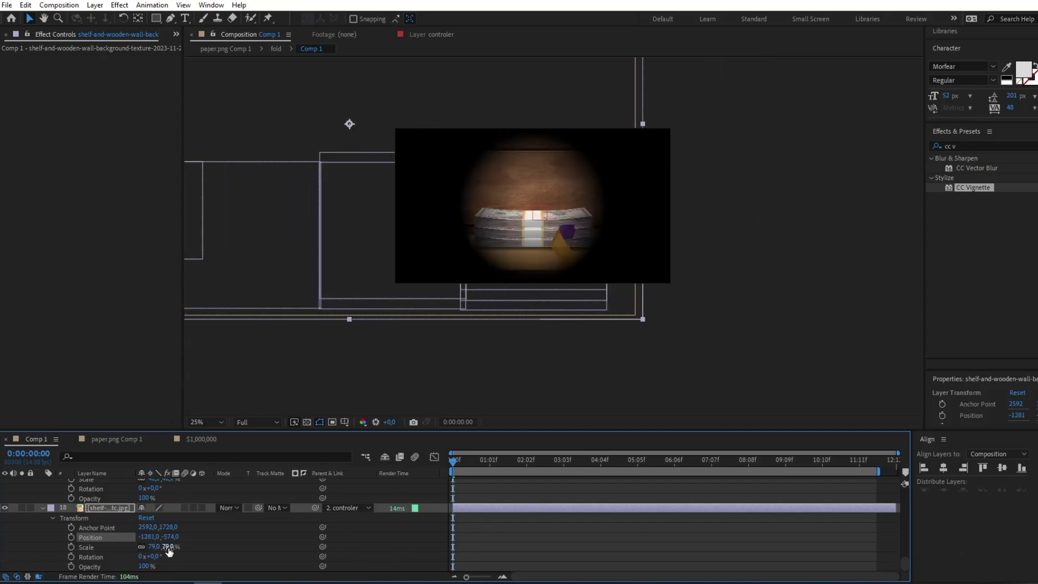
left_click_drag(169, 547, 175, 547)
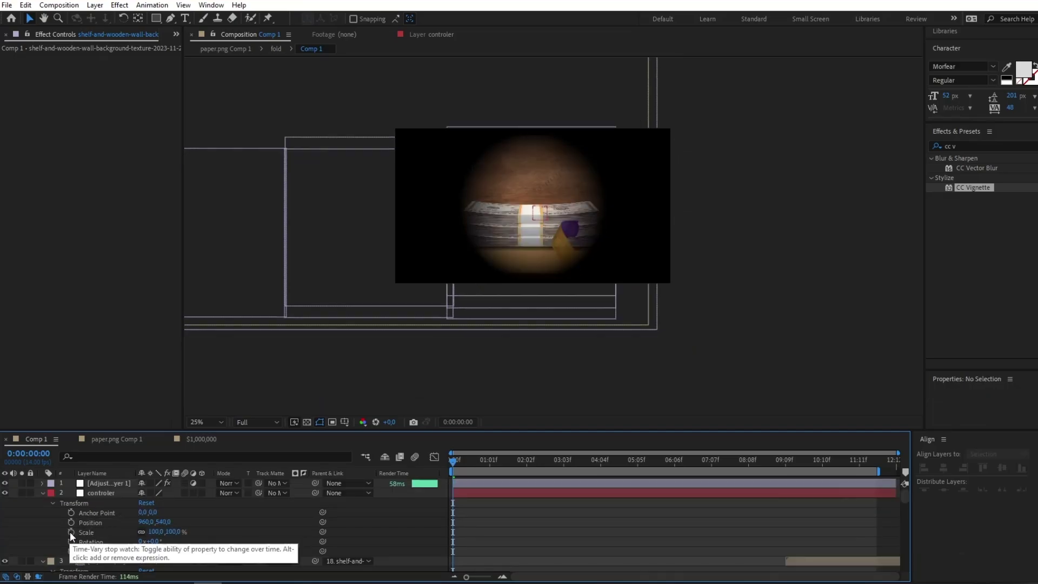
Keyframe the controler's Scale at 100% at 0:00:00:00 and 71% at 0:00:01:08, with Easy Ease on both keyframes
left_click(71, 532)
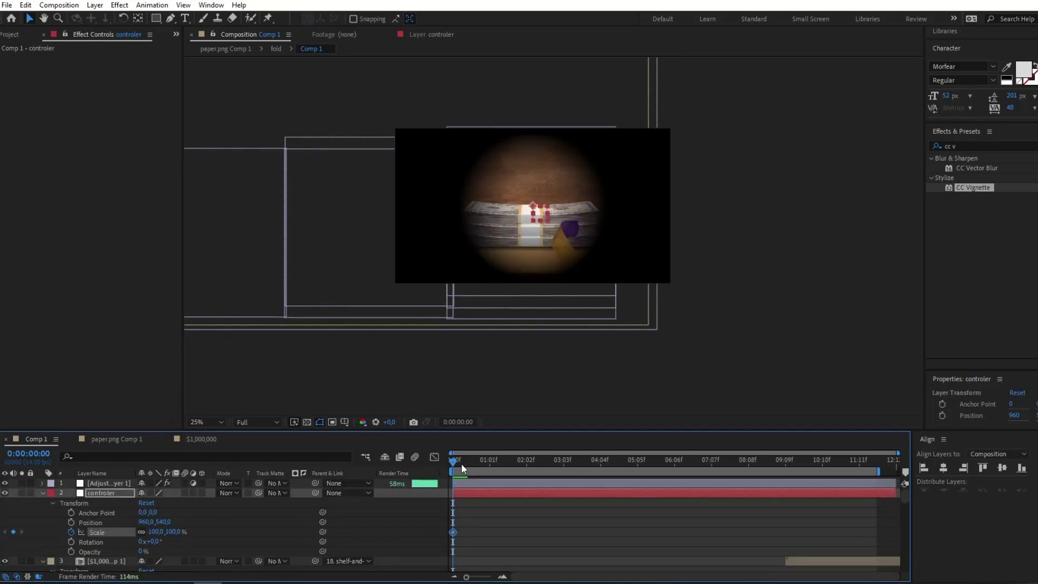
left_click_drag(463, 464, 507, 465)
left_click(13, 531)
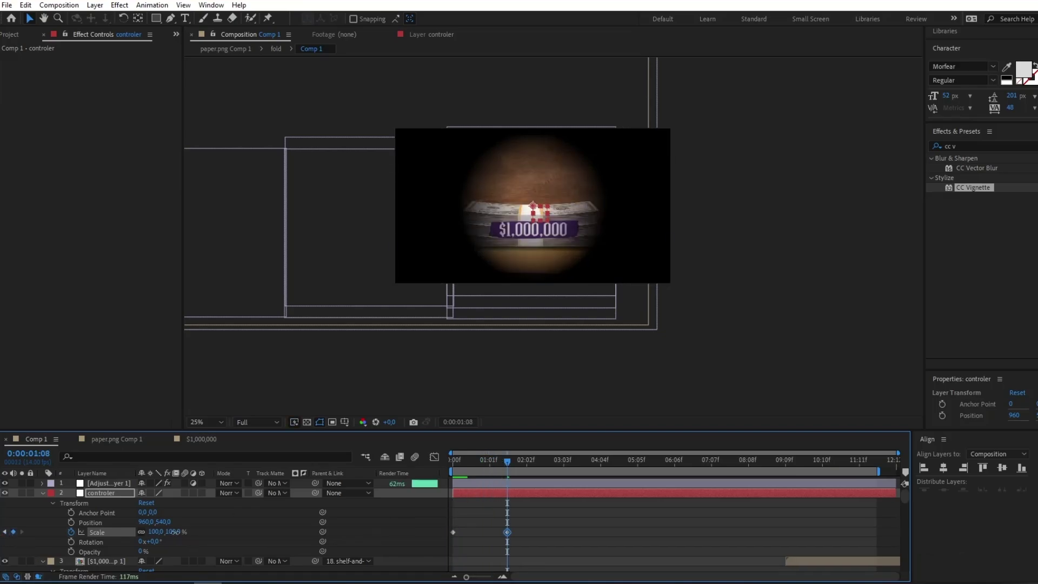
left_click_drag(174, 531, 164, 531)
left_click_drag(565, 544, 452, 521)
key("F9")
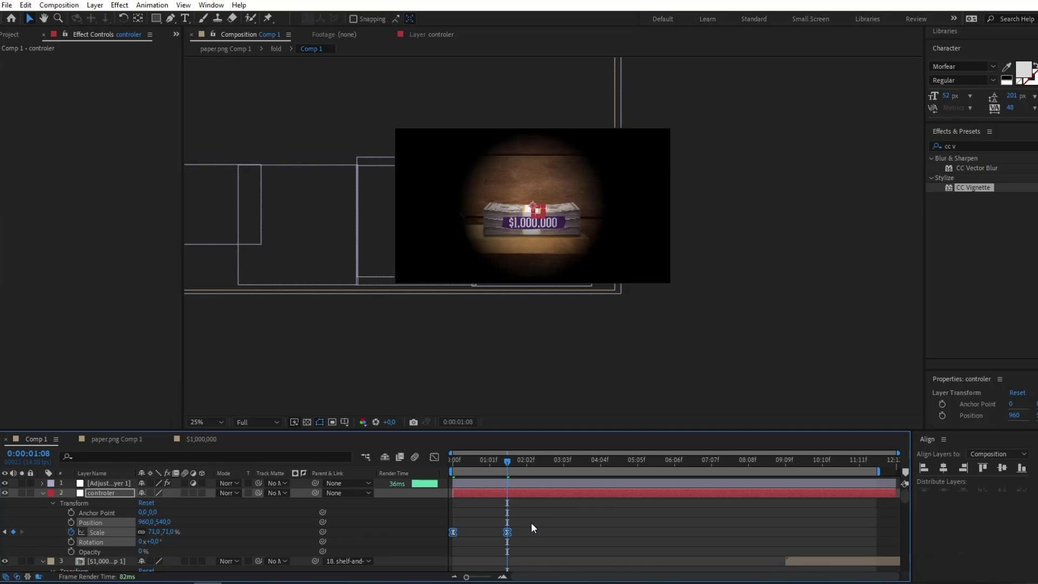
Lengthen the ease handles of both Scale keyframes in the controler's speed graph to form a sharp peak midway
key("equal")
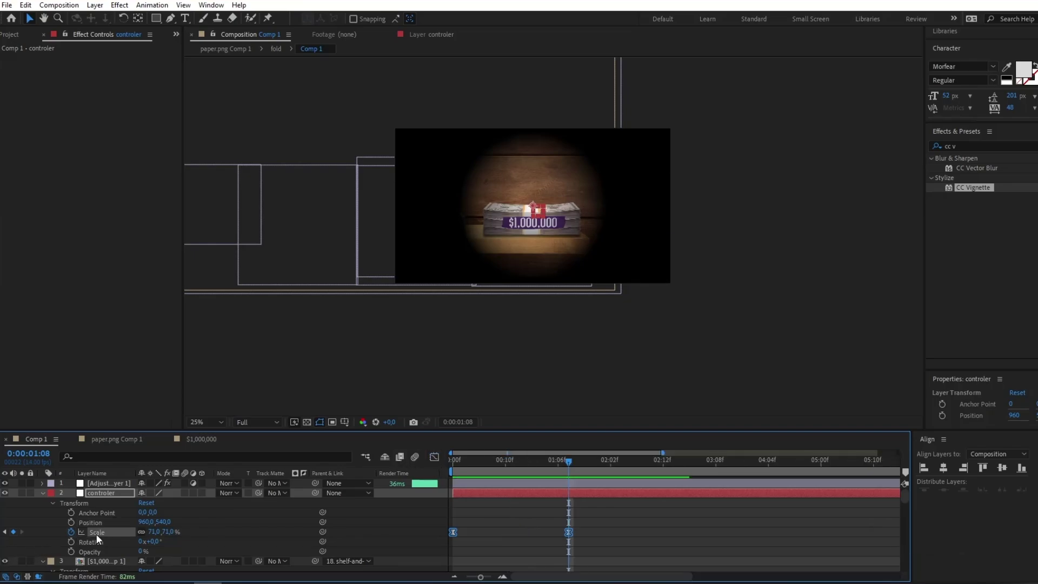
left_click(433, 461)
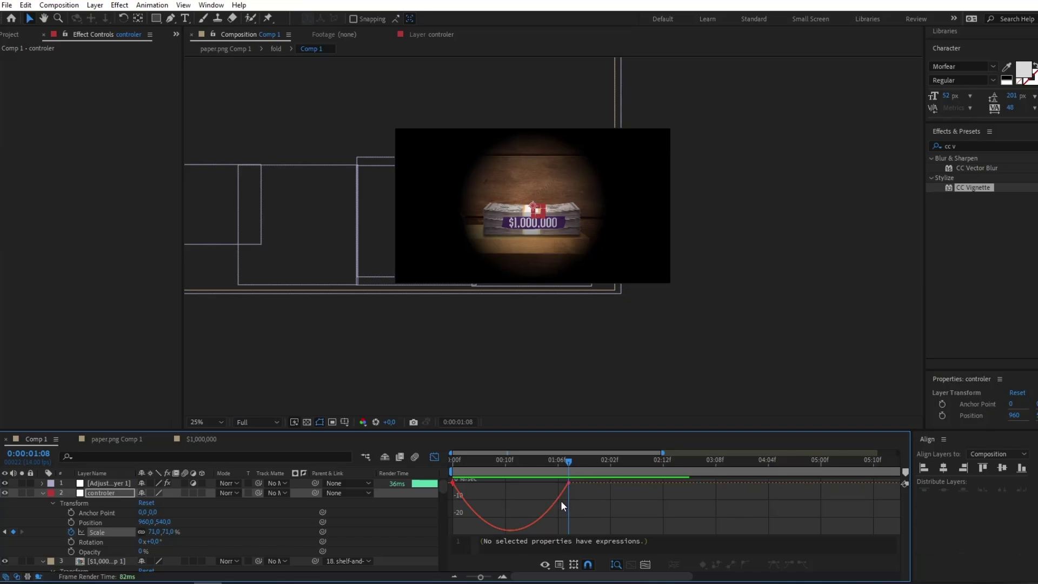
left_click(568, 482)
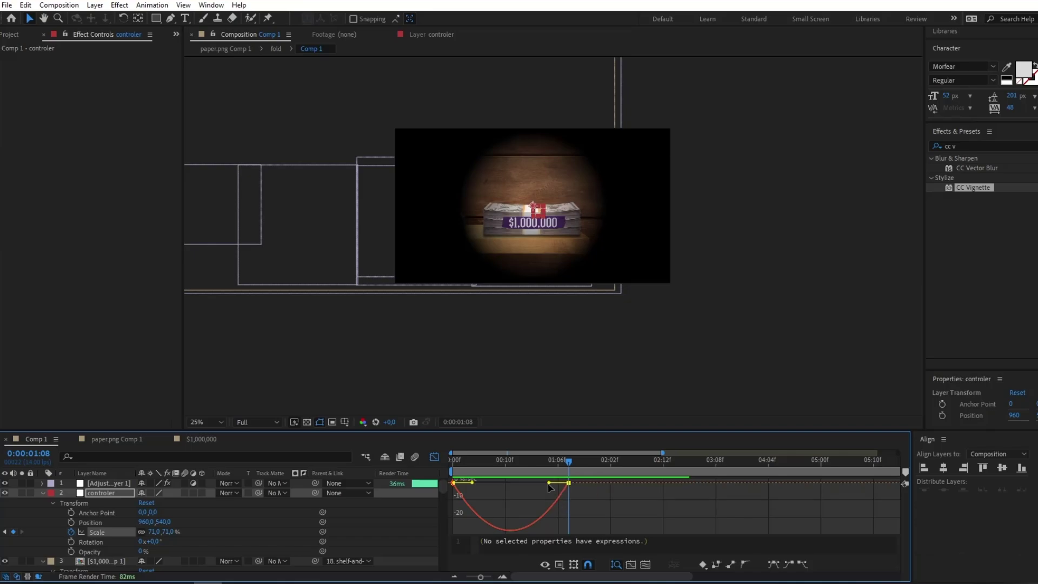
left_click_drag(549, 483, 523, 482)
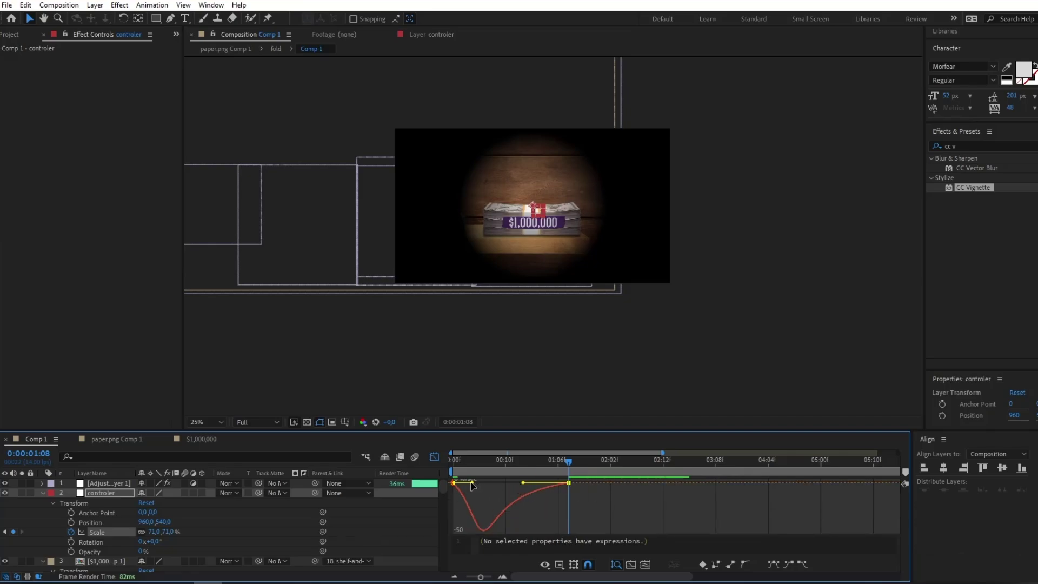
left_click_drag(471, 484, 503, 483)
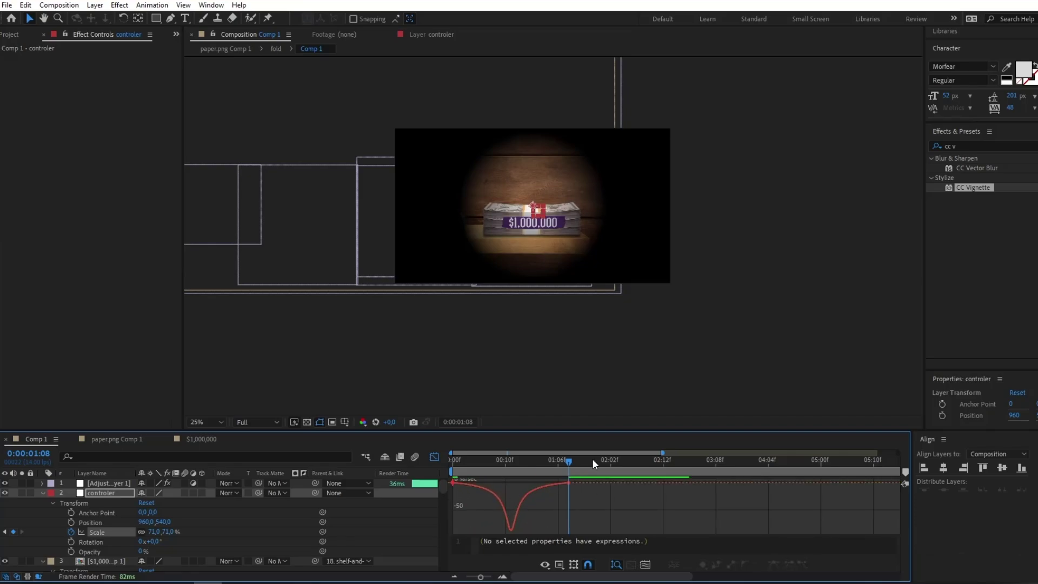
Limit the work area to about the first two seconds and preview the controler's zoom-out
left_click_drag(482, 577, 448, 580)
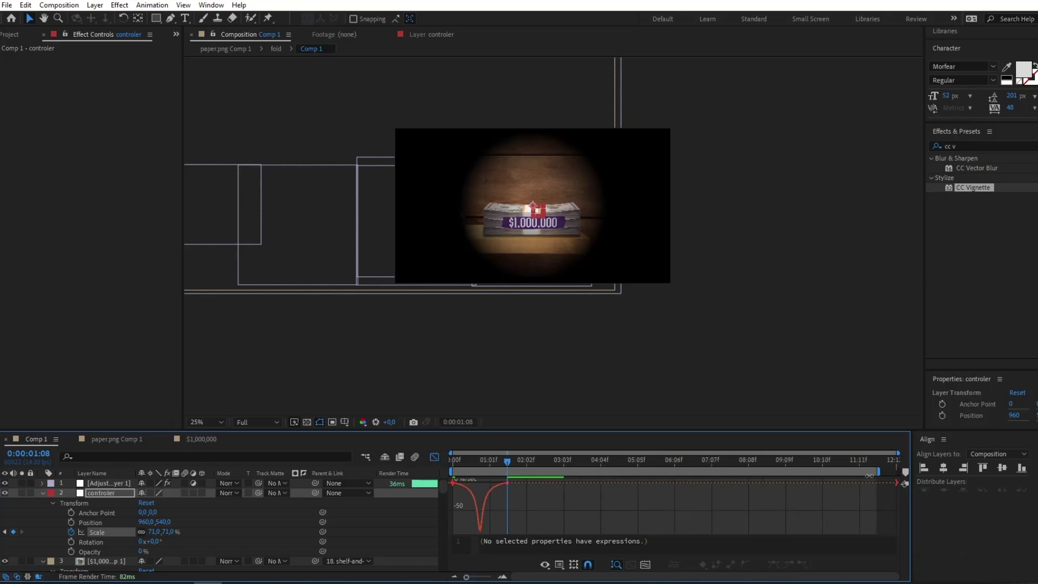
left_click_drag(877, 470, 527, 472)
key("space")
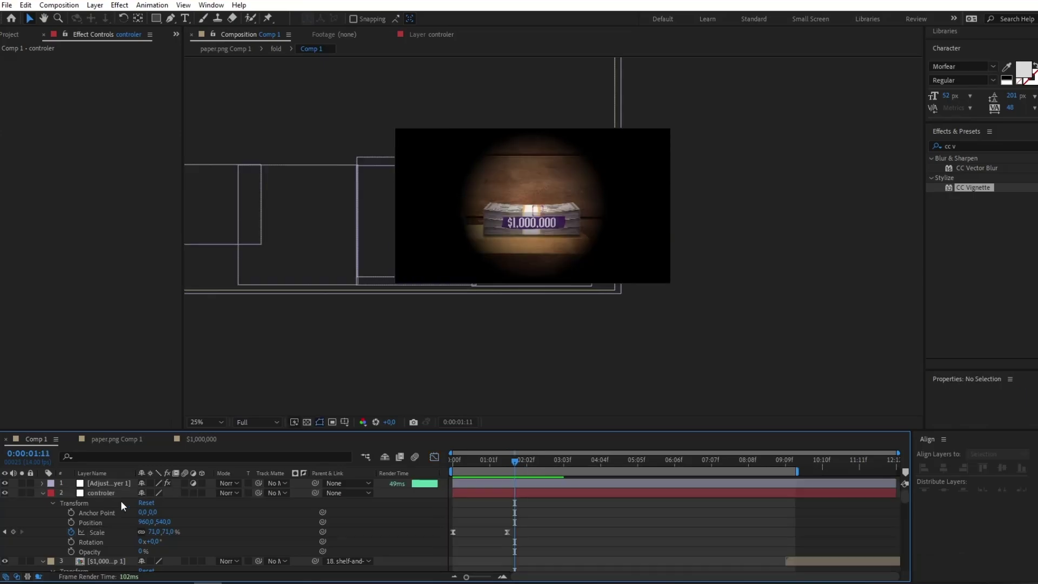
Keyframe the controler's Position at 0:00:01:11, and set its X to 1790 at 0:00:03:03 to reach the next money stack
left_click(71, 522)
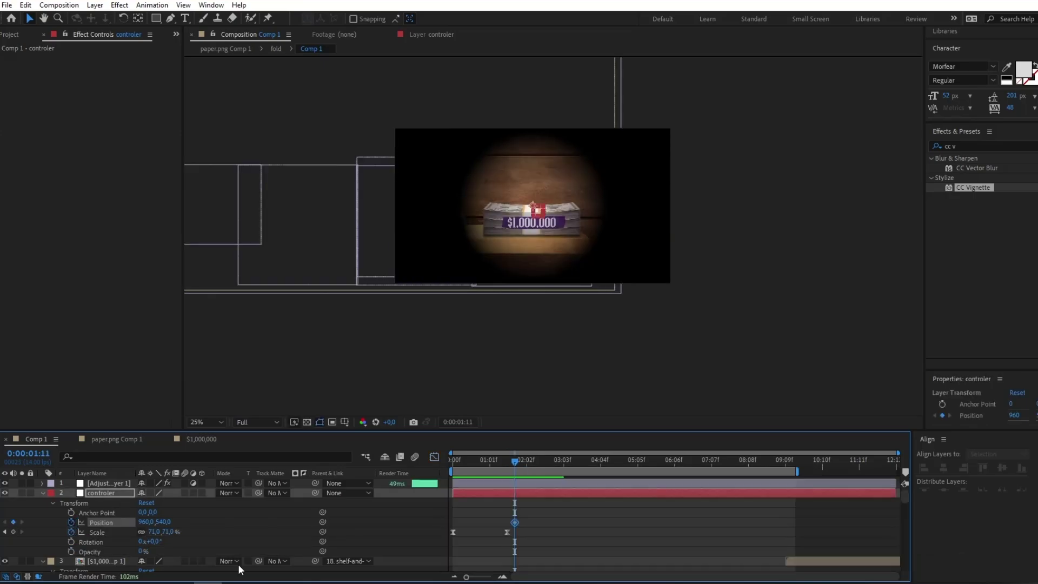
left_click_drag(470, 578, 478, 577)
left_click_drag(559, 459, 593, 465)
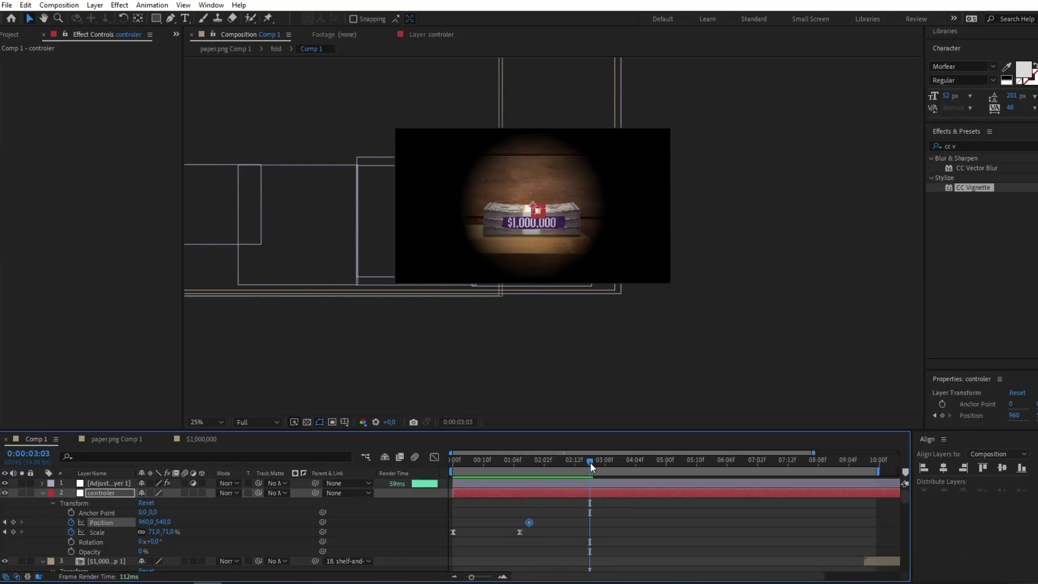
left_click(14, 521)
left_click_drag(145, 522, 598, 498)
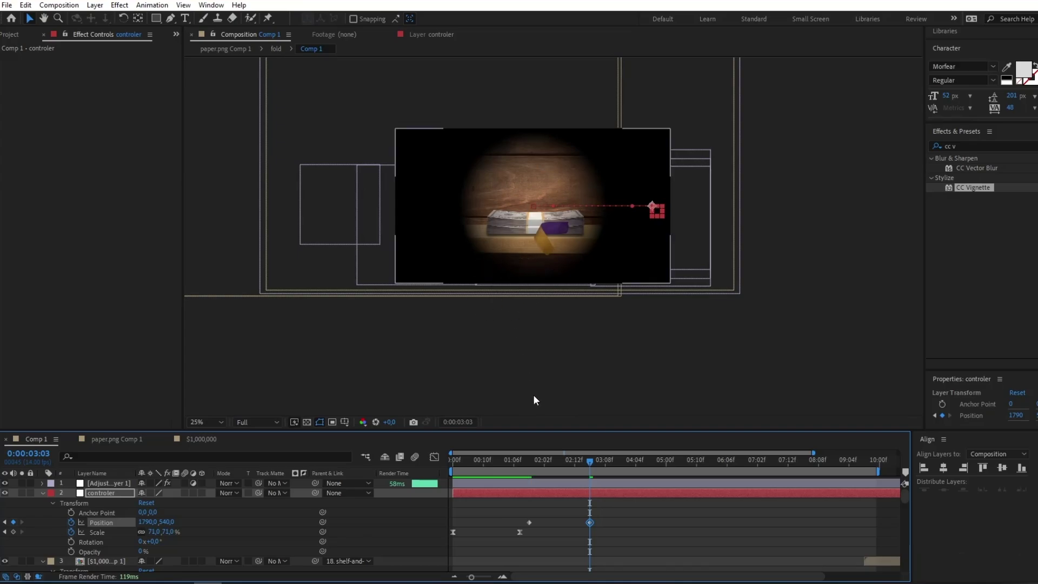
Apply Easy Ease to both Position keyframes of the controler layer
left_click_drag(622, 505, 515, 526)
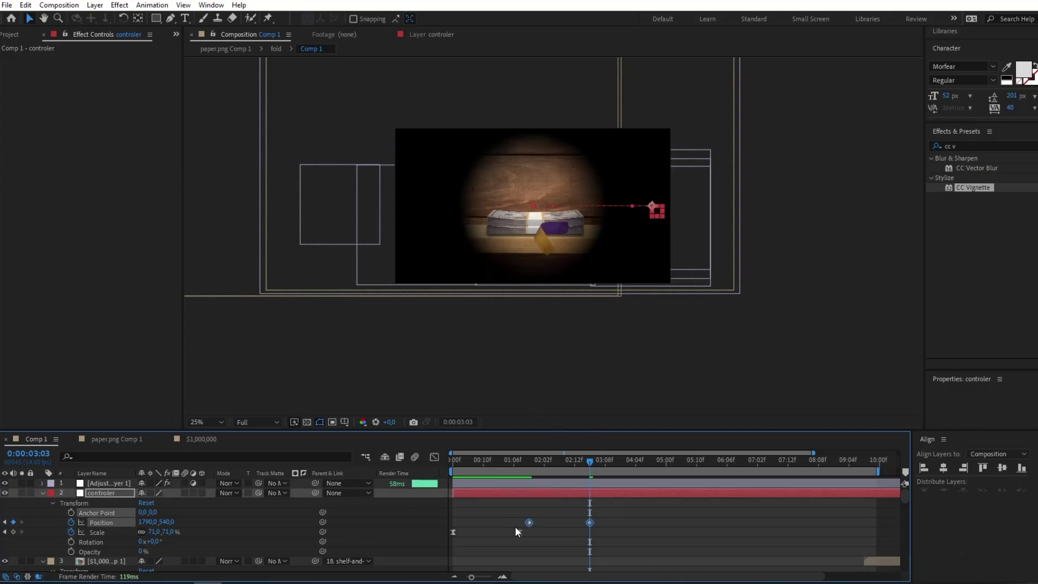
key("F9")
left_click(648, 518)
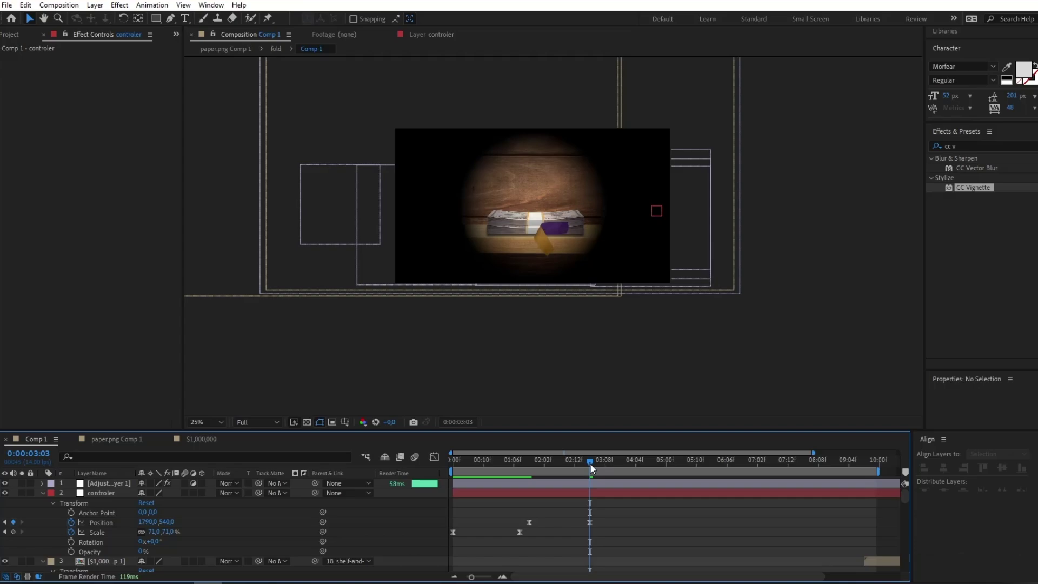
Repeat the controler's 0:00:03:03 Position keyframe after a pause, then keyframe Position X at 2608 at 0:00:06:10 to reach the next stack
left_click(590, 522)
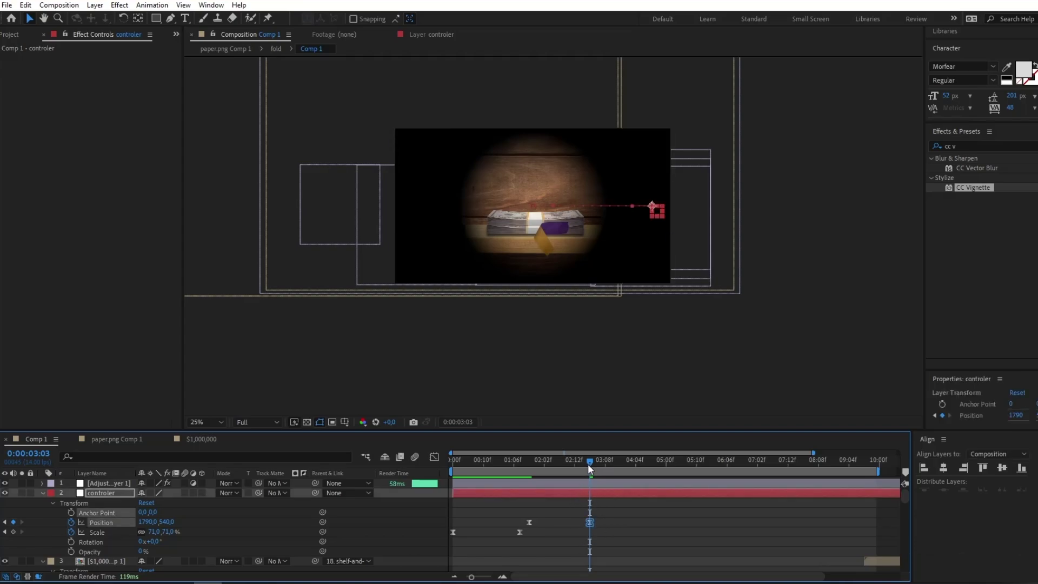
left_click_drag(588, 464, 693, 463)
left_click(684, 508)
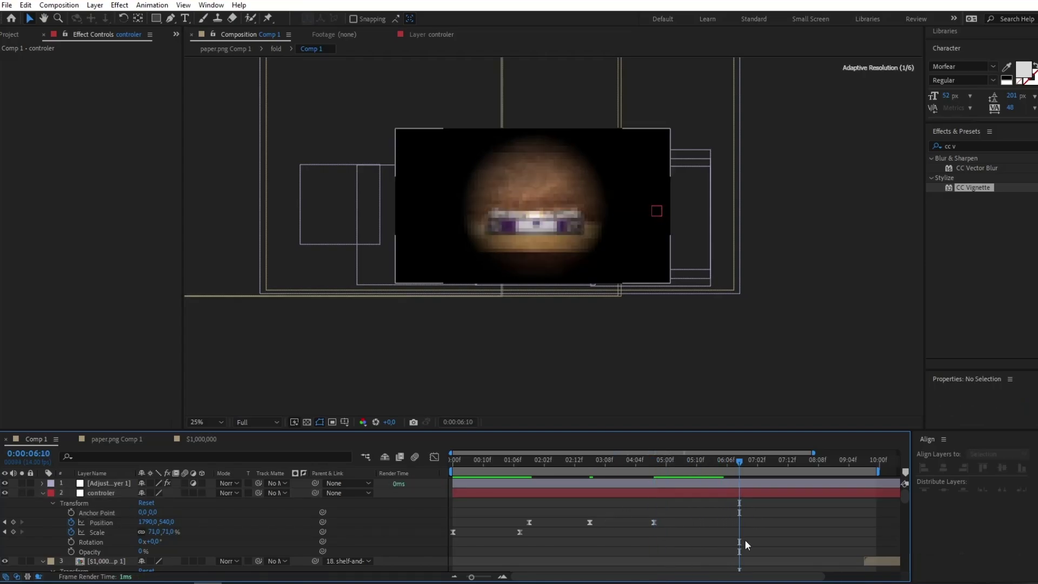
left_click(13, 522)
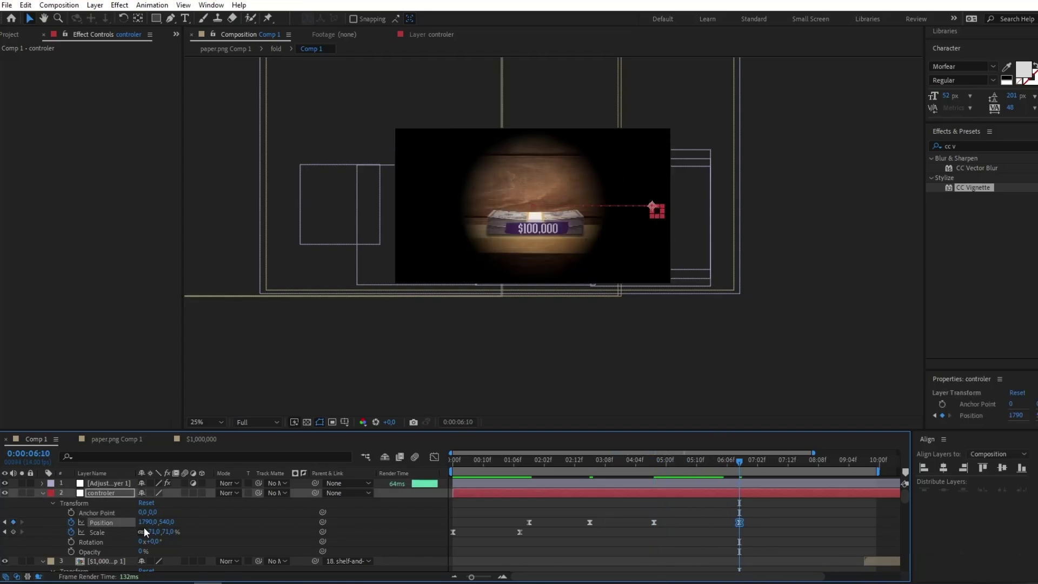
left_click_drag(144, 527, 563, 464)
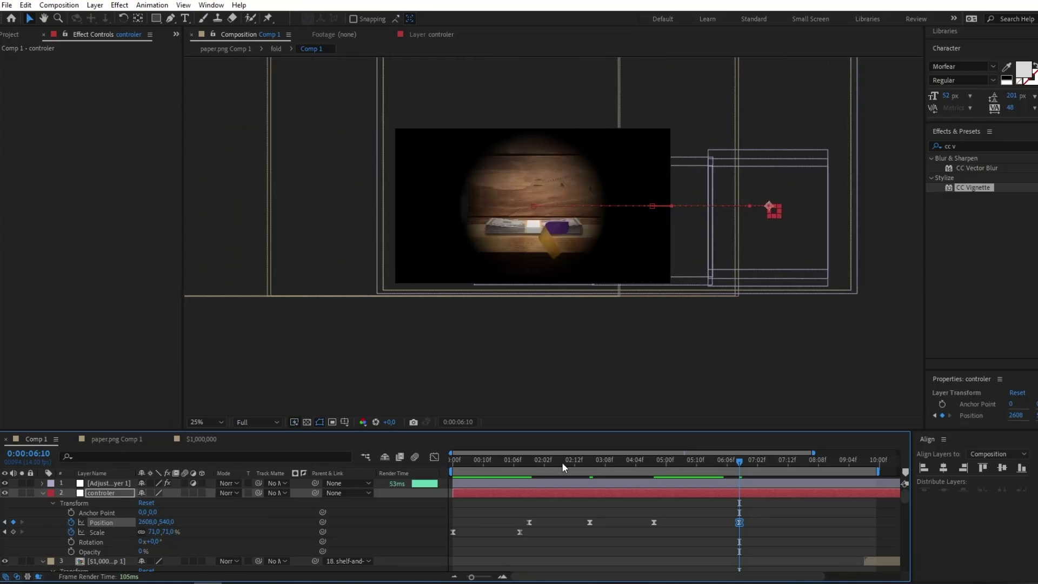
Hold the controler's Position with a keyframe at 0:00:07:08, then keyframe X at 3159 at 0:00:09:10 to reach the last stack
left_click_drag(770, 524, 712, 512)
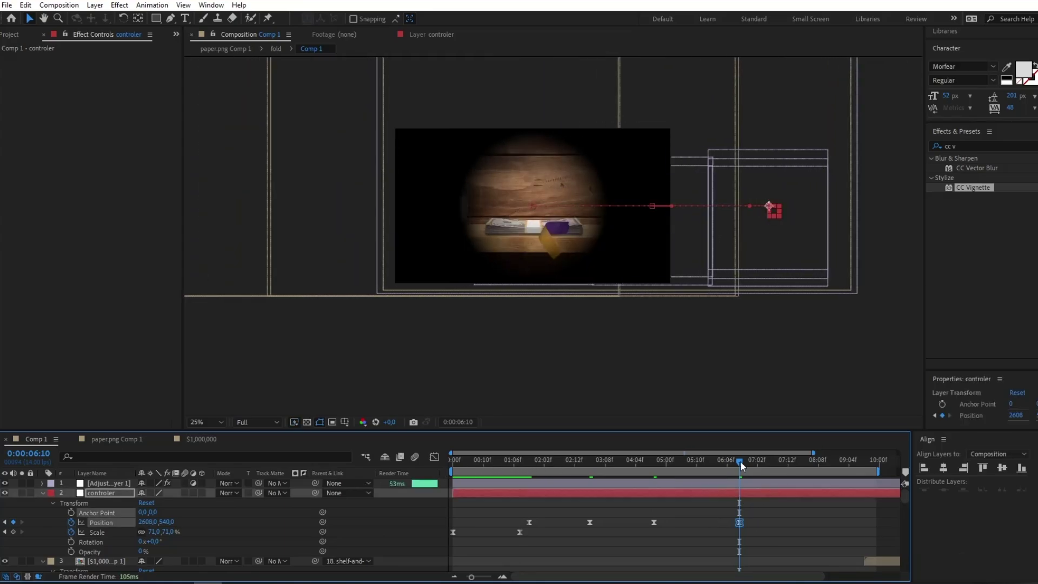
left_click_drag(740, 459, 776, 462)
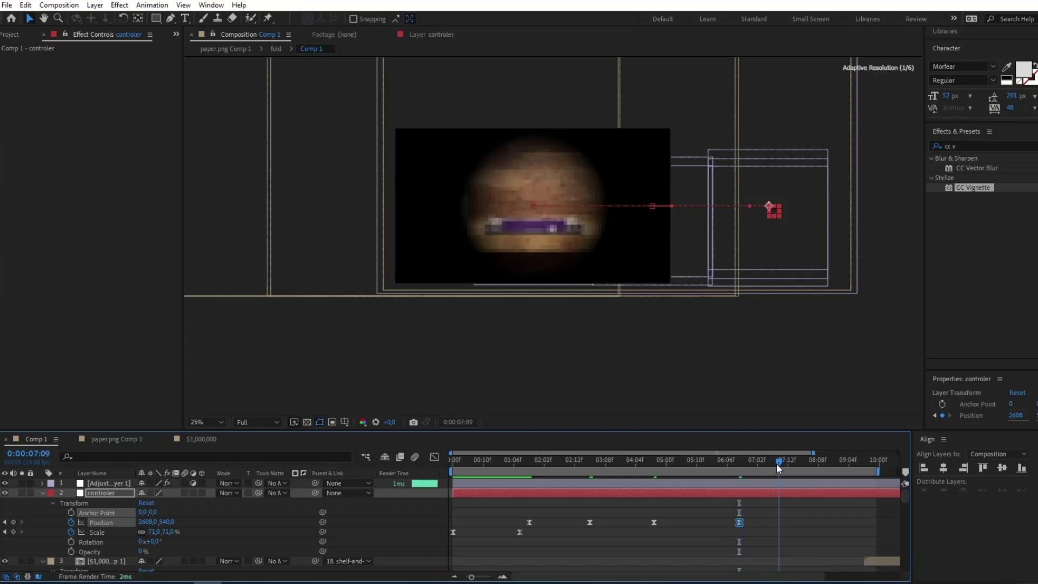
key("ctrl+v")
left_click(802, 540)
scroll(802, 540, "right", 3)
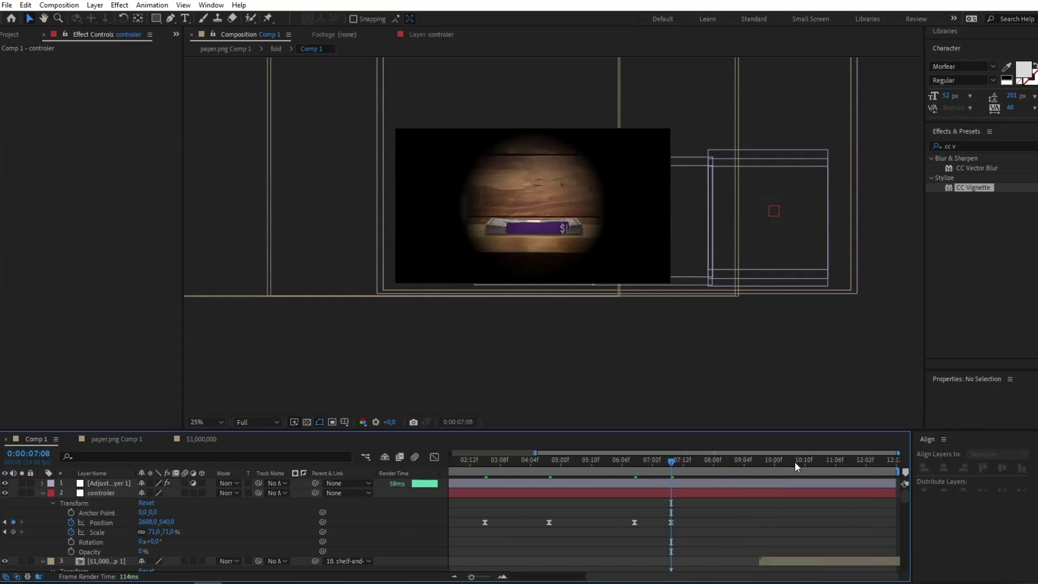
left_click(761, 464)
key("ctrl+v")
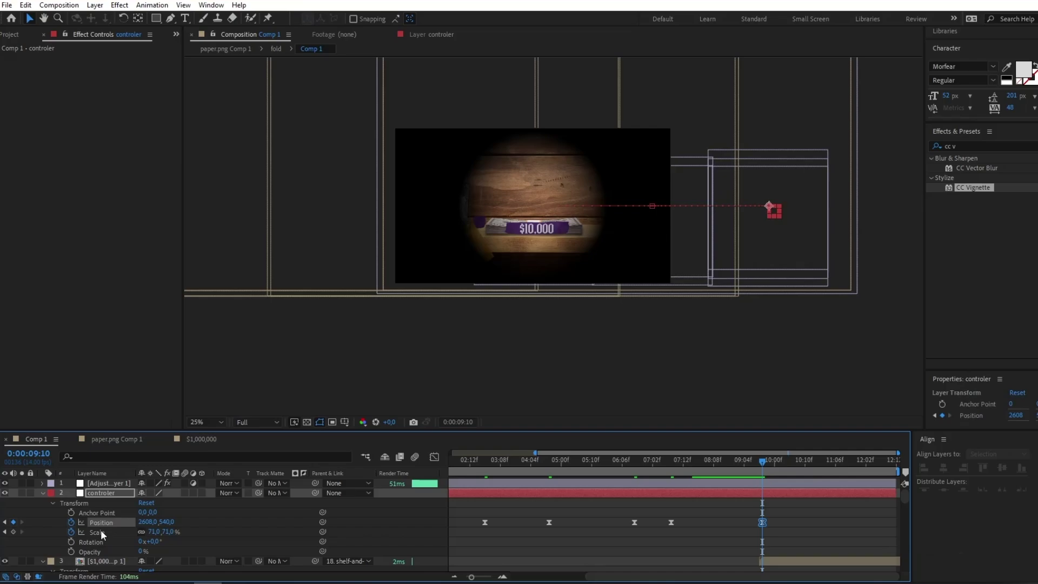
left_click_drag(146, 521, 471, 519)
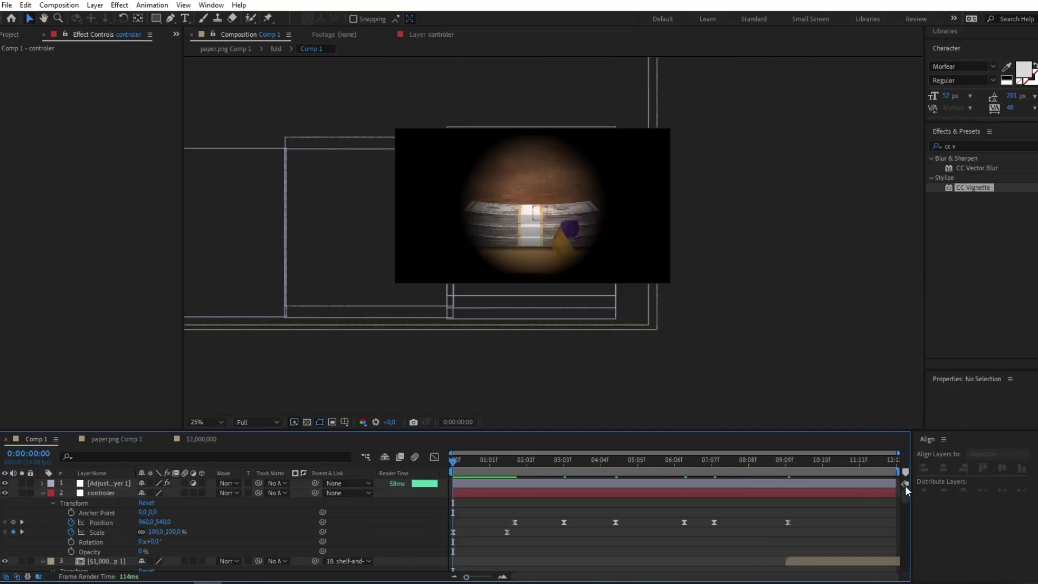
Fit the composition to the viewer and play back the whole camera move
left_click(208, 422)
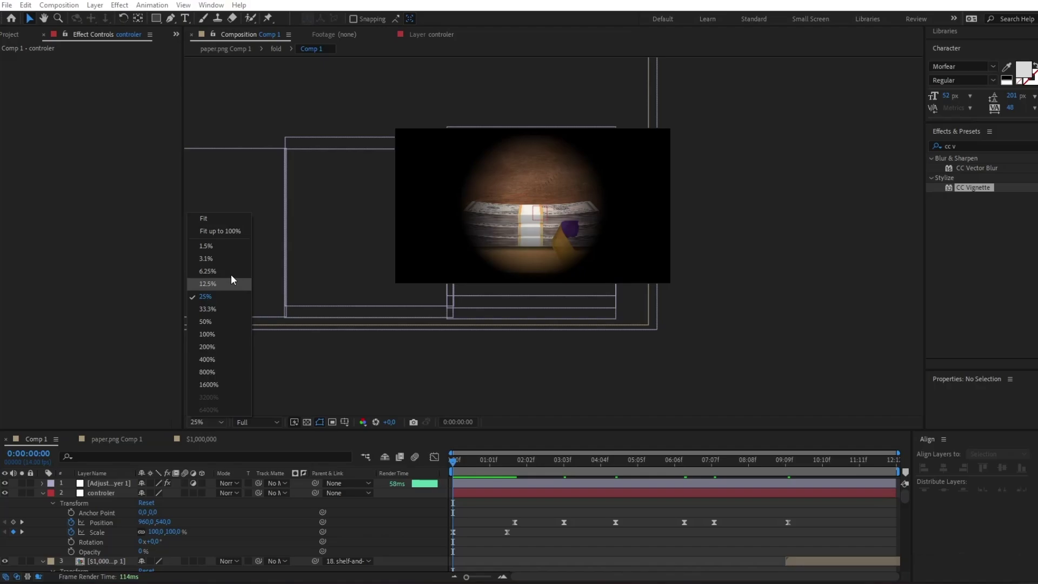
left_click(201, 218)
key("space")
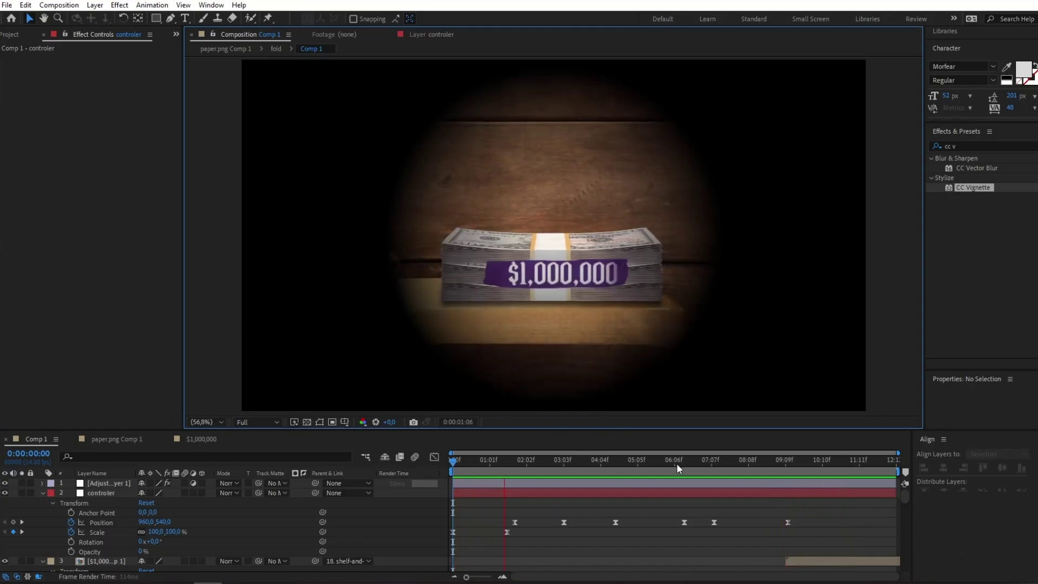
Shift the 100000 text layer and its fold layer earlier, starting the fold at about 0:00:02:01 as the camera moves across
mouse_move(517, 462)
left_mouse_down()
mouse_move(557, 463)
mouse_move(532, 459)
left_mouse_up()
scroll(895, 511, "down", 5)
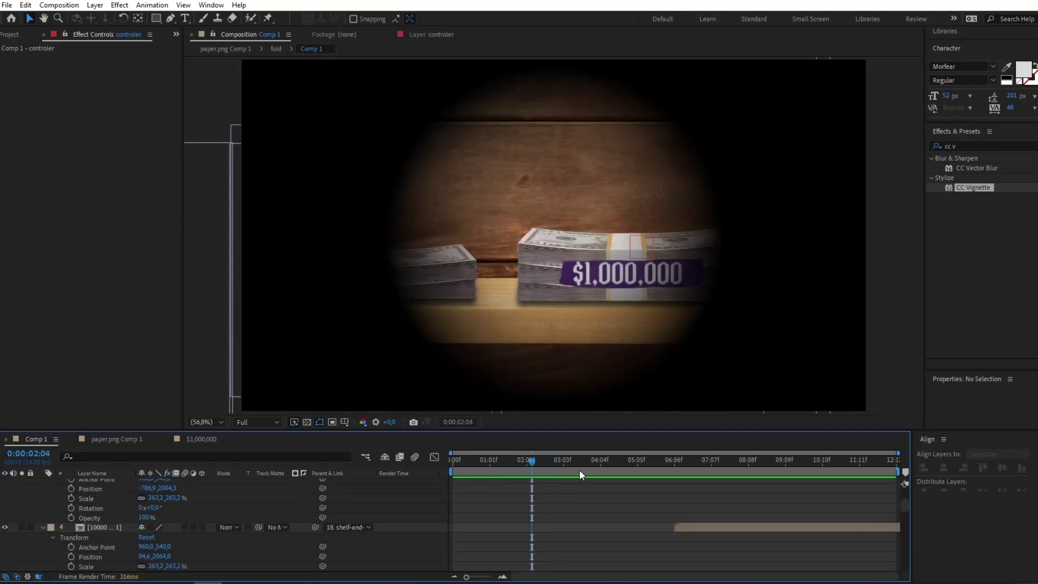
scroll(579, 469, "down", 3)
scroll(588, 481, "down", 2)
scroll(578, 502, "up", 2)
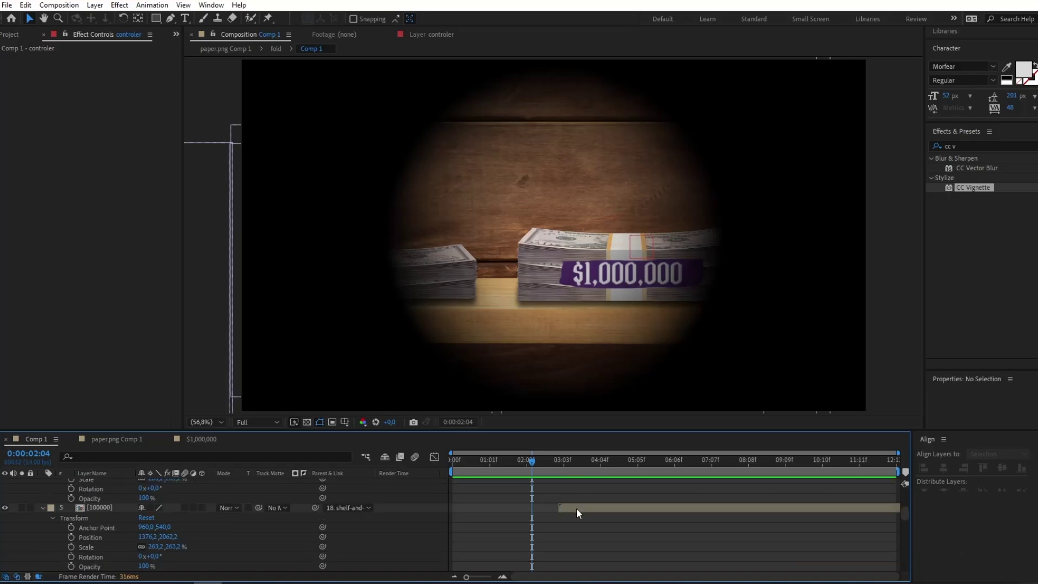
left_click_drag(576, 508, 548, 508)
key("space")
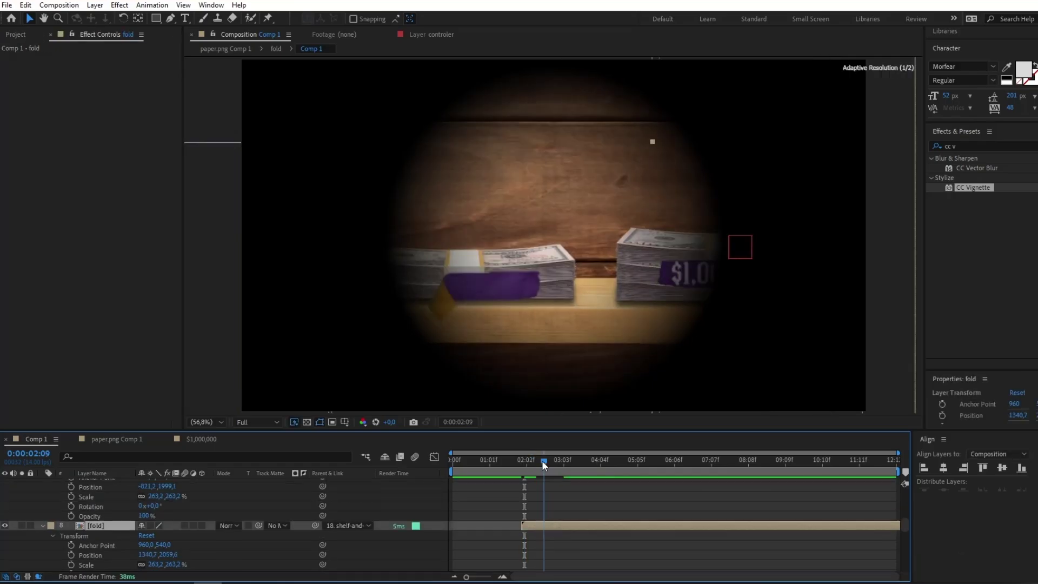
Adjust the timing of the following stacks' layers, trimming the start of the layer 7 fold to about 0:00:07:11
left_click_drag(541, 460, 655, 480)
scroll(685, 505, "down", 3)
left_click_drag(695, 509, 676, 508)
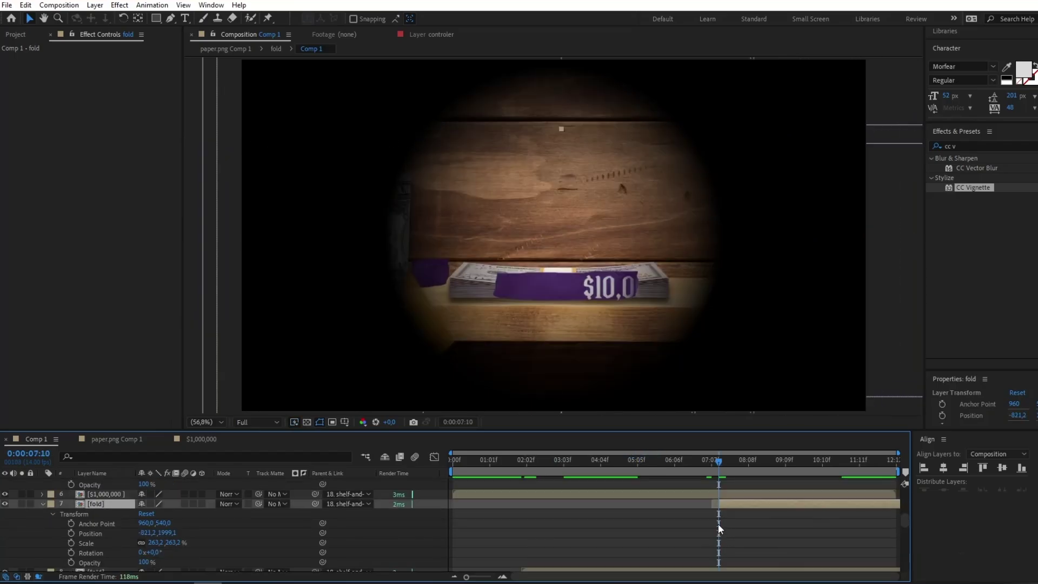
left_click(722, 512)
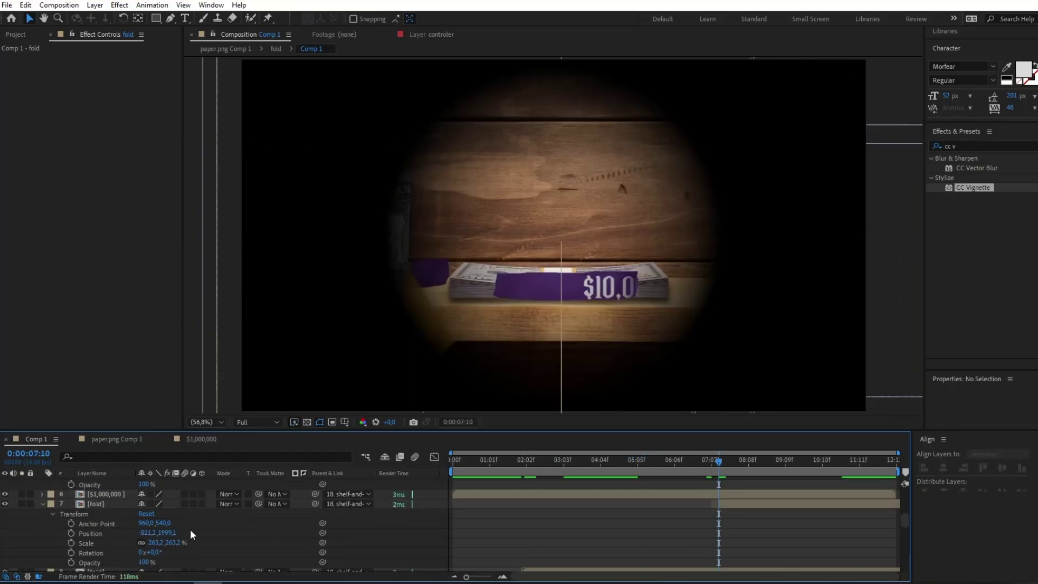
left_click_drag(718, 461, 726, 470)
left_click_drag(714, 504, 721, 505)
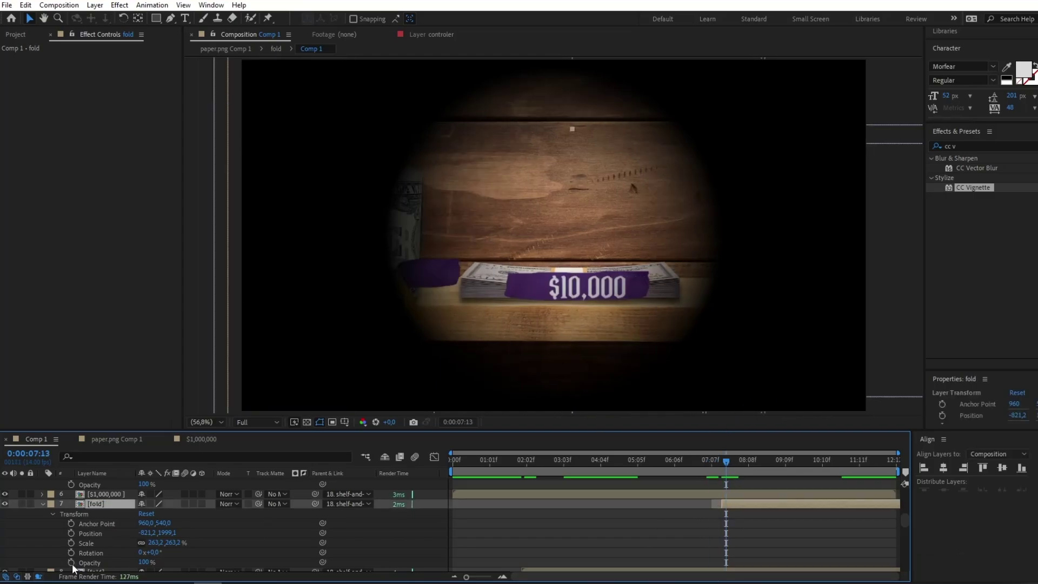
Fade in the layer 7 fold with eased Opacity keyframes from 0% at 0:00:07:11 to 100% a few frames on
left_click(71, 563)
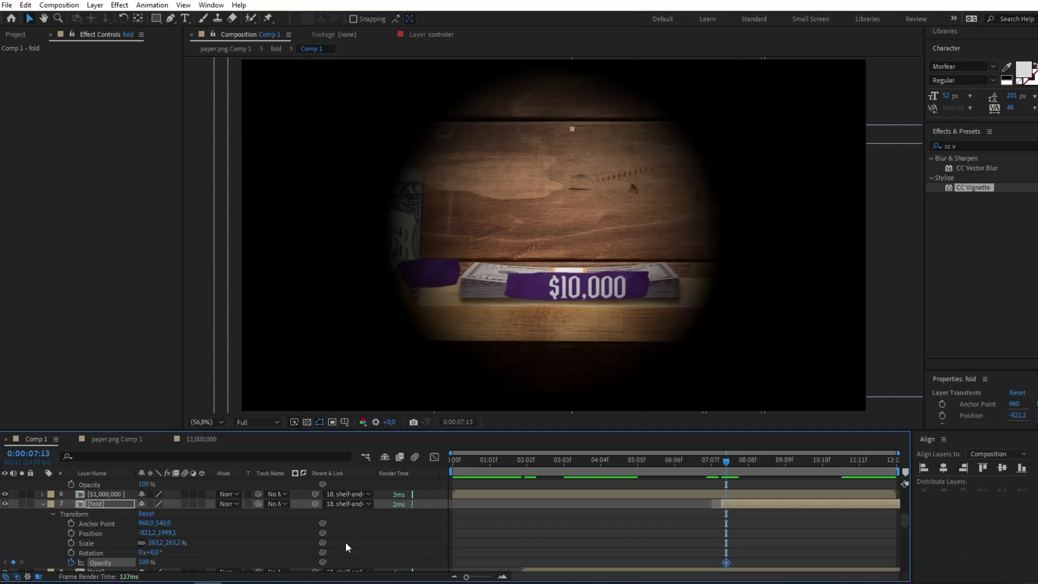
left_click(722, 458)
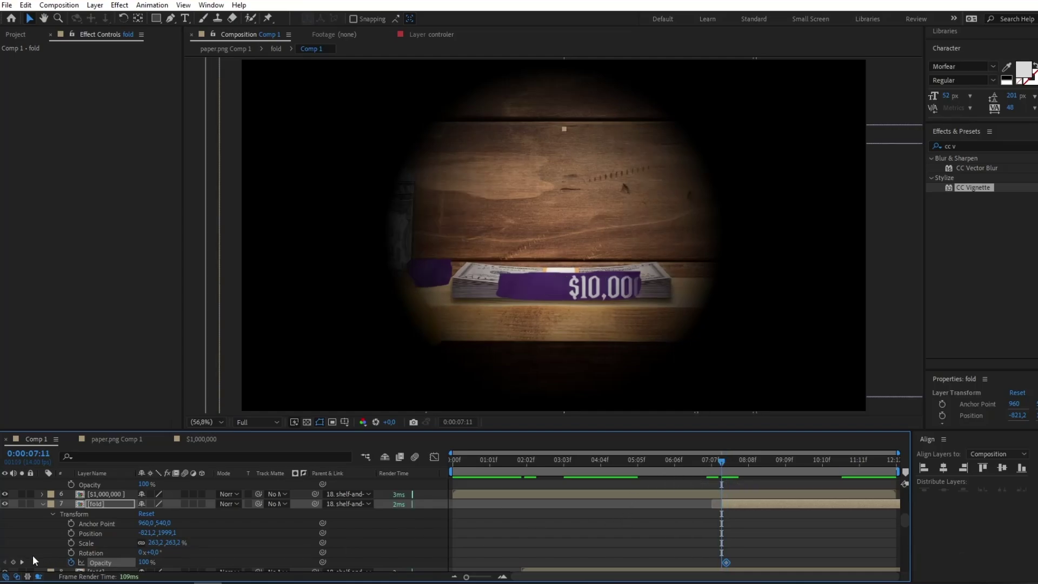
left_click_drag(143, 564, 22, 568)
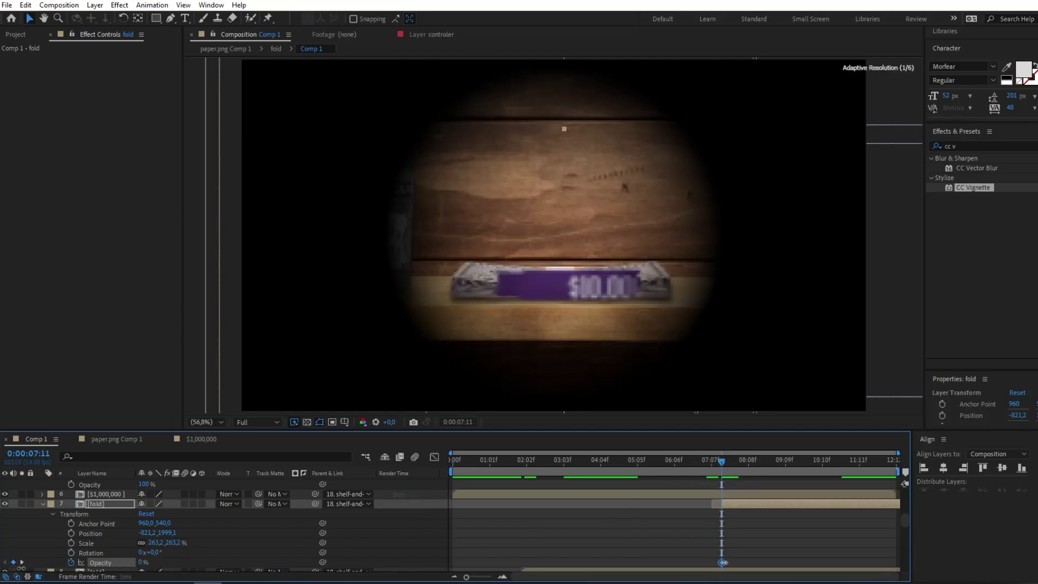
left_click_drag(761, 539, 715, 566)
left_click(690, 542)
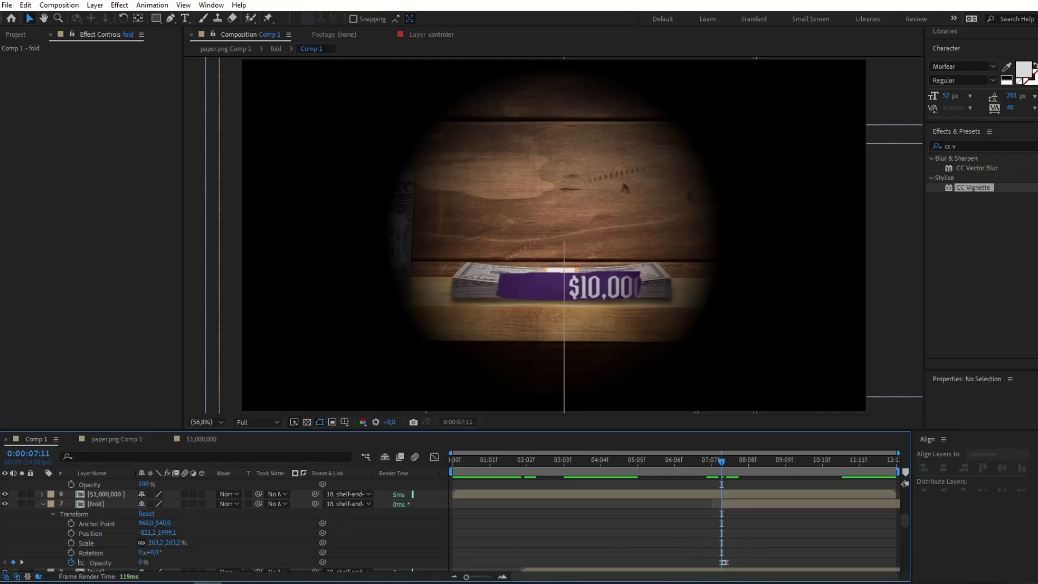
key("space")
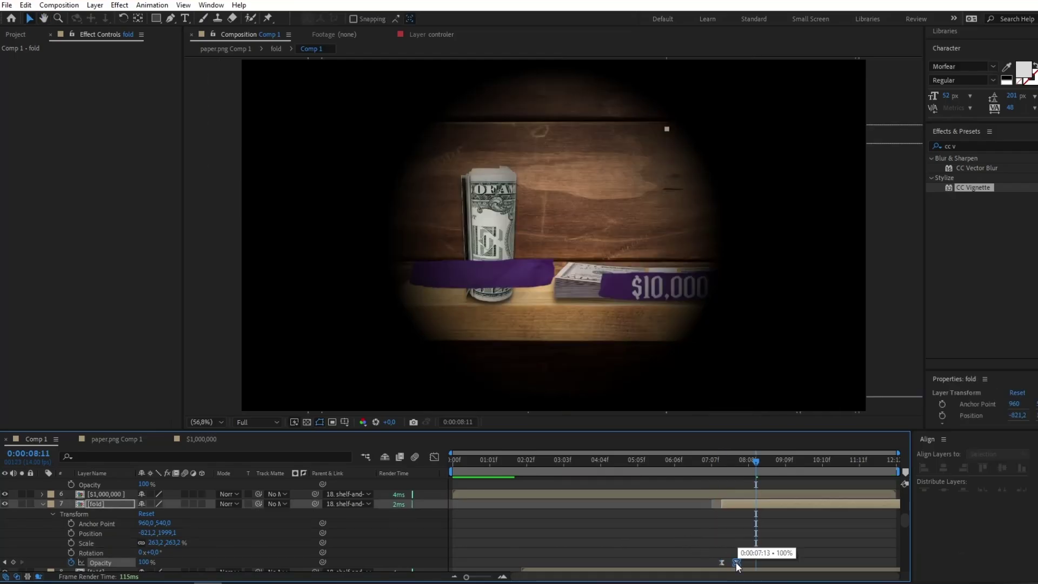
left_click_drag(736, 562, 737, 562)
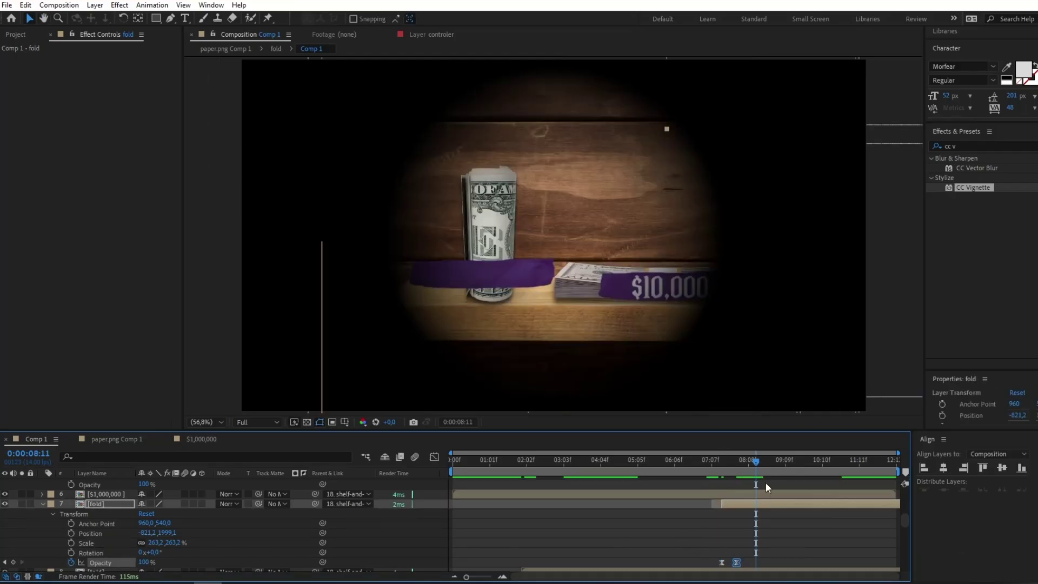
left_click_drag(750, 462, 716, 460)
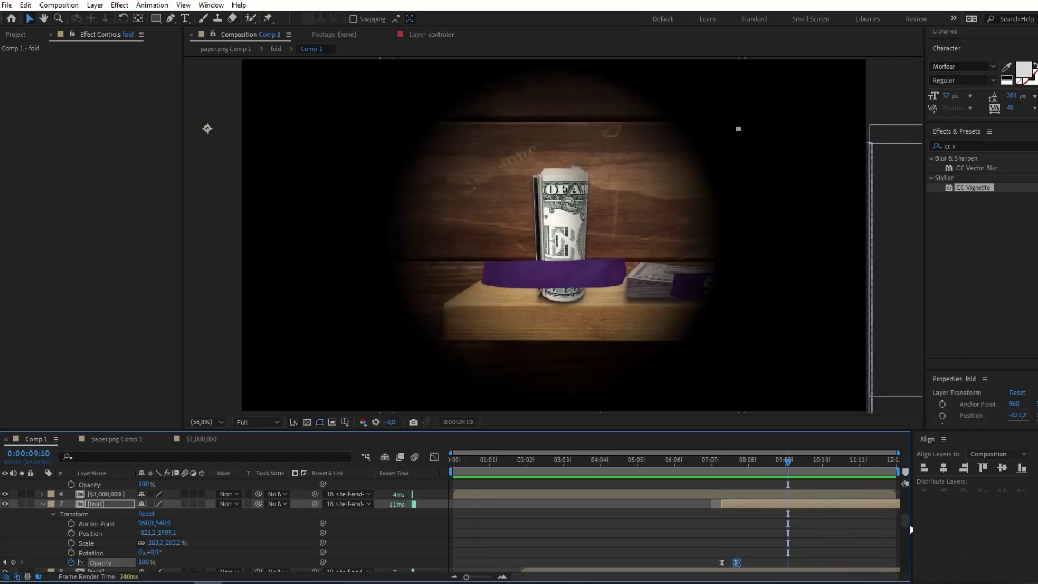
Shift the text layers earlier to match the camera arriving at each stack, bringing 10000 Comp 1 to about 0:00:05:12
mouse_move(905, 521)
left_mouse_down()
mouse_move(901, 482)
mouse_move(903, 507)
left_mouse_up()
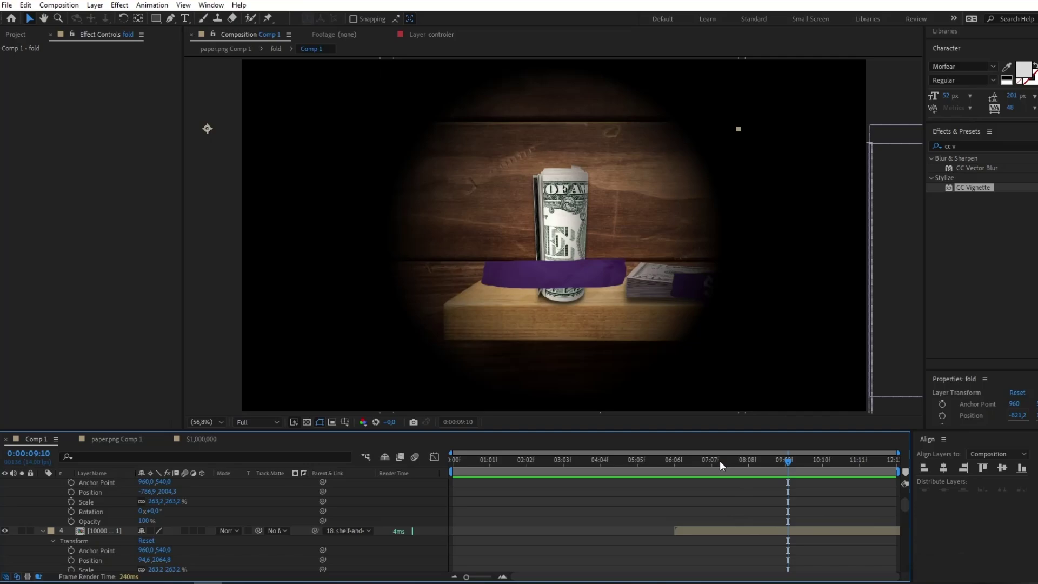
left_click_drag(719, 459, 654, 456)
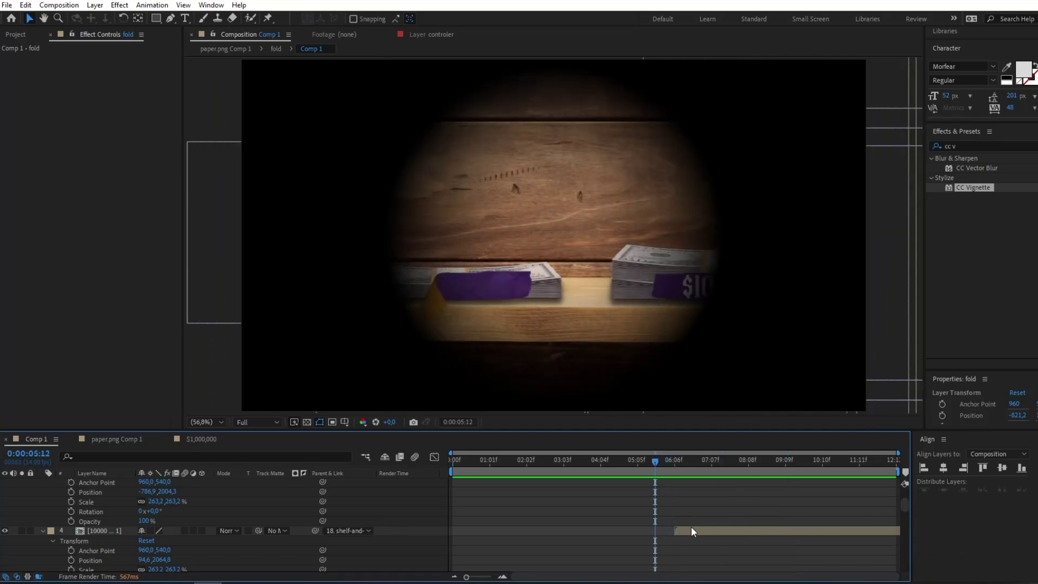
left_click_drag(690, 528, 673, 530)
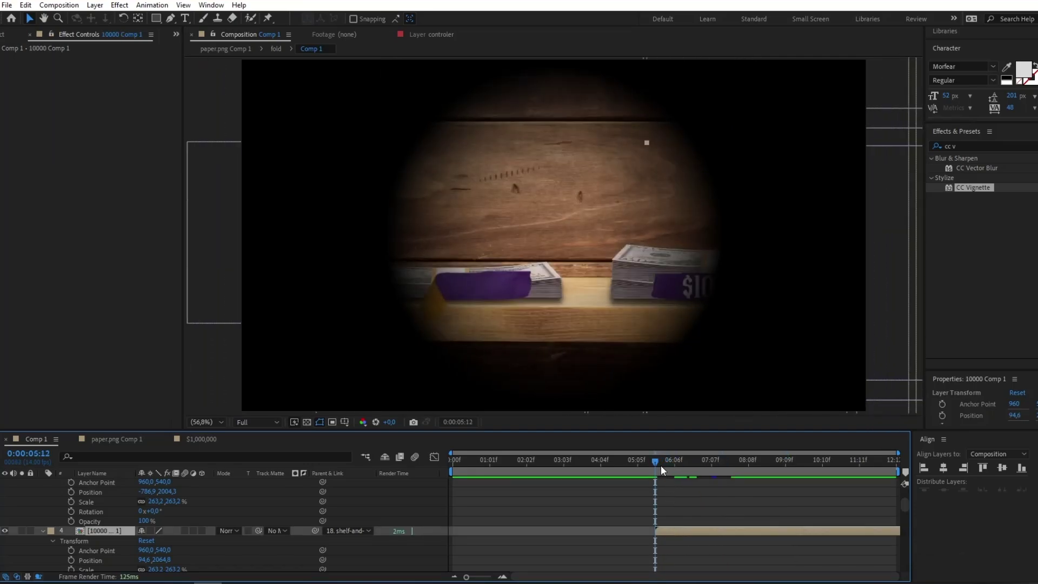
left_click_drag(658, 459, 692, 461)
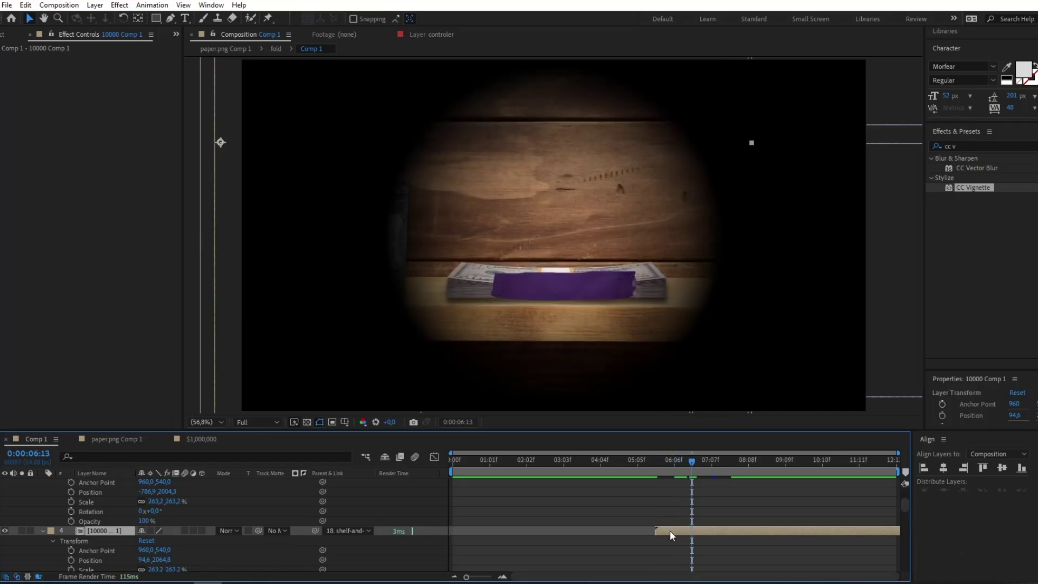
left_click_drag(669, 530, 663, 530)
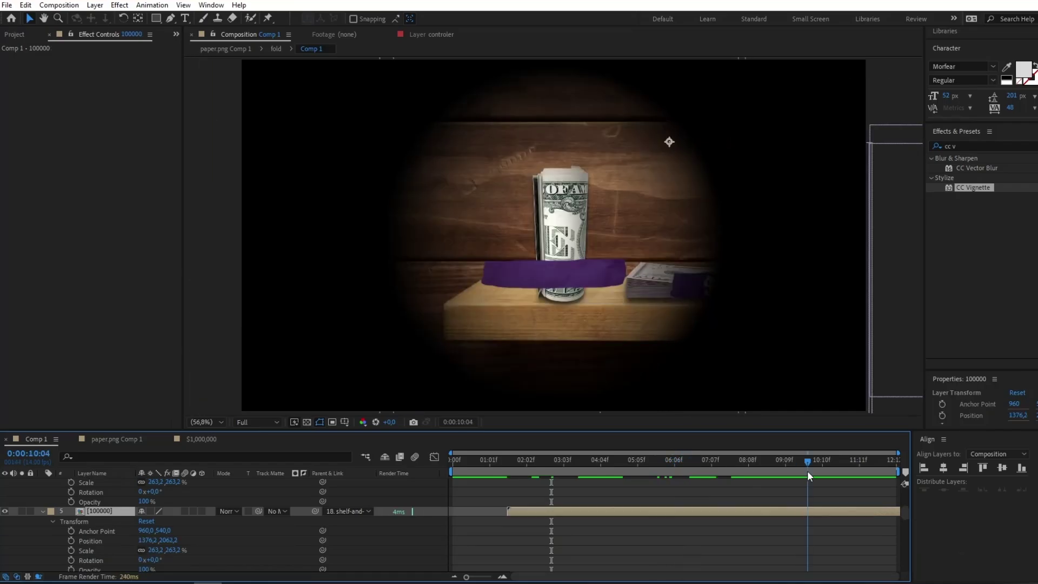
left_click_drag(807, 468, 793, 467)
left_click_drag(905, 511, 897, 478)
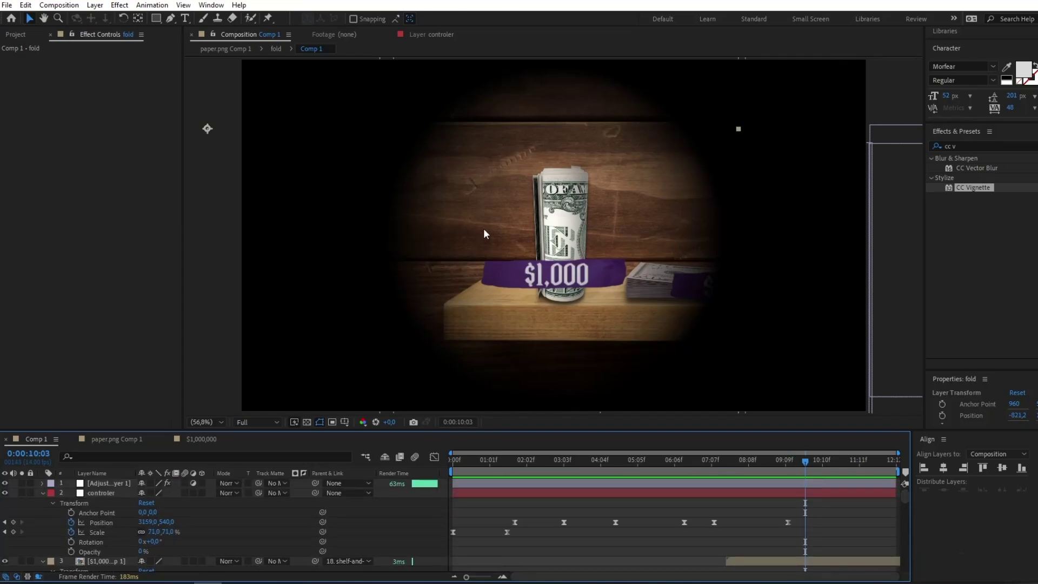
Draw a rectangle shape layer slightly larger than the composition frame to cover the whole scene
left_click_drag(906, 498, 905, 563)
right_click(537, 345)
left_click(494, 489)
scroll(547, 166, "down", 3)
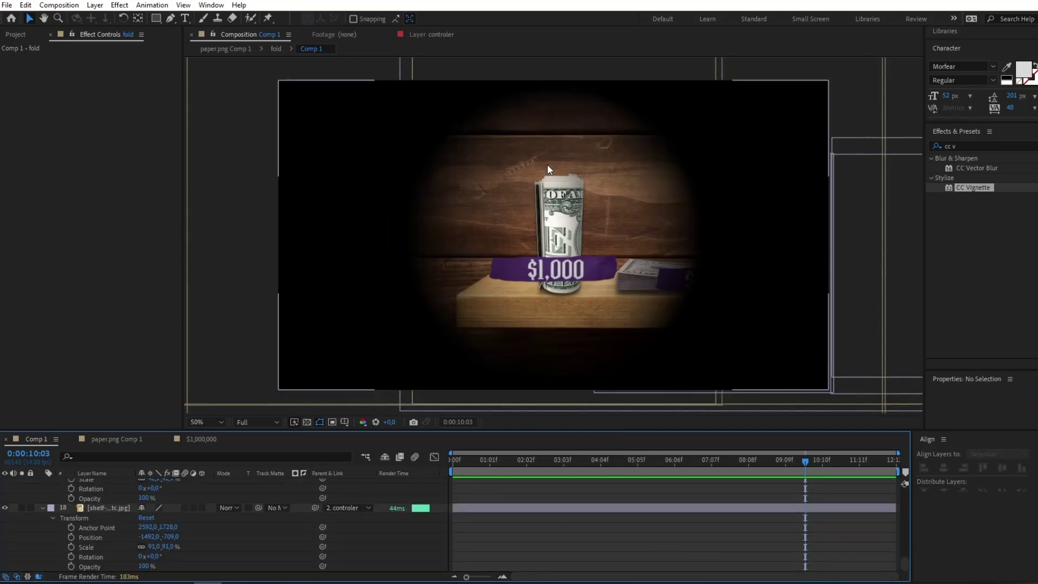
left_click(156, 19)
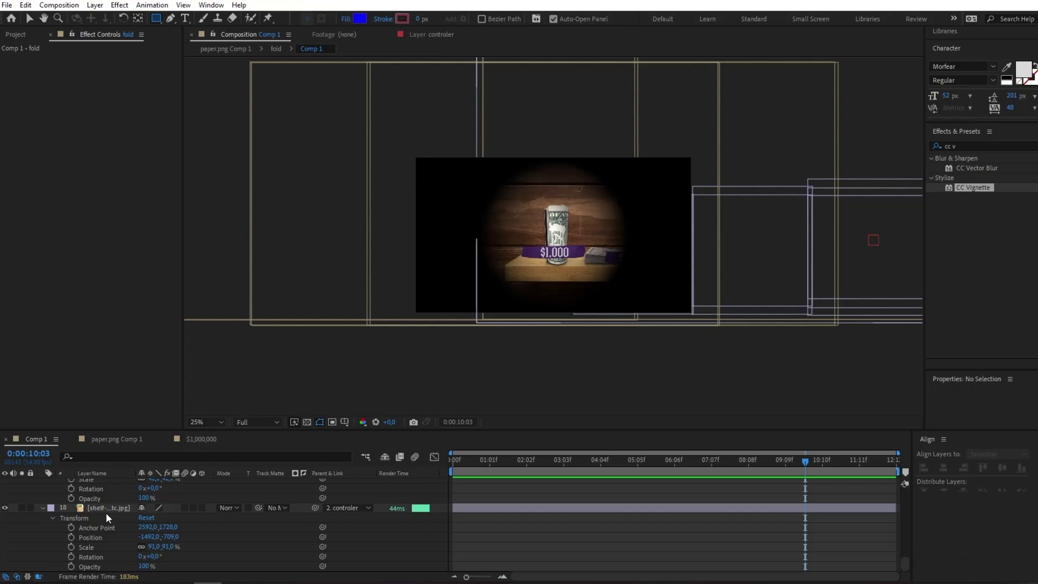
left_click_drag(401, 148, 691, 312)
Set the rectangle's fill to dark red, AE0000
left_click(360, 18)
left_click_drag(620, 442, 618, 372)
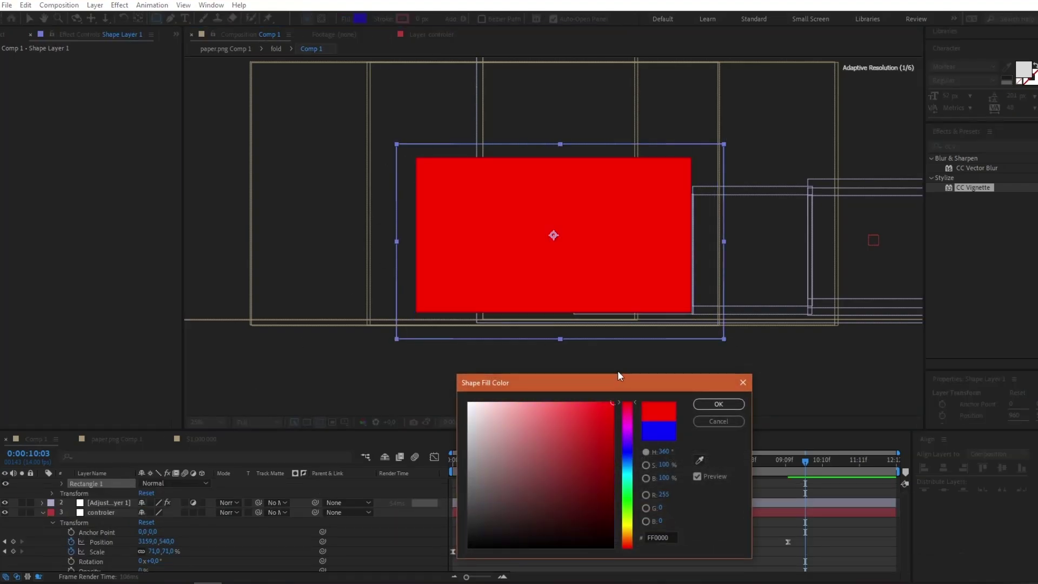
left_click(614, 456)
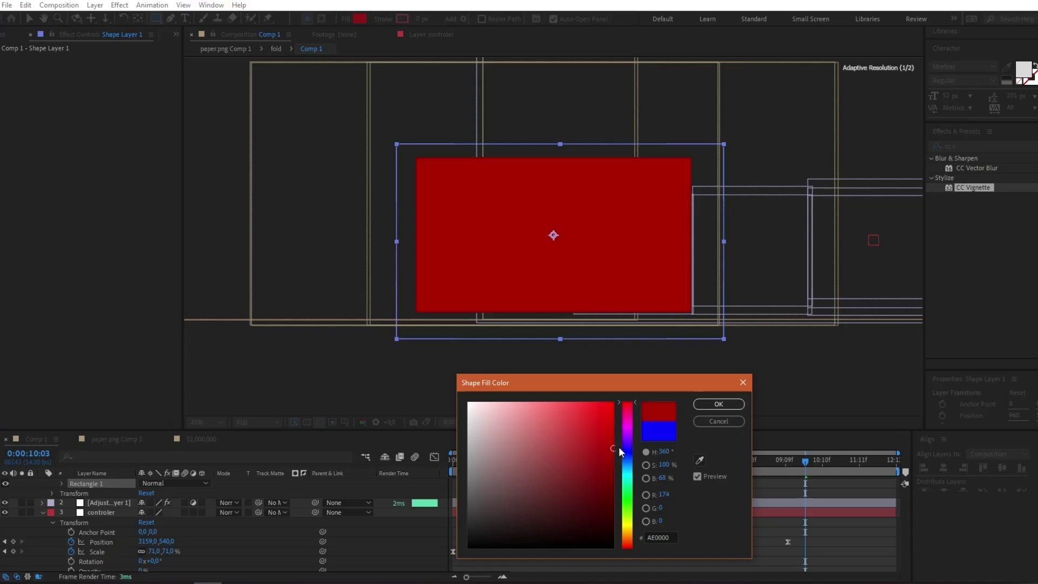
left_click(718, 404)
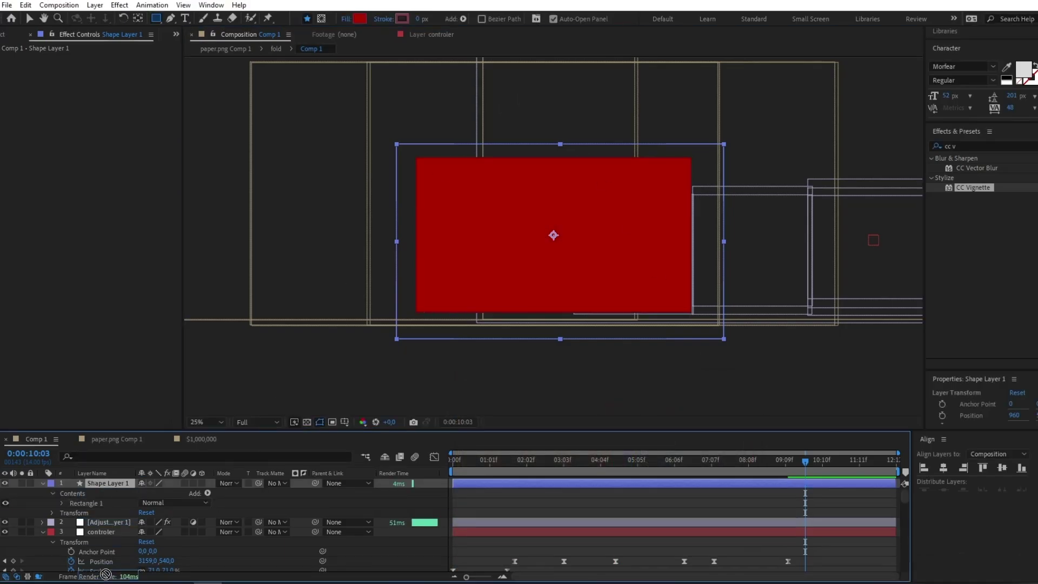
Move the red rectangle layer down the layer stack to sit directly above the shelf image layer
scroll(101, 563, "down", 15)
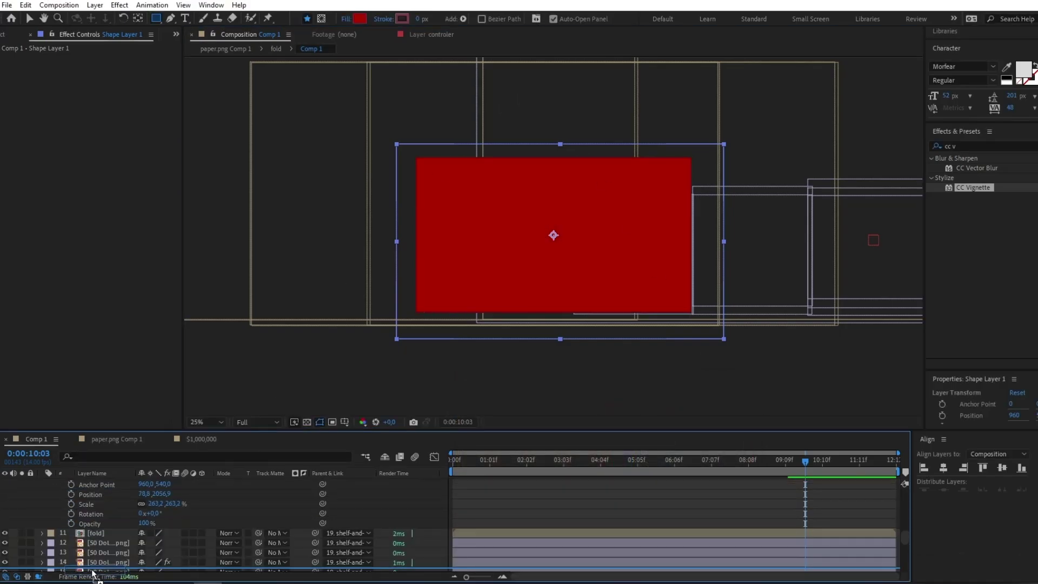
left_click_drag(95, 571, 91, 505)
key("period")
key("period")
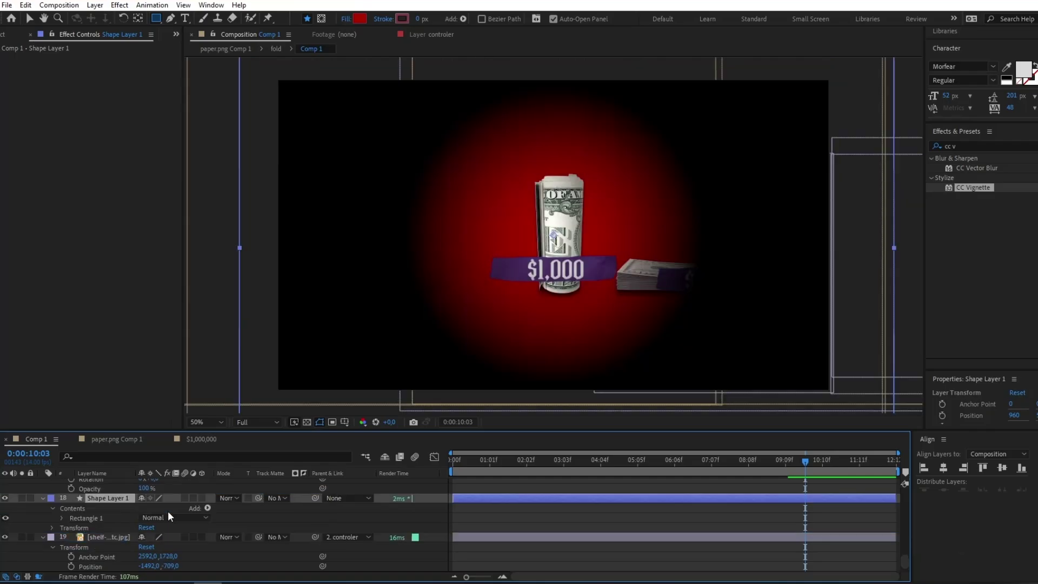
Set the red rectangle layer's blending mode to Classic Color Burn after trying Classic Color Dodge
left_click(227, 497)
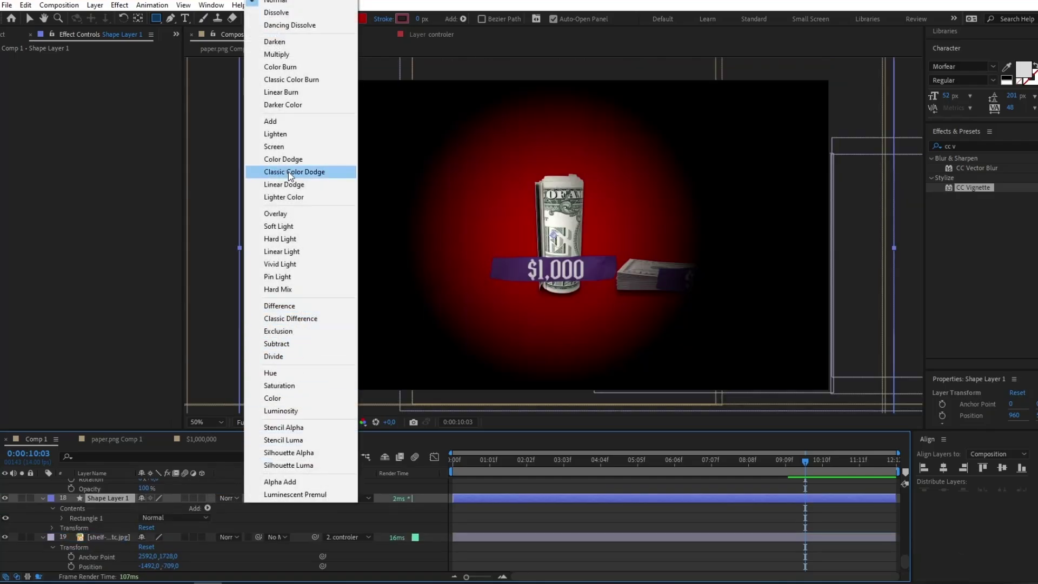
left_click(307, 172)
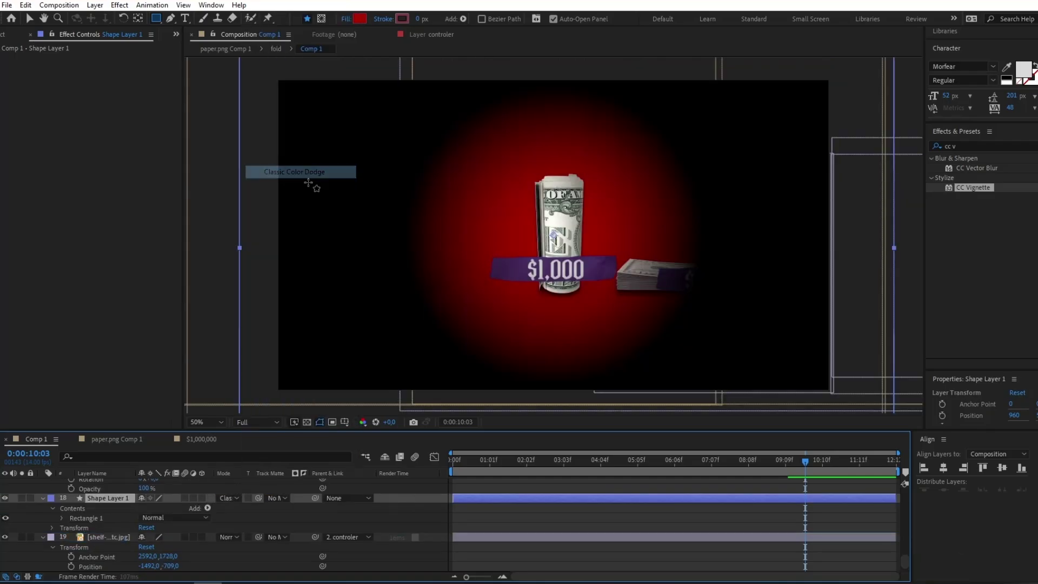
left_click(217, 498)
left_click(318, 73)
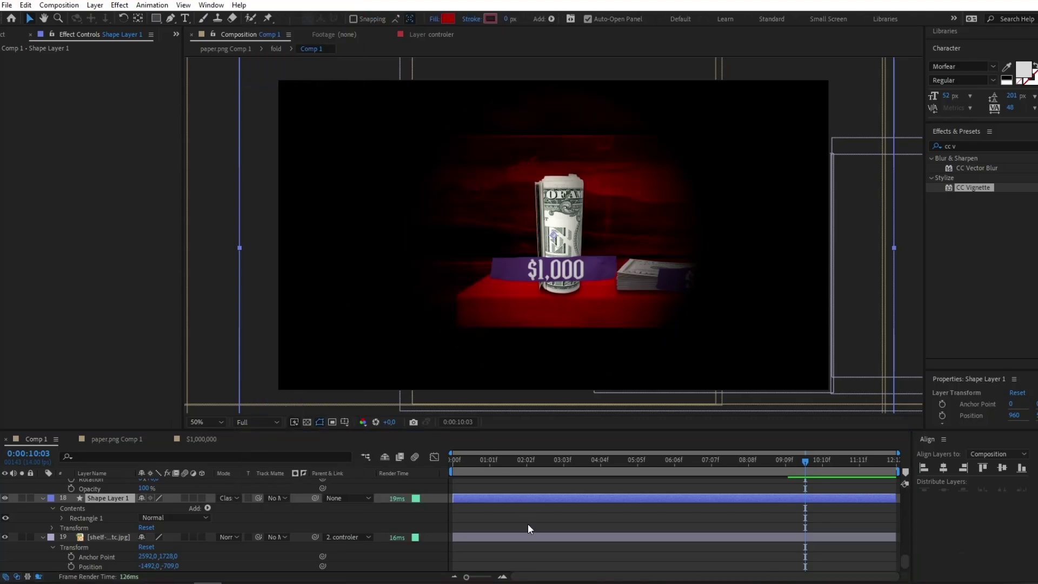
left_click(507, 522)
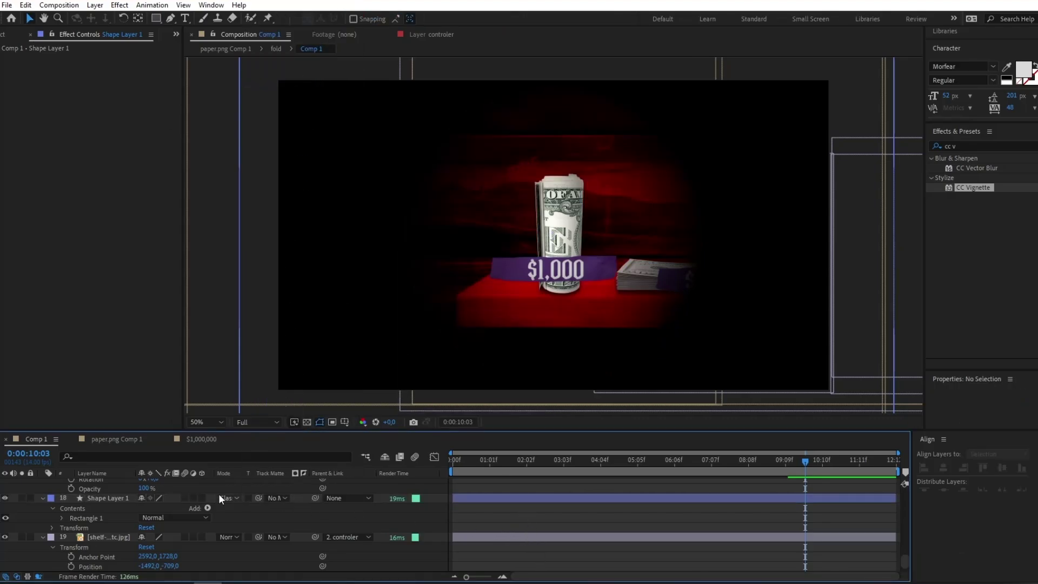
Duplicate the red rectangle layer and set the copy's fill to black, 000000
left_click(109, 497)
key("ctrl+d")
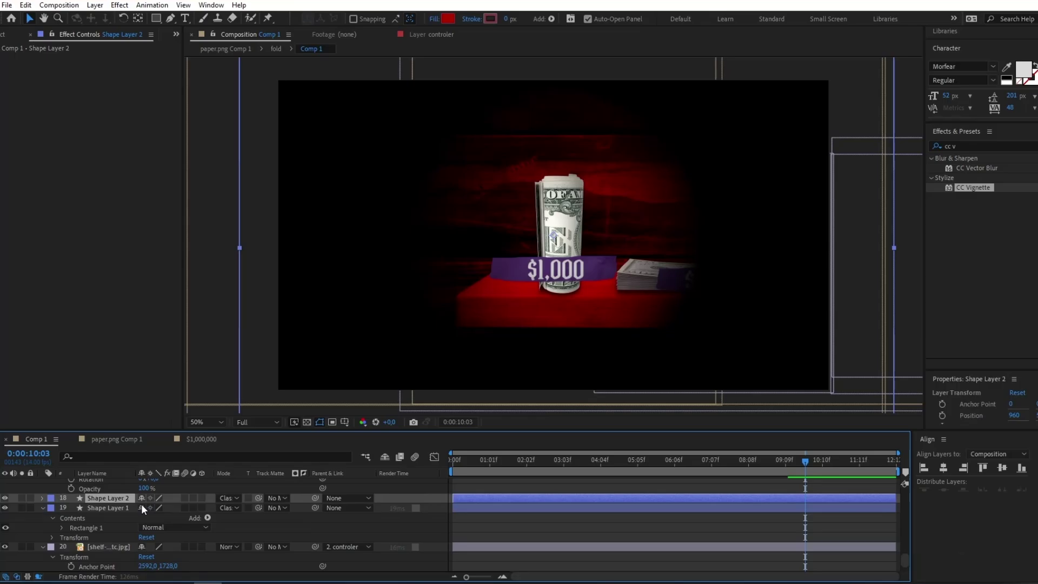
left_click(450, 18)
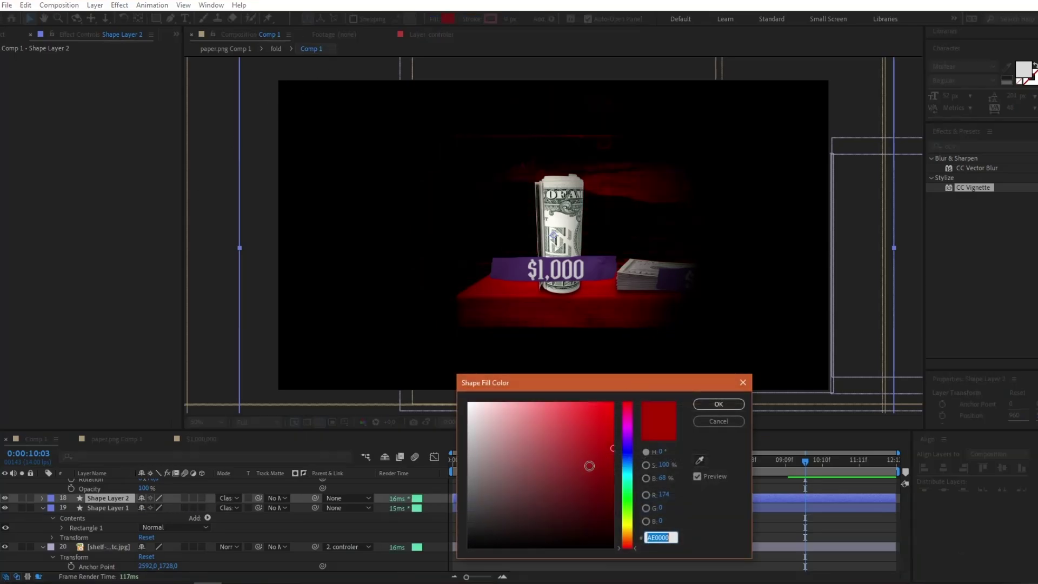
type("000000")
key("Return")
Set the black rectangle layer's blending mode to Normal and lower its Opacity to 33%
left_click(226, 497)
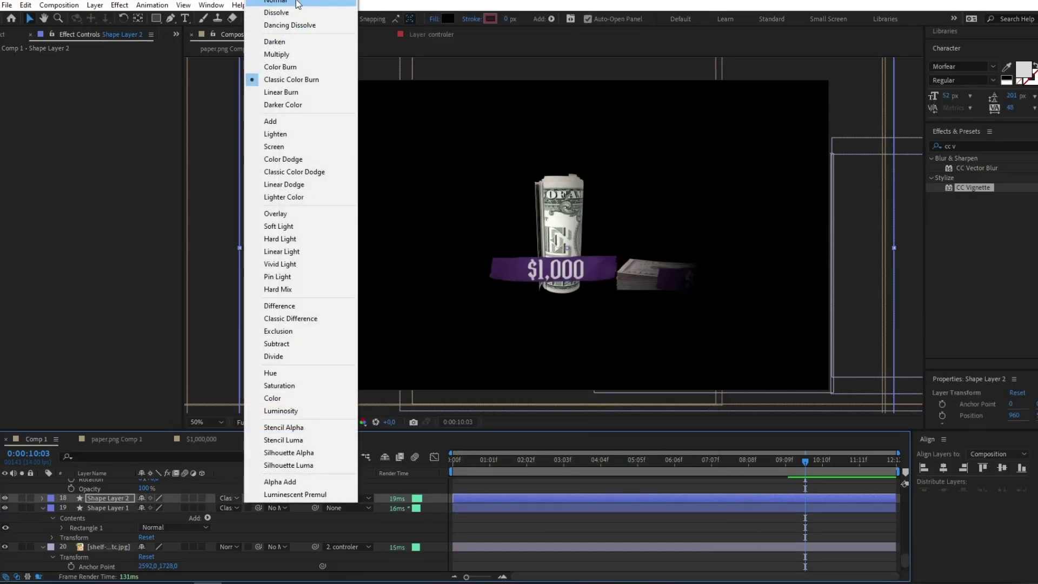
left_click(276, 3)
left_click(43, 498)
left_click(52, 518)
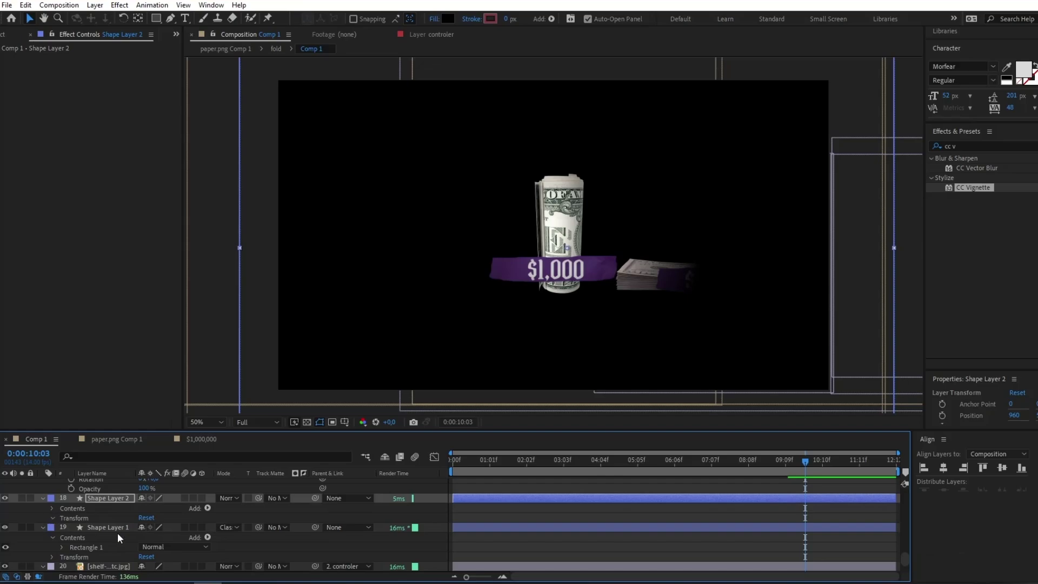
left_click_drag(145, 566, 109, 568)
left_click(541, 524)
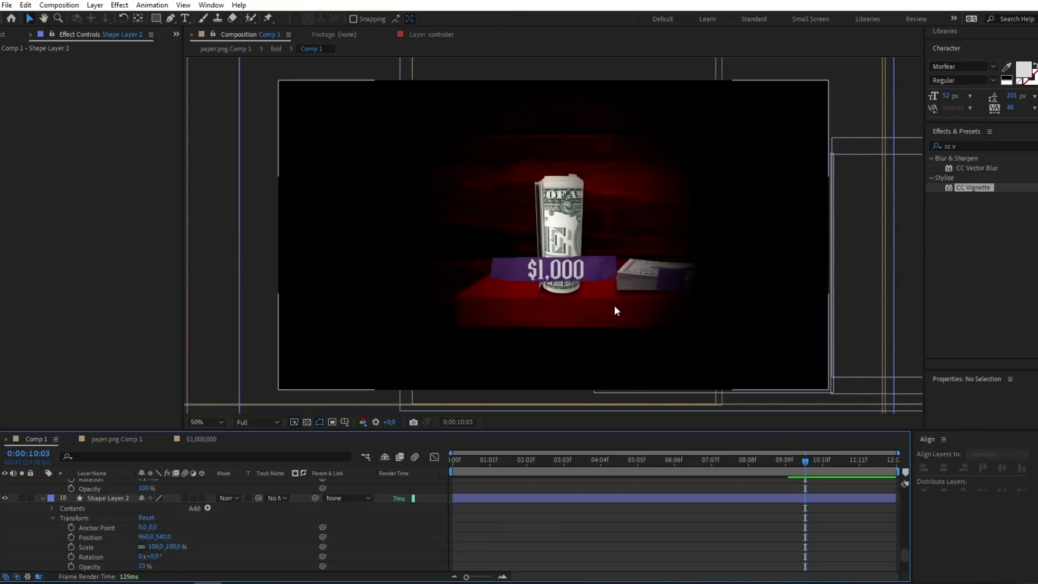
Add the smoke .mov footage as the top layer of Comp 1 and return to the start of the timeline
scroll(614, 307, "down", 2)
key("period")
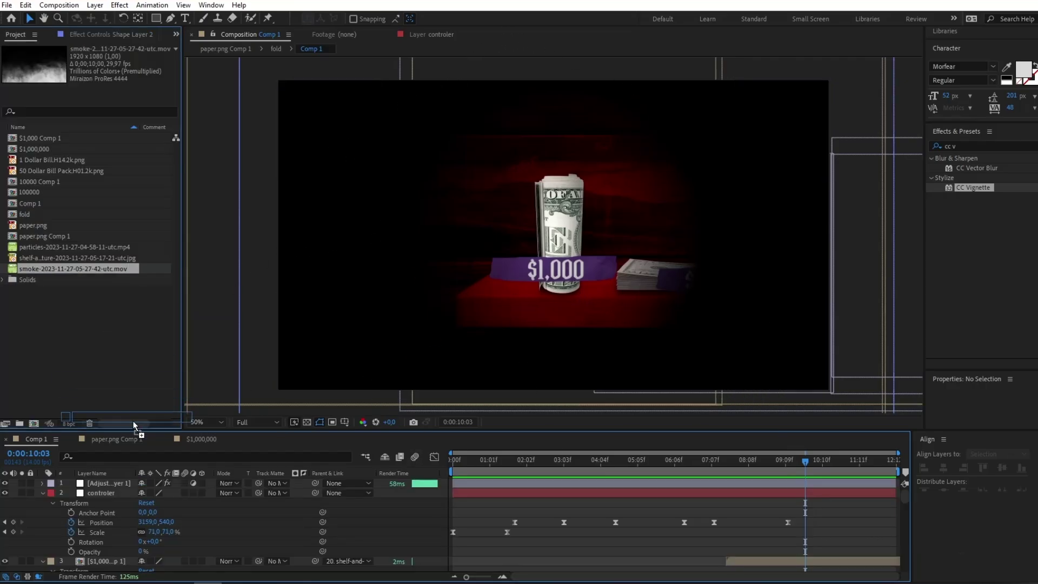
left_click_drag(118, 481, 120, 482)
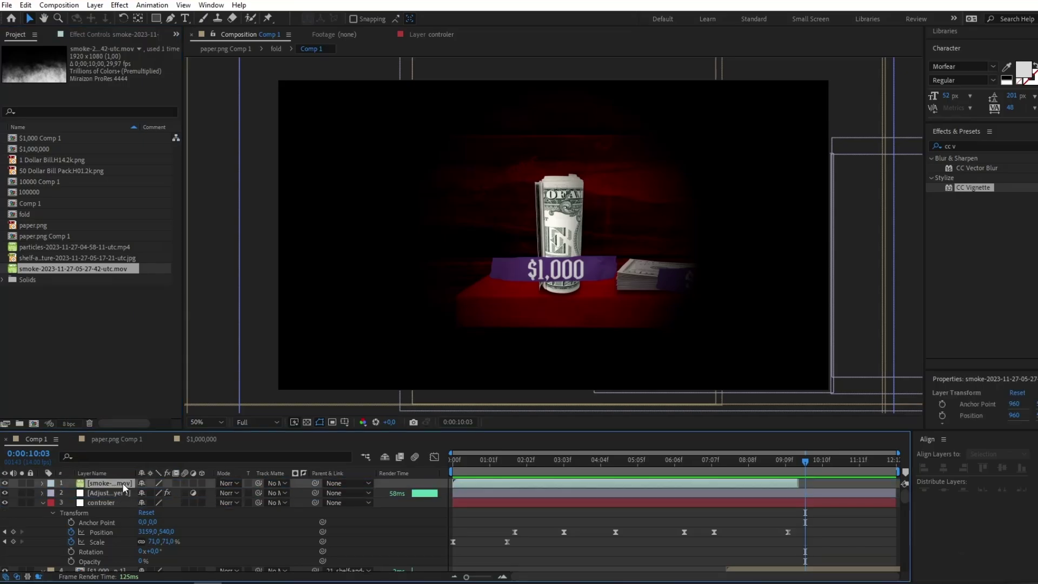
left_click_drag(512, 460, 381, 450)
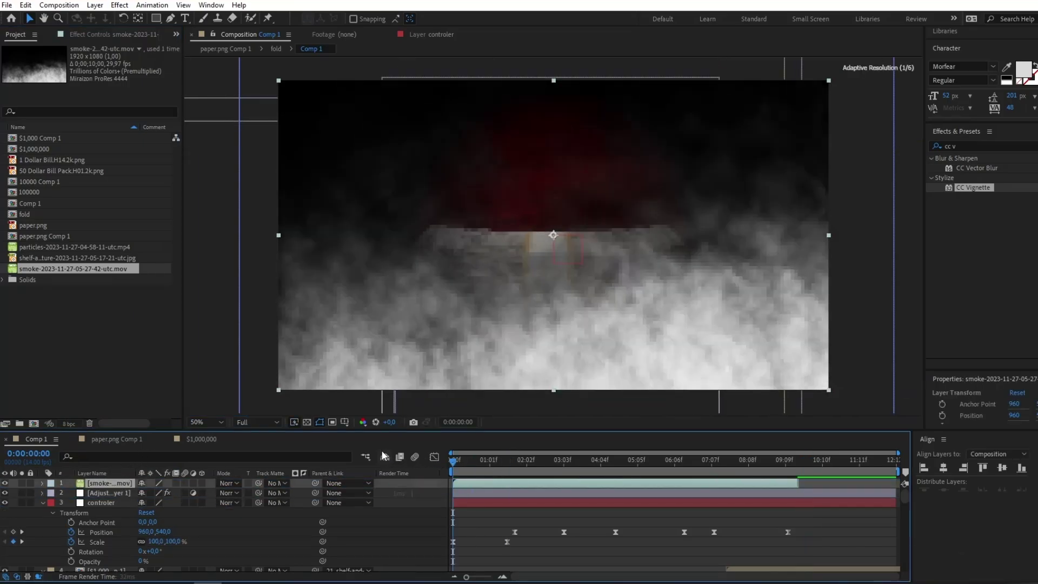
Scale the smoke layer to 137%, lower it to Position 960, 1037 and set its Opacity to 27%
left_click(43, 483)
left_click(53, 492)
left_click_drag(155, 522, 259, 524)
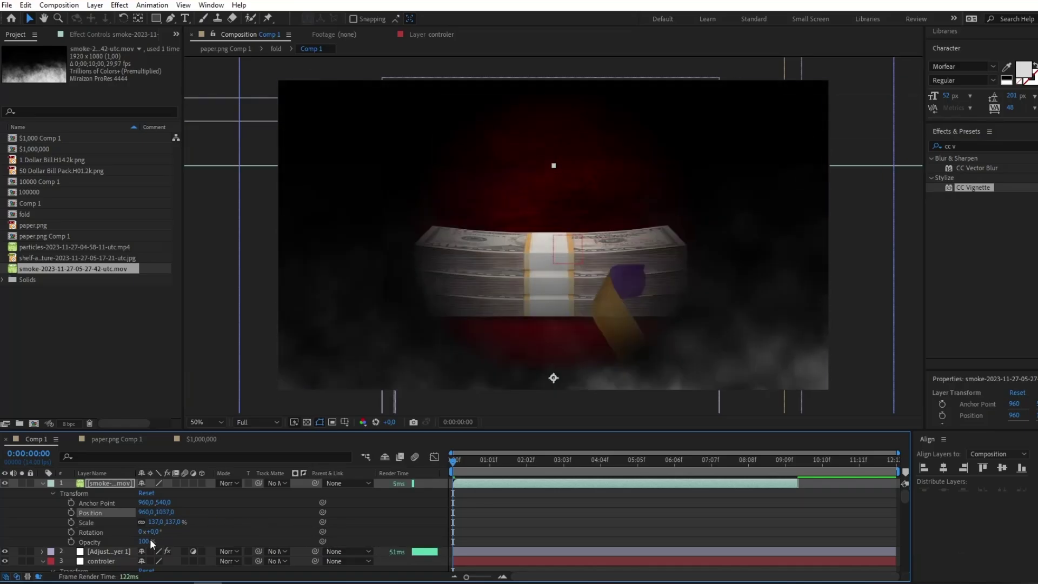
left_click_drag(150, 539, 429, 527)
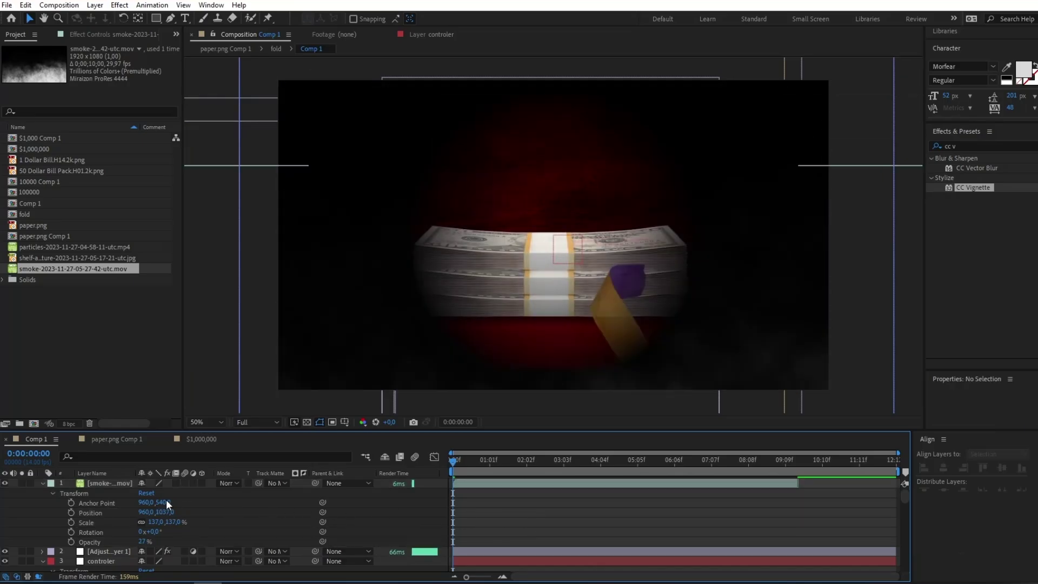
Duplicate the smoke layer, rotate the copy to -180° and raise it to Position 960, 105 along the frame's upper edge
key("ctrl+d")
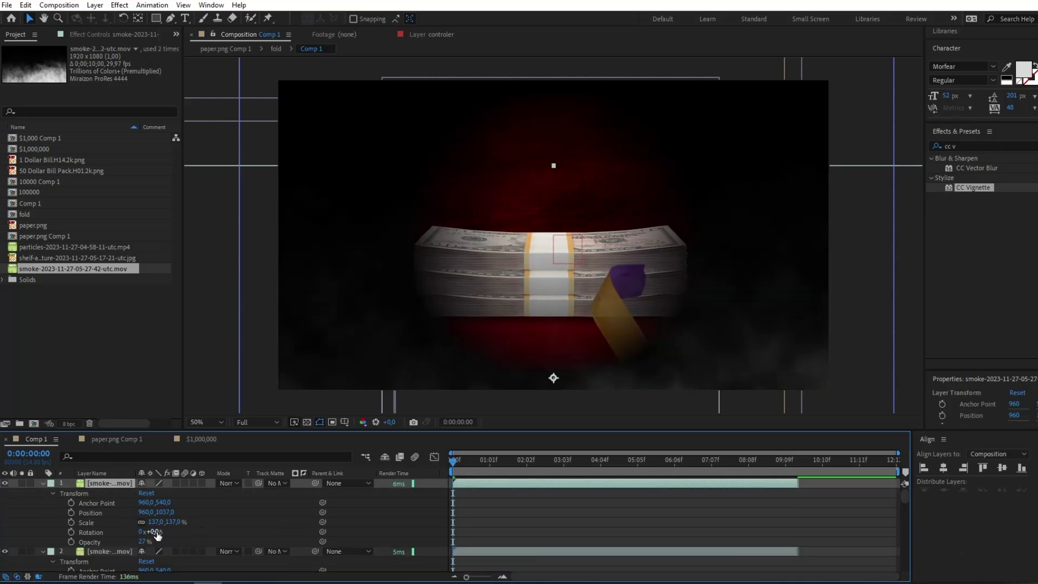
left_click_drag(155, 534, 97, 533)
left_click(158, 532)
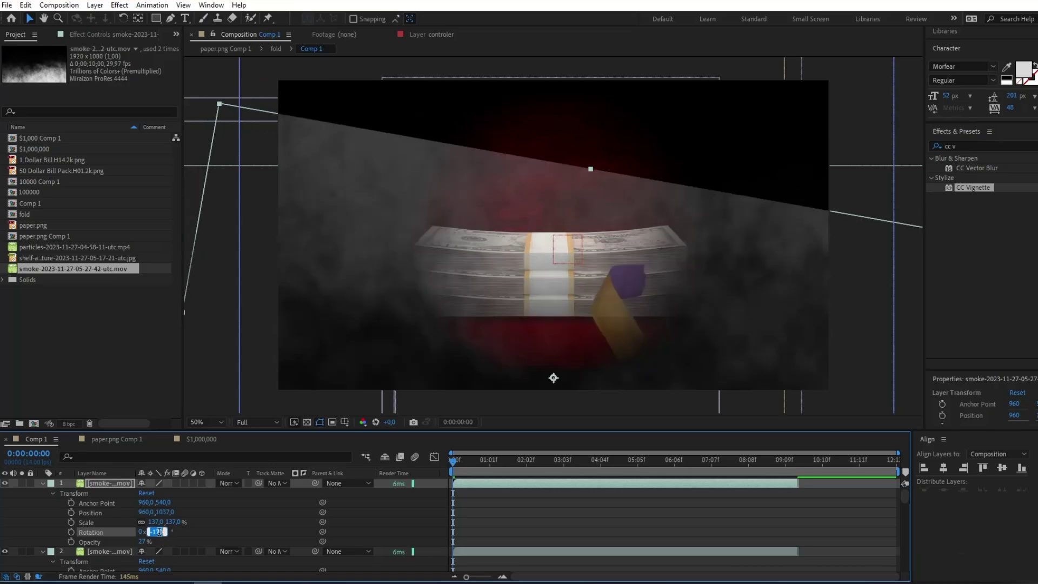
type("-18")
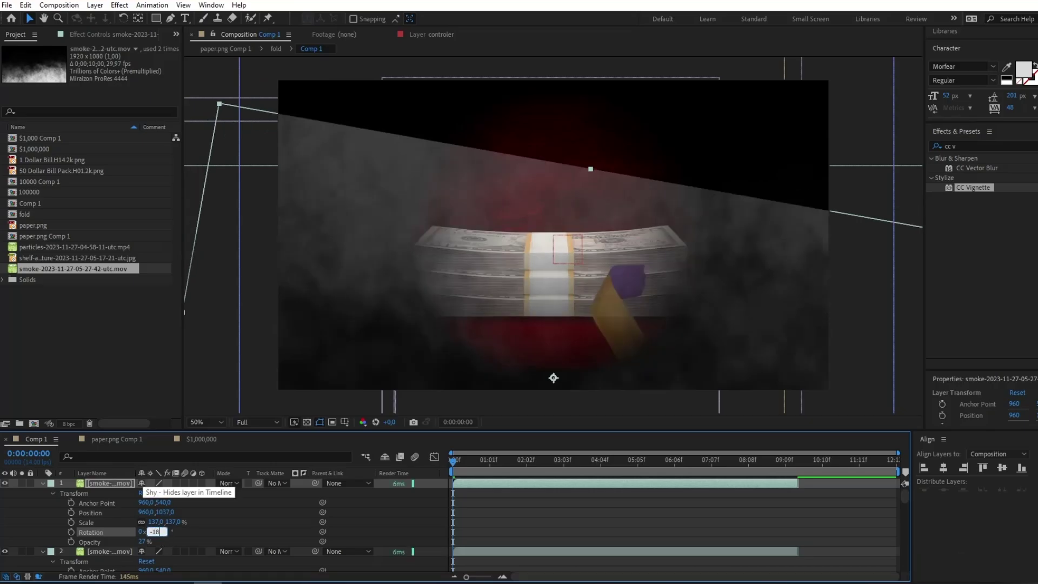
type("0")
key("Return")
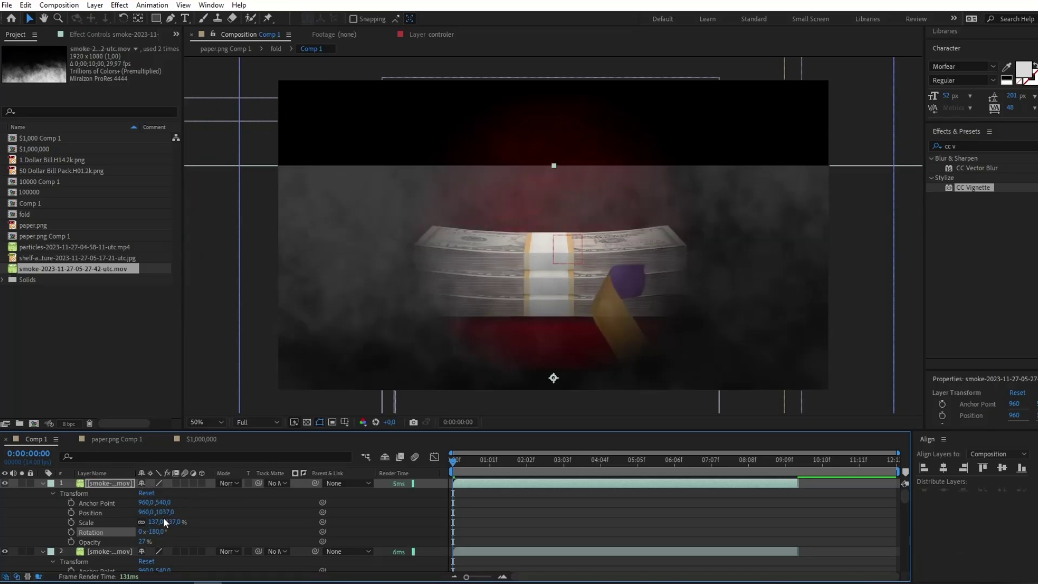
left_click_drag(164, 513, 1, 212)
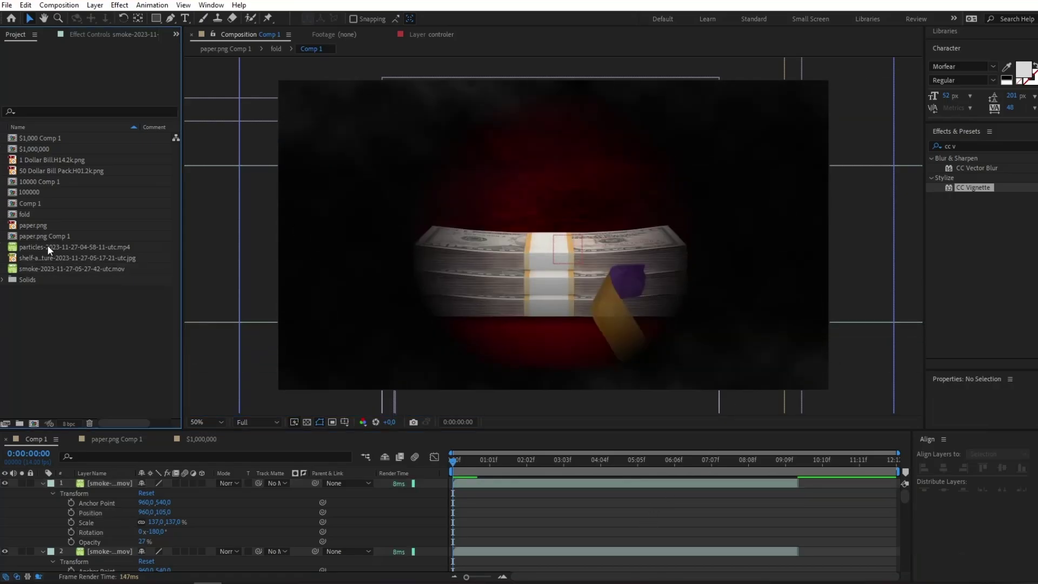
Add the particles .mp4 footage as the top layer of Comp 1 and lower its Opacity to 24%
left_click_drag(47, 246, 92, 480)
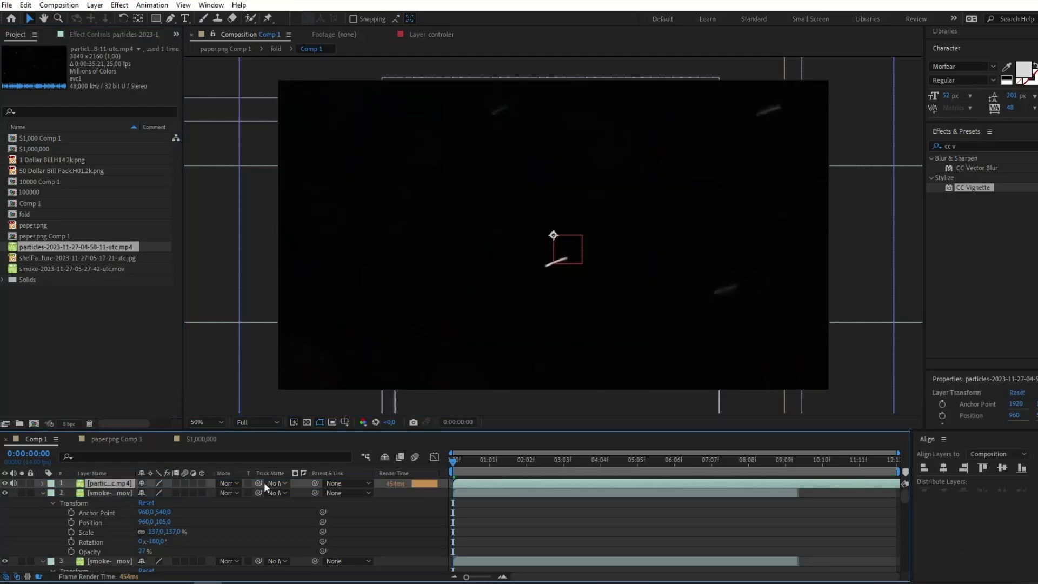
left_click(227, 483)
left_click(273, 320)
left_click(230, 483)
left_click(278, 82)
left_click(44, 483)
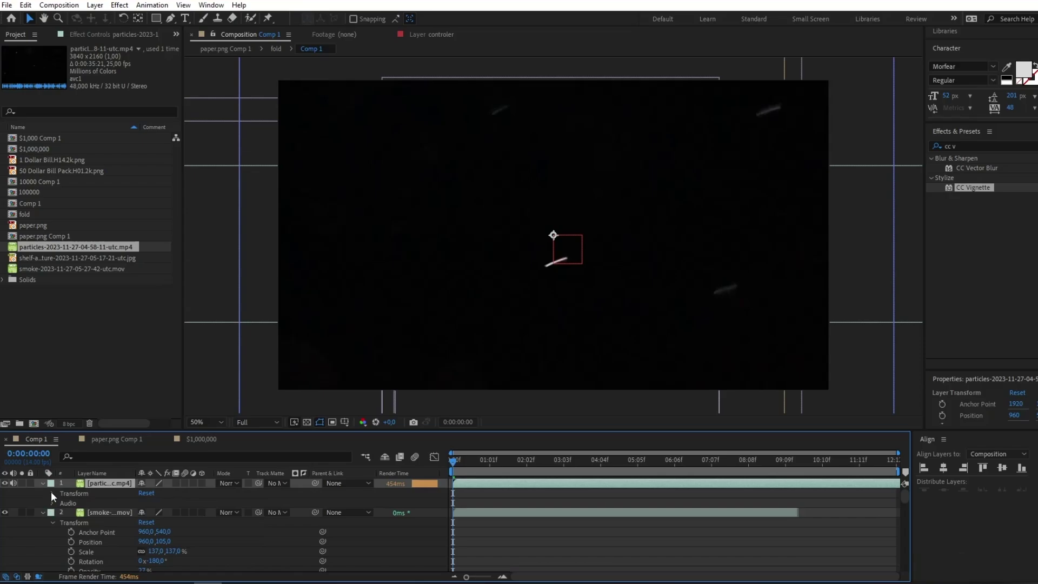
left_click(52, 492)
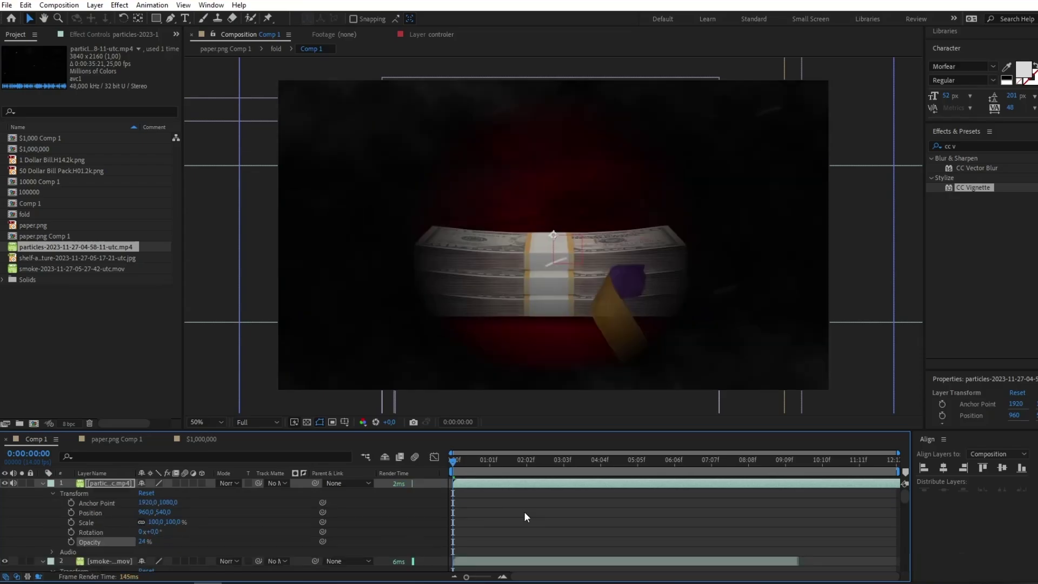
Preview the composition from the start with the smoke and particle overlays
left_click(524, 512)
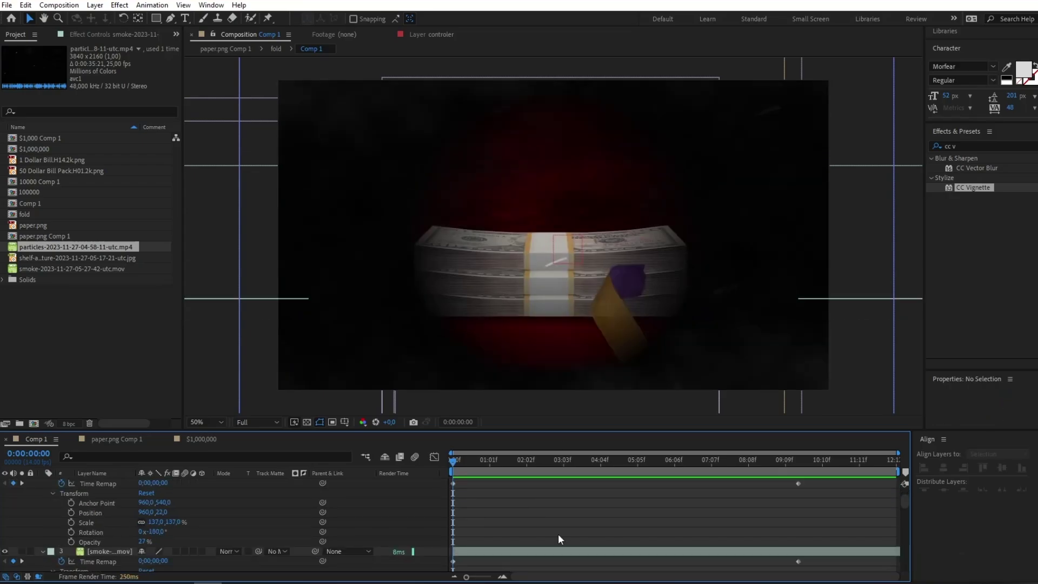
key("space")
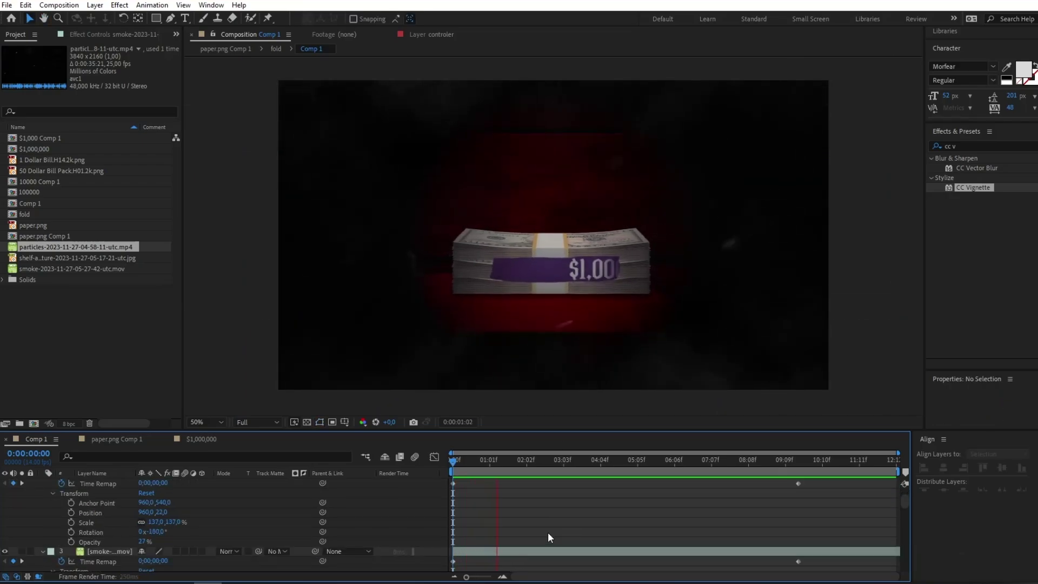